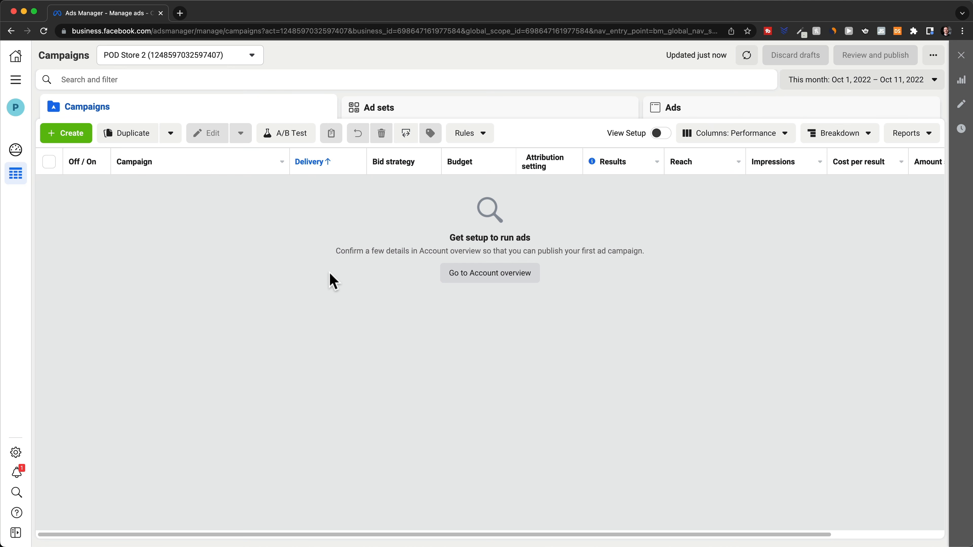
Step: In the account overview, confirm the Facebook Page for running ads and add a payment method
{"action": "left_click", "coordinate": [16, 153]}
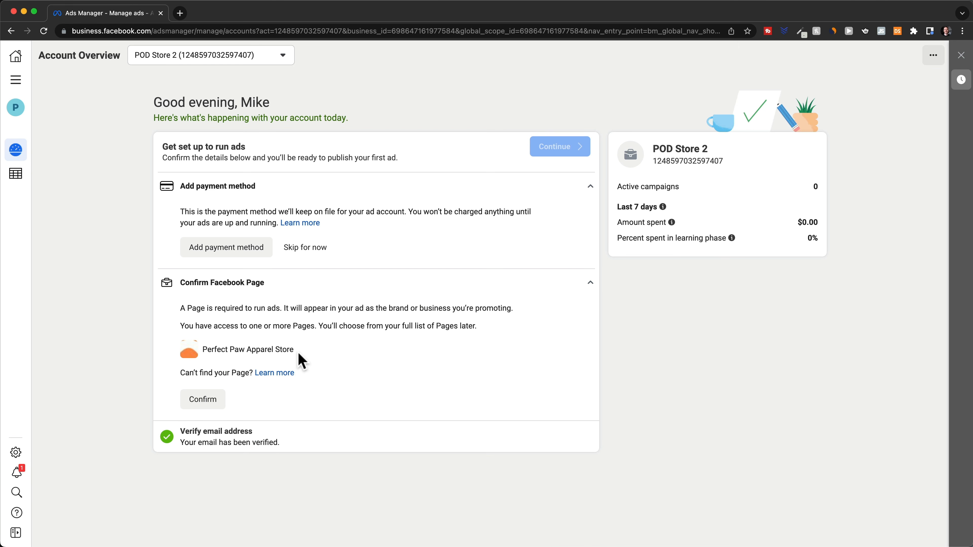
{"action": "left_click", "coordinate": [204, 400]}
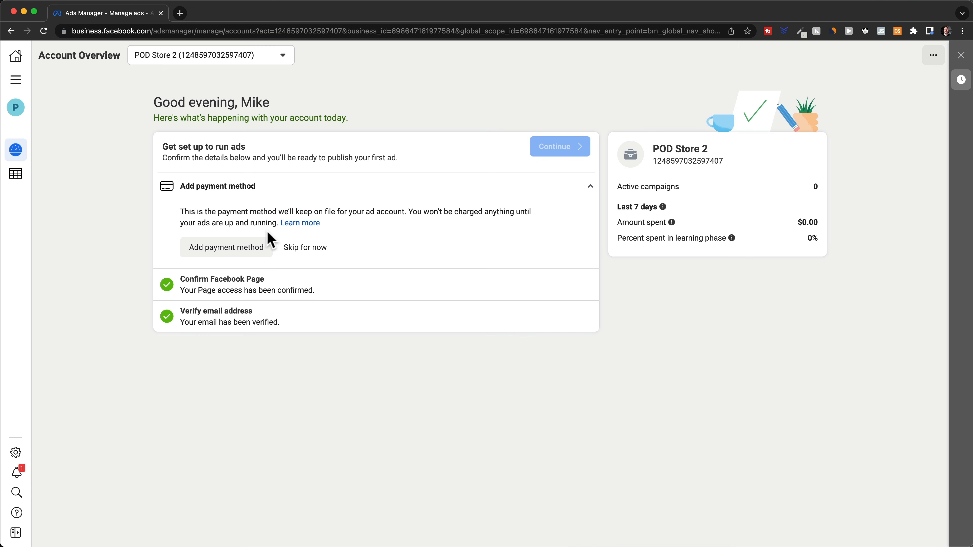
{"action": "left_click", "coordinate": [234, 250]}
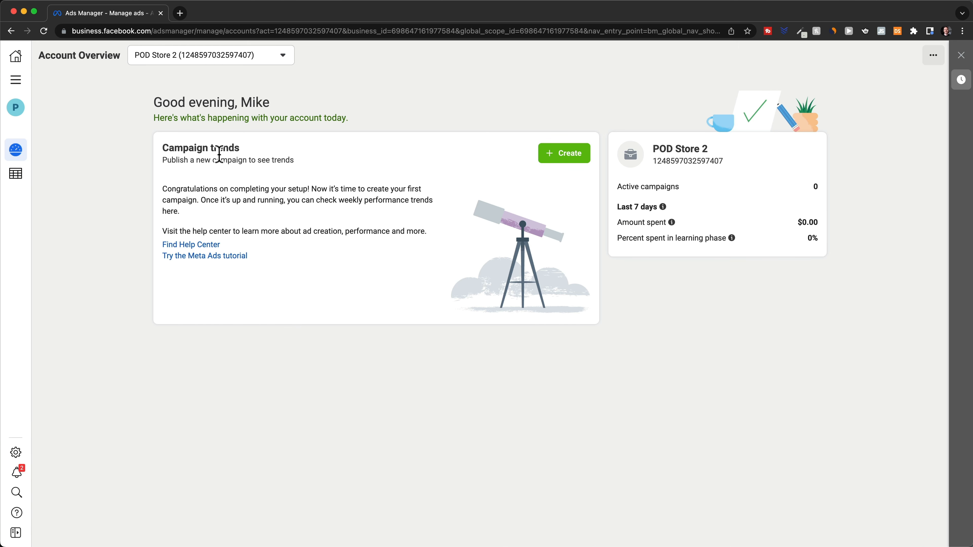
Step: Create a new campaign with the Sales objective and name it POD STORE 1
{"action": "left_click", "coordinate": [17, 180]}
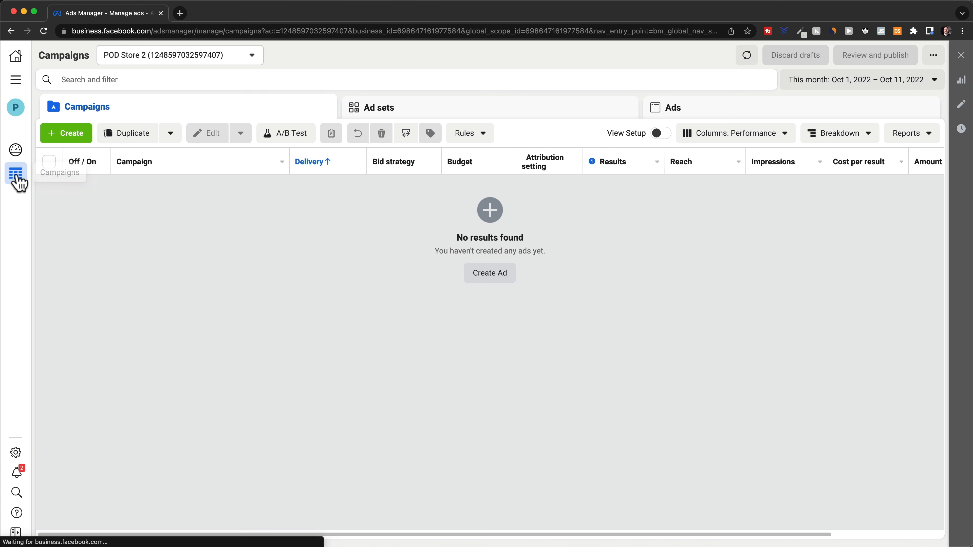
{"action": "left_click", "coordinate": [76, 135]}
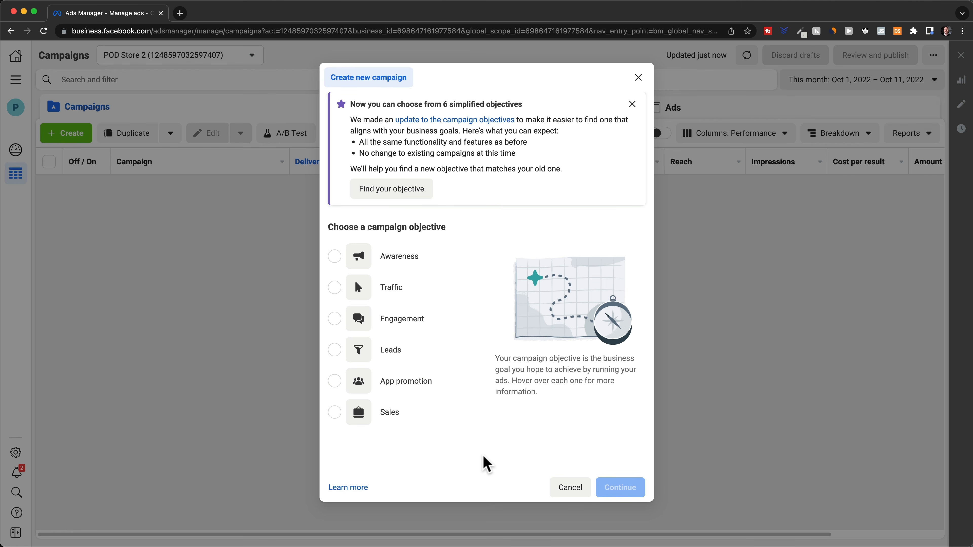
{"action": "left_click", "coordinate": [335, 412]}
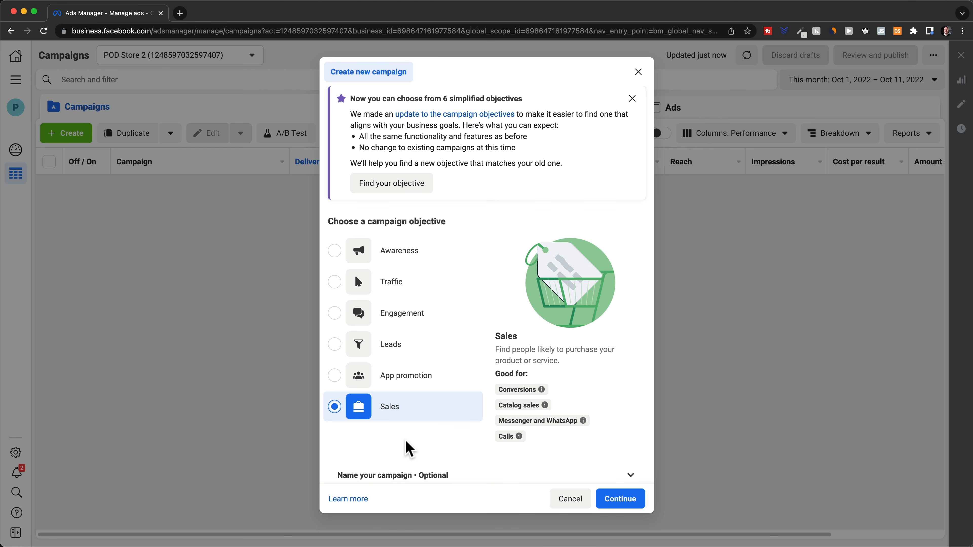
{"action": "left_click", "coordinate": [619, 502]}
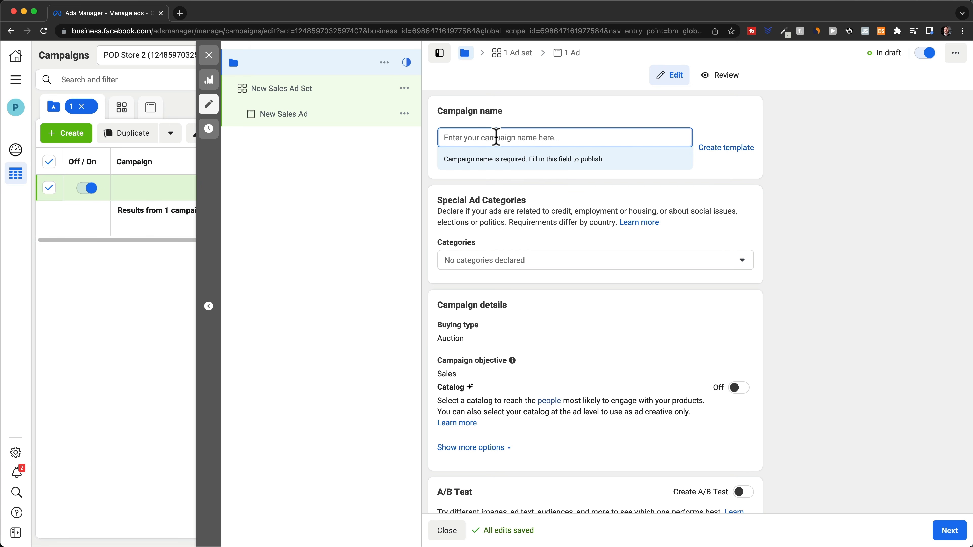
{"action": "type", "text": "POD "}
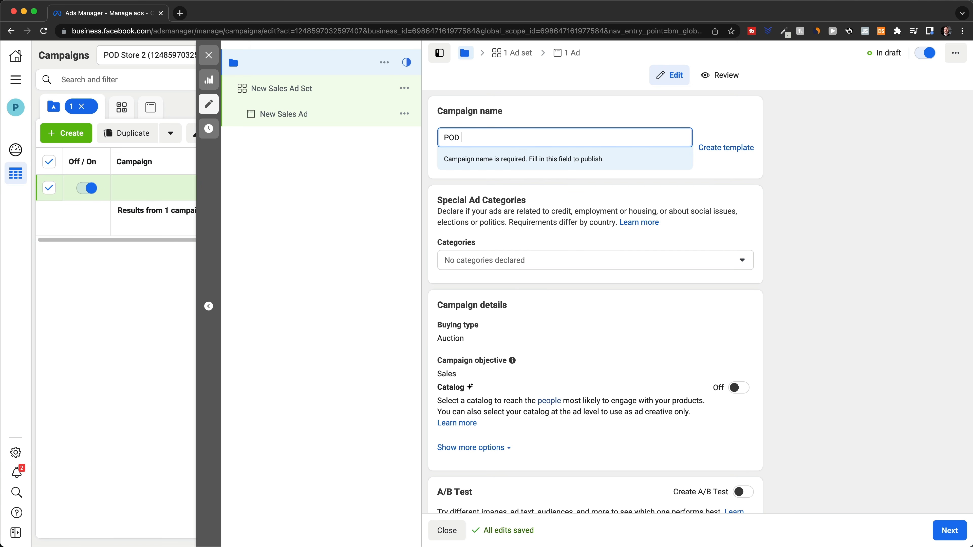
{"action": "type", "text": "STORE 1"}
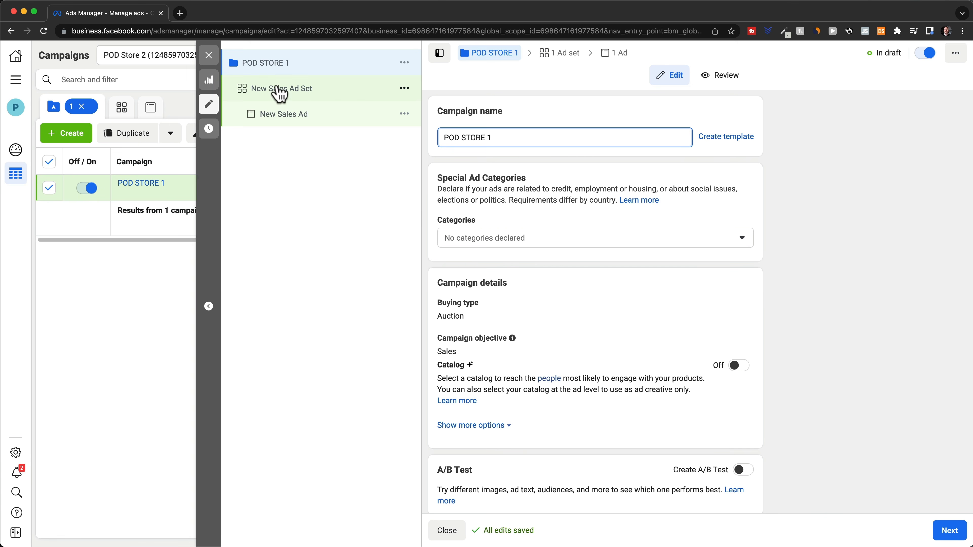
Step: Open the New Sales Ad Set for editing and select its ad set name
{"action": "left_click", "coordinate": [314, 94]}
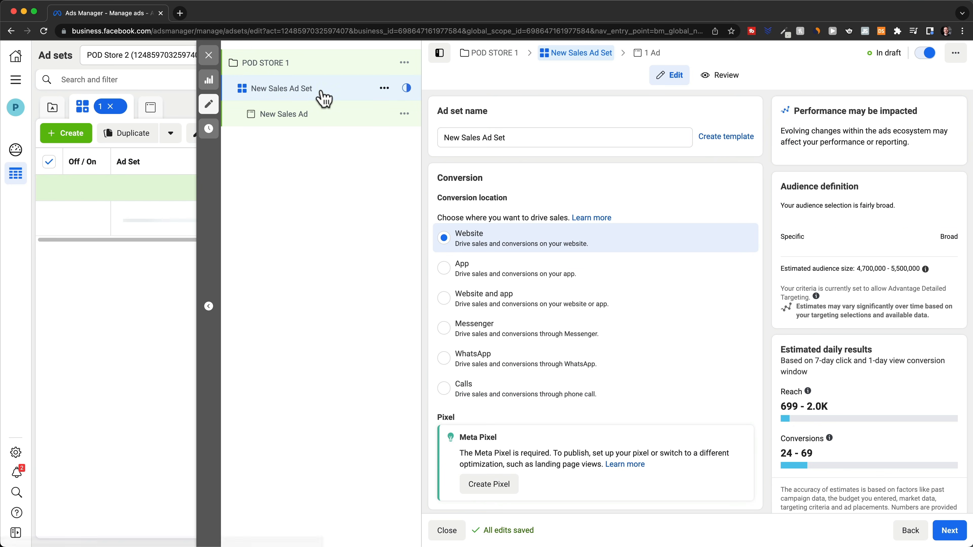
{"action": "left_click", "coordinate": [521, 137]}
{"action": "key", "text": "super+a"}
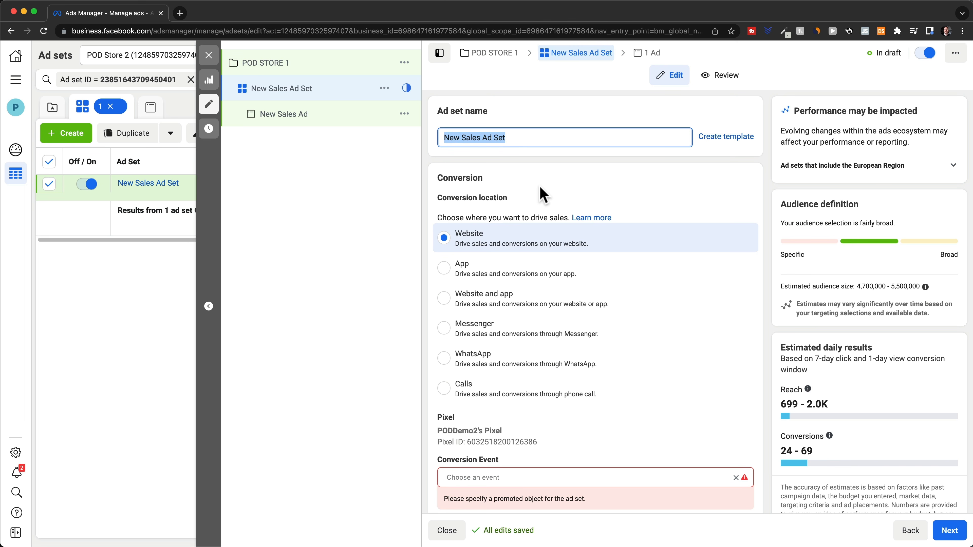
{"action": "left_click_drag", "start_coordinate": [519, 137], "coordinate": [443, 137]}
{"action": "left_click", "coordinate": [532, 139]}
Step: Choose Purchase as the conversion event for the ad set's website conversions
{"action": "scroll", "coordinate": [548, 171], "scroll_direction": "down", "scroll_amount": 2}
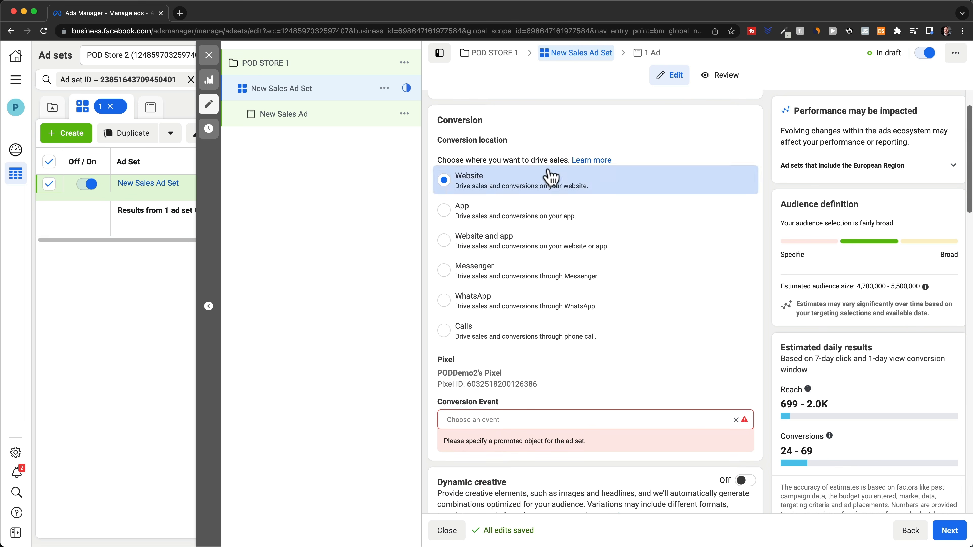
{"action": "scroll", "coordinate": [456, 124], "scroll_direction": "up", "scroll_amount": 1}
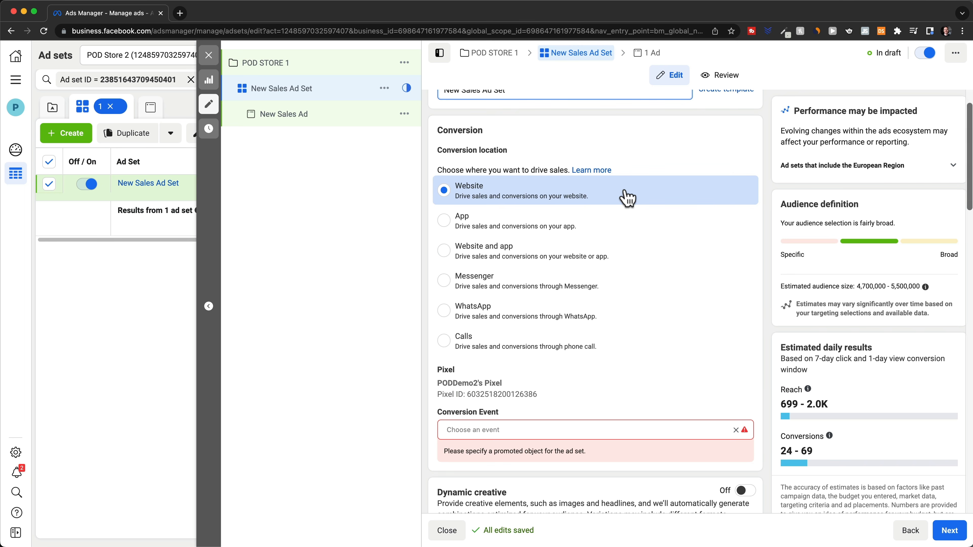
{"action": "scroll", "coordinate": [627, 198], "scroll_direction": "down", "scroll_amount": 3}
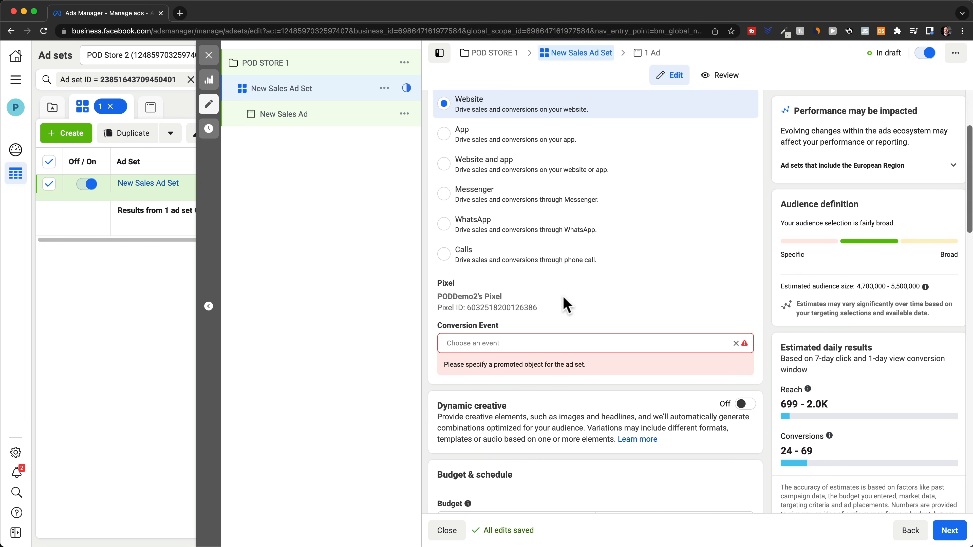
{"action": "scroll", "coordinate": [565, 304], "scroll_direction": "down", "scroll_amount": 3}
{"action": "left_click", "coordinate": [496, 288]}
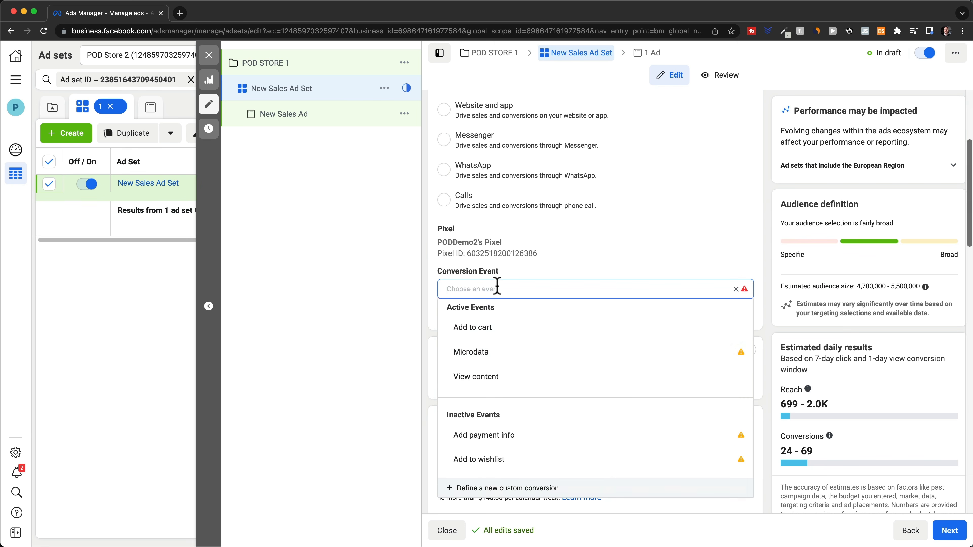
{"action": "scroll", "coordinate": [571, 360], "scroll_direction": "down", "scroll_amount": 5}
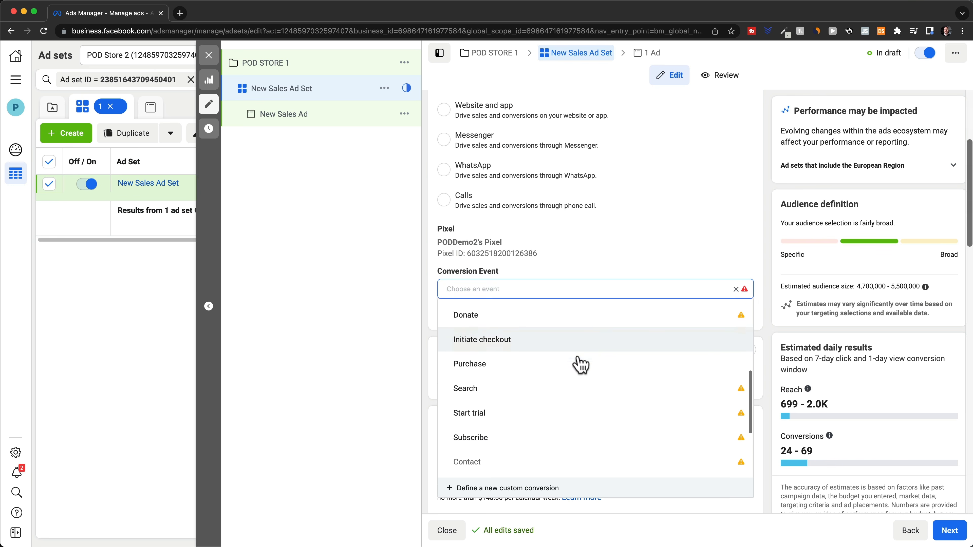
{"action": "left_click", "coordinate": [554, 362]}
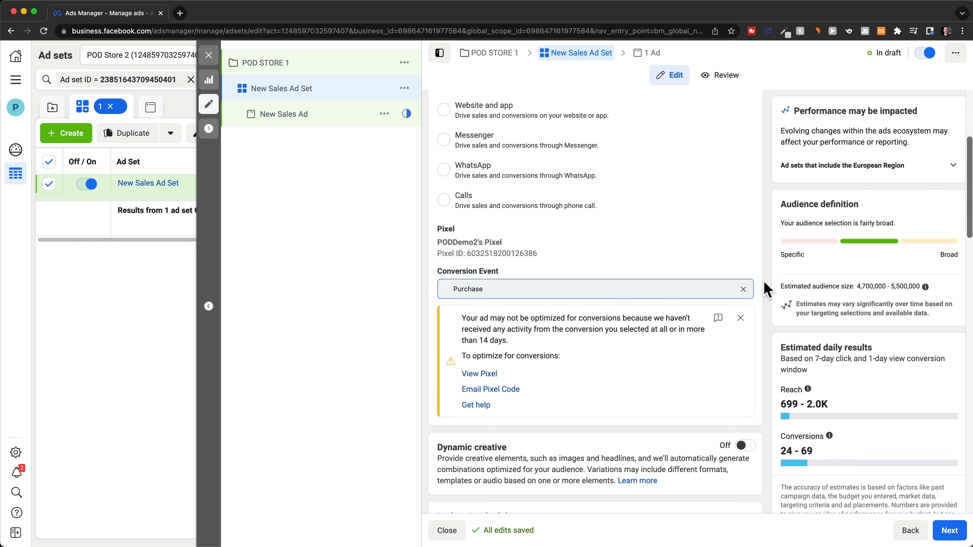
Step: Set the ad set's daily budget to $10.00
{"action": "scroll", "coordinate": [765, 283], "scroll_direction": "down", "scroll_amount": 6}
{"action": "scroll", "coordinate": [764, 284], "scroll_direction": "down", "scroll_amount": 4}
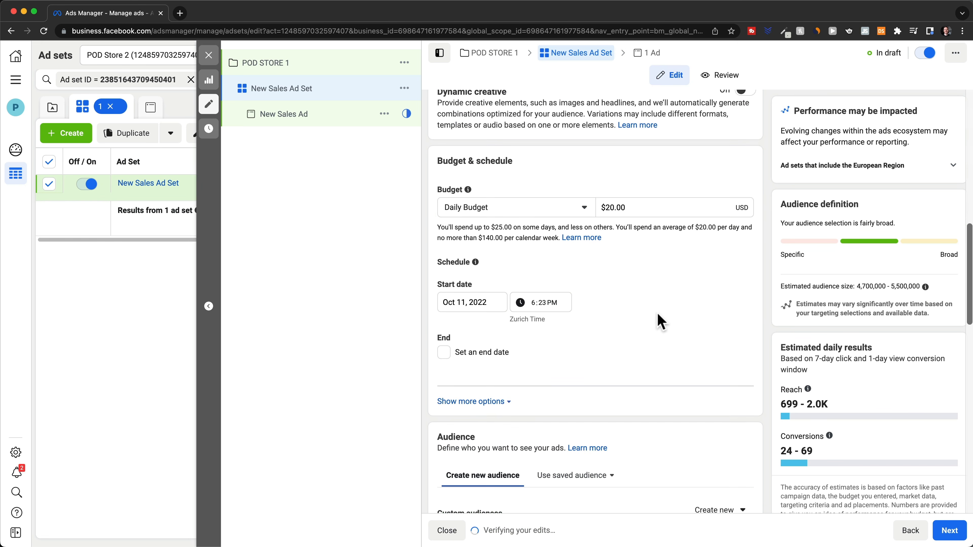
{"action": "left_click_drag", "start_coordinate": [655, 207], "coordinate": [592, 212]}
{"action": "key", "text": "BackSpace"}
{"action": "type", "text": "10"}
{"action": "left_click", "coordinate": [592, 270]}
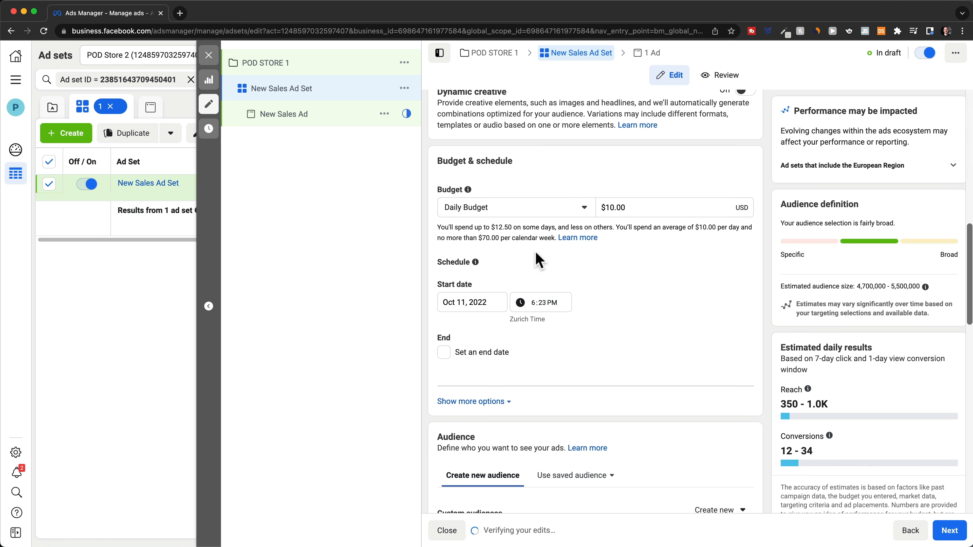
Step: Schedule the ad set to start on Oct 12, 2022 at 12:00 PM
{"action": "left_click", "coordinate": [495, 301]}
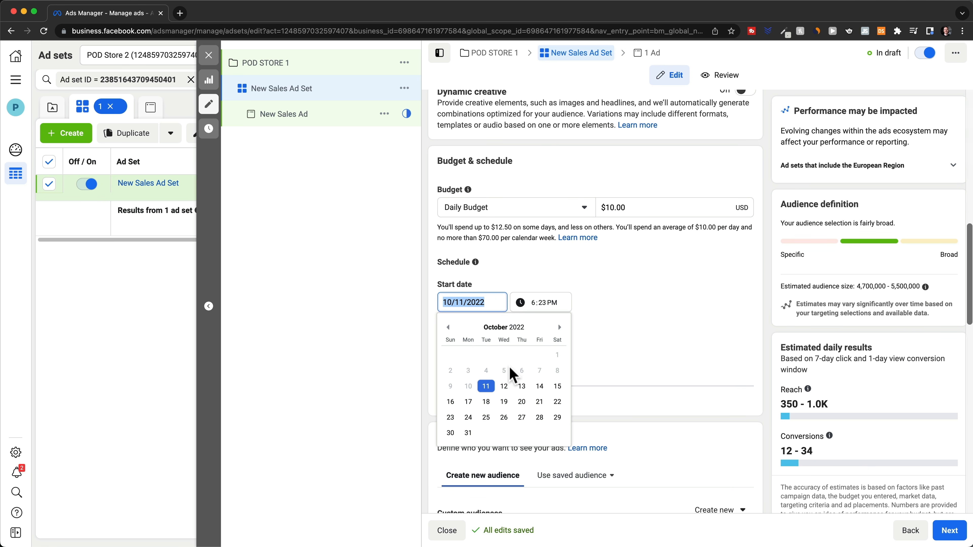
{"action": "left_click", "coordinate": [504, 387]}
{"action": "left_click", "coordinate": [536, 303]}
{"action": "type", "text": "12"}
{"action": "left_click", "coordinate": [541, 304]}
{"action": "type", "text": "00"}
{"action": "left_click", "coordinate": [597, 364]}
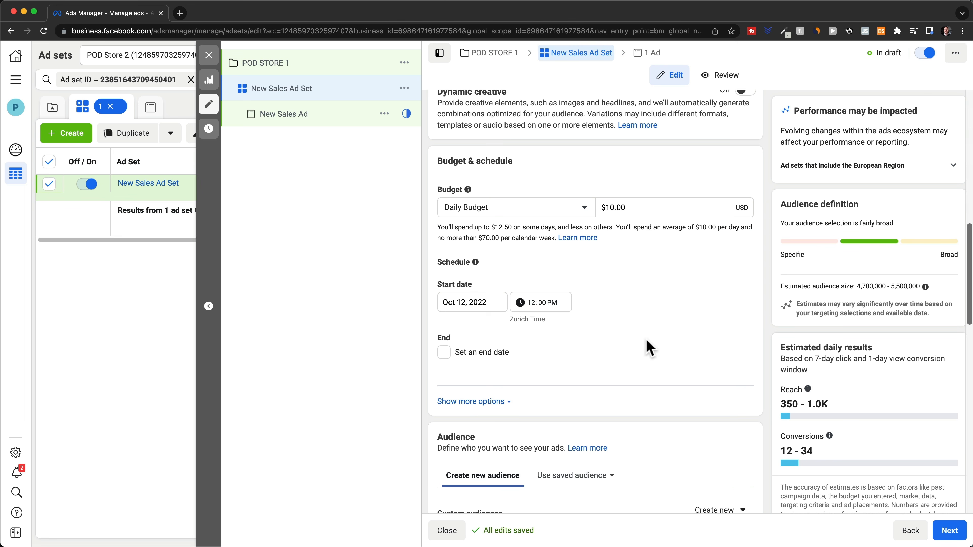
Step: Remove Switzerland from the audience locations and include the United States
{"action": "scroll", "coordinate": [647, 351], "scroll_direction": "down", "scroll_amount": 7}
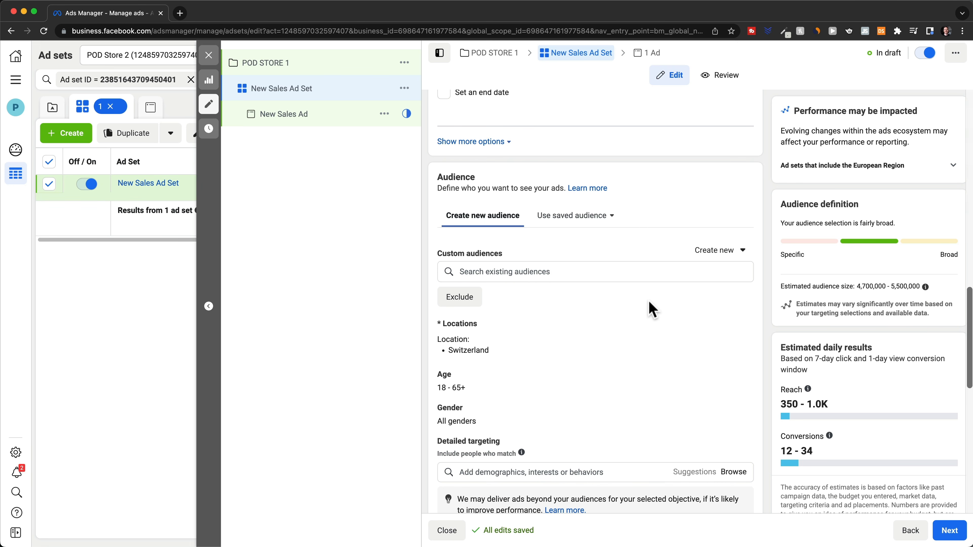
{"action": "scroll", "coordinate": [651, 308], "scroll_direction": "down", "scroll_amount": 1}
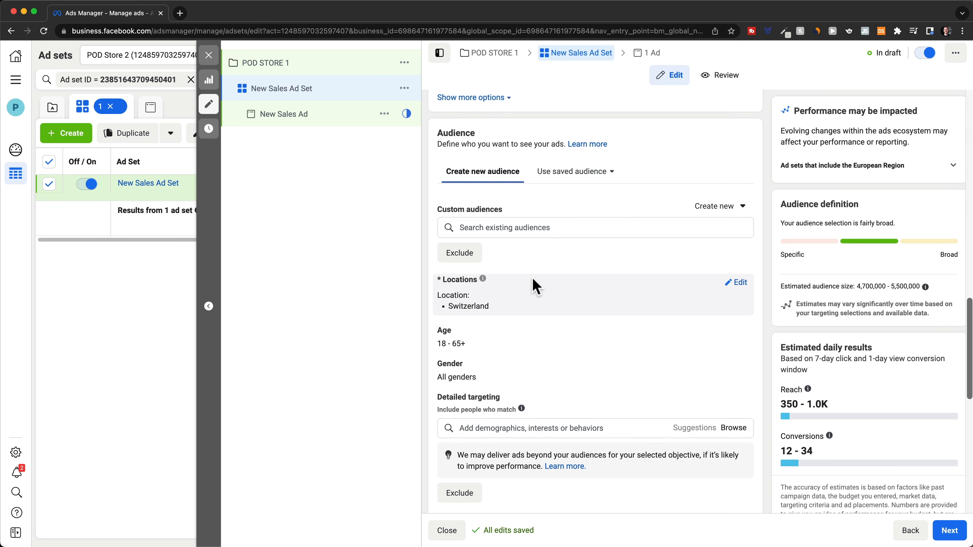
{"action": "left_click", "coordinate": [743, 284]}
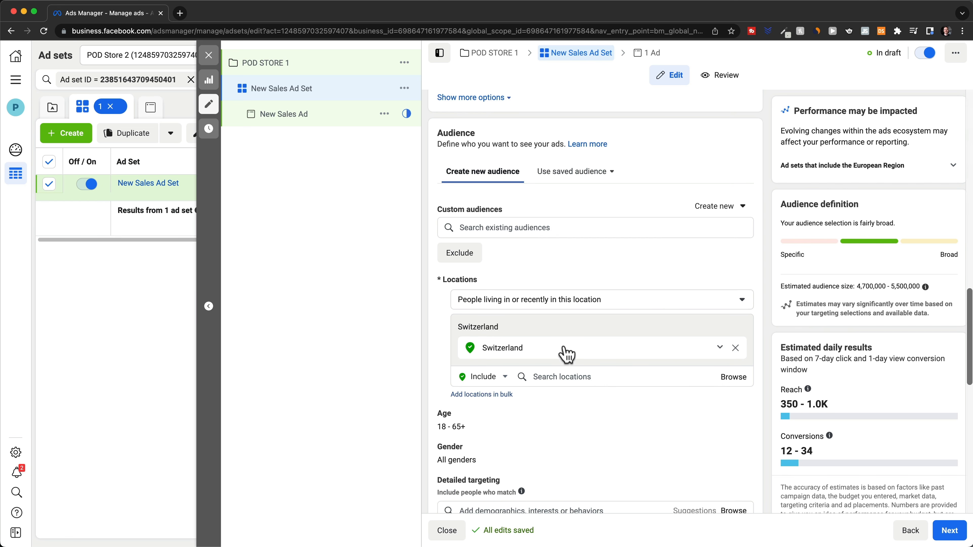
{"action": "left_click", "coordinate": [735, 347]}
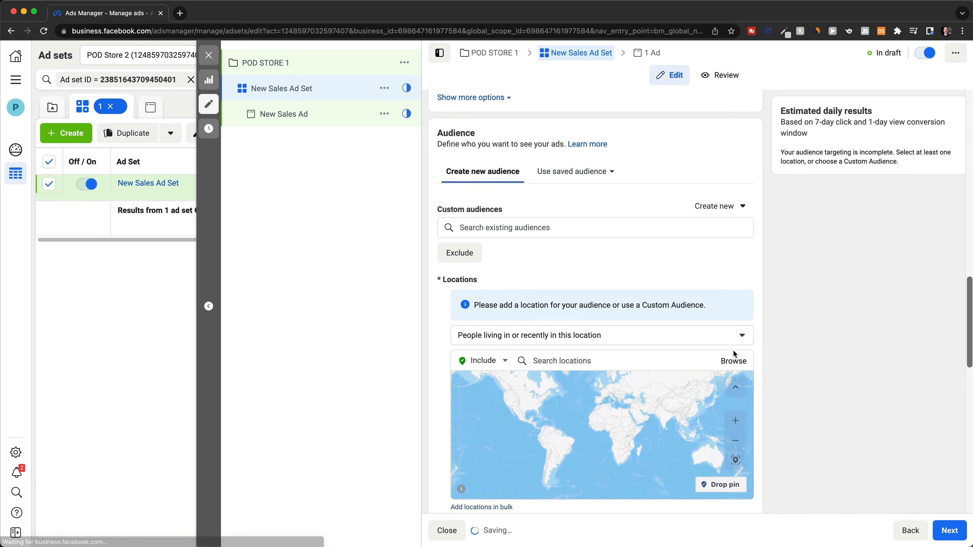
{"action": "scroll", "coordinate": [586, 265], "scroll_direction": "down", "scroll_amount": 2}
{"action": "left_click", "coordinate": [573, 261]}
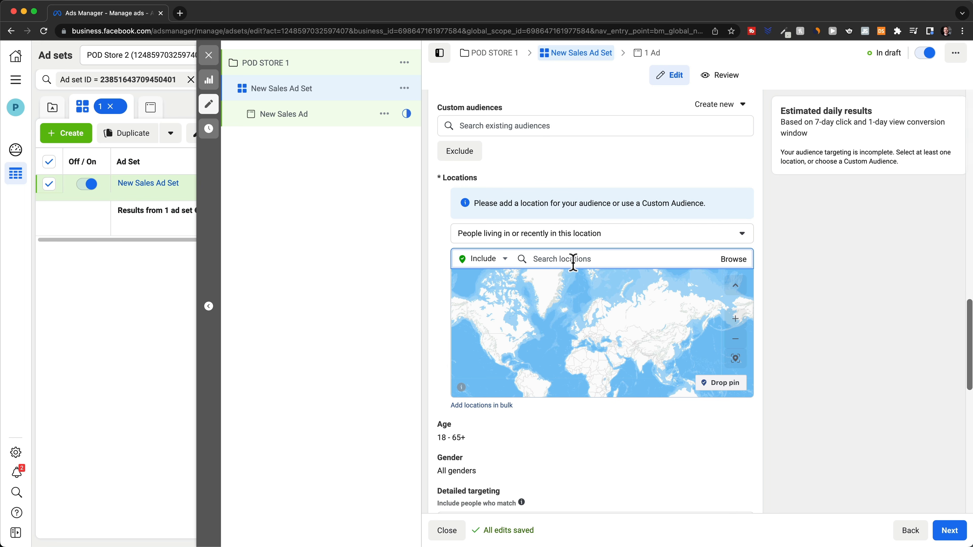
{"action": "type", "text": "usa"}
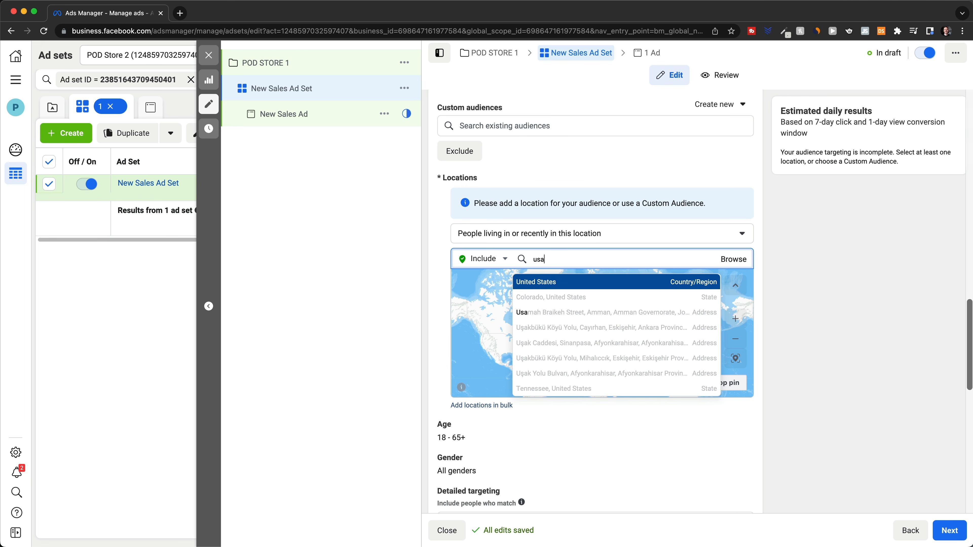
{"action": "left_click", "coordinate": [567, 283]}
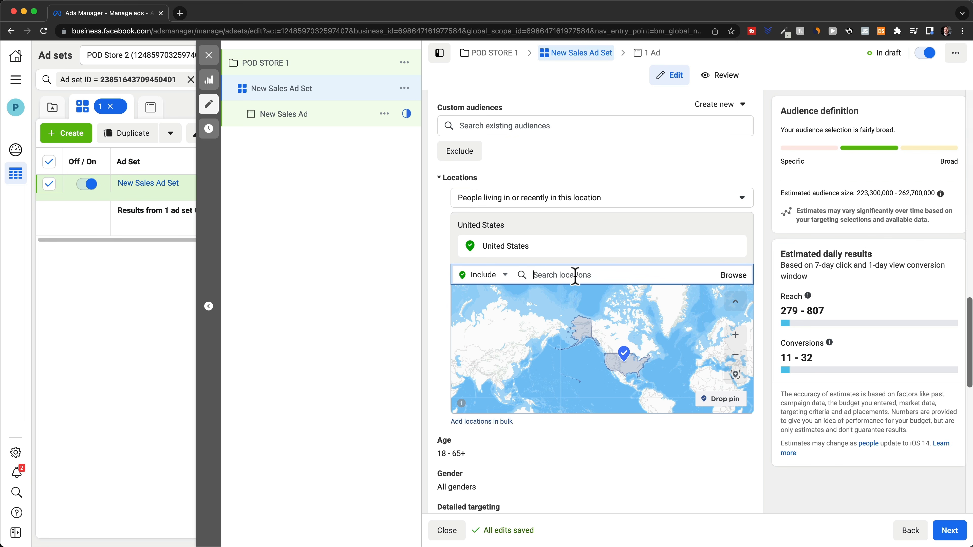
Step: Set the audience's minimum age to 21
{"action": "scroll", "coordinate": [649, 441], "scroll_direction": "down", "scroll_amount": 4}
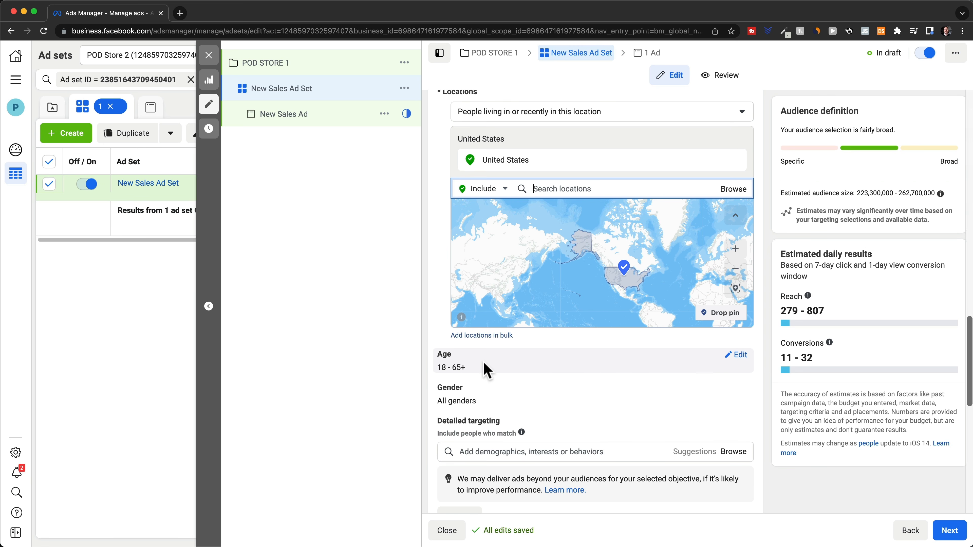
{"action": "left_click", "coordinate": [736, 354]}
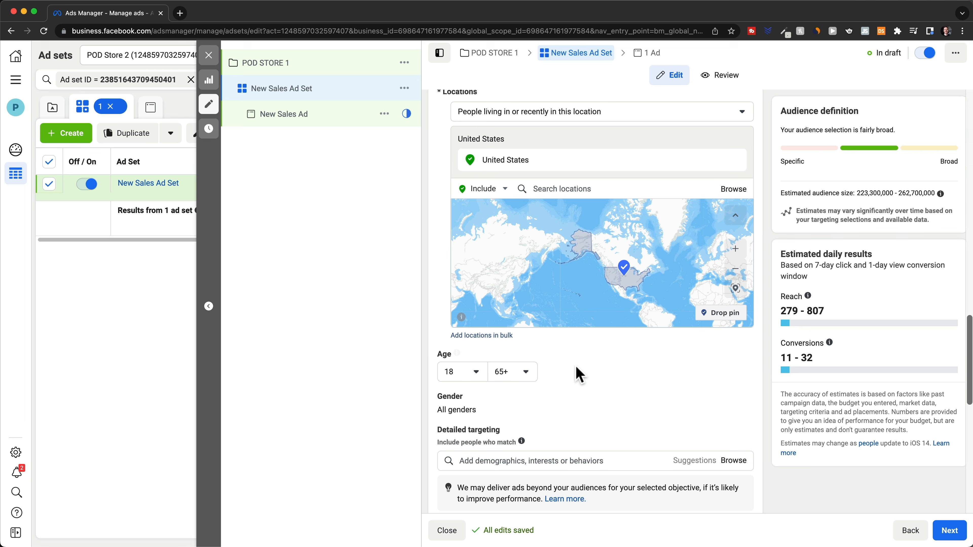
{"action": "left_click", "coordinate": [478, 372]}
{"action": "scroll", "coordinate": [461, 488], "scroll_direction": "down", "scroll_amount": 2}
{"action": "left_click", "coordinate": [462, 483]}
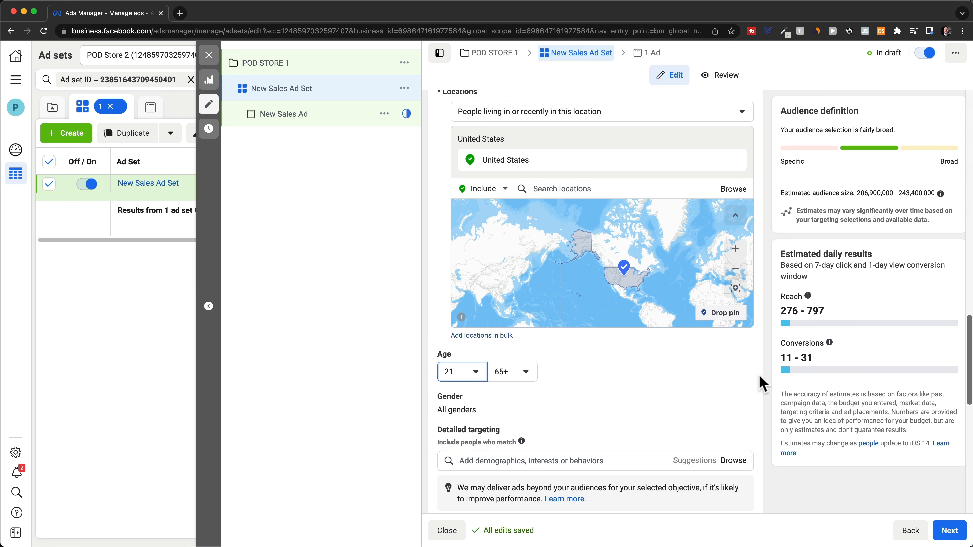
Step: Add the interest Dogs (animals) to the audience's detailed targeting
{"action": "scroll", "coordinate": [761, 382], "scroll_direction": "down", "scroll_amount": 2}
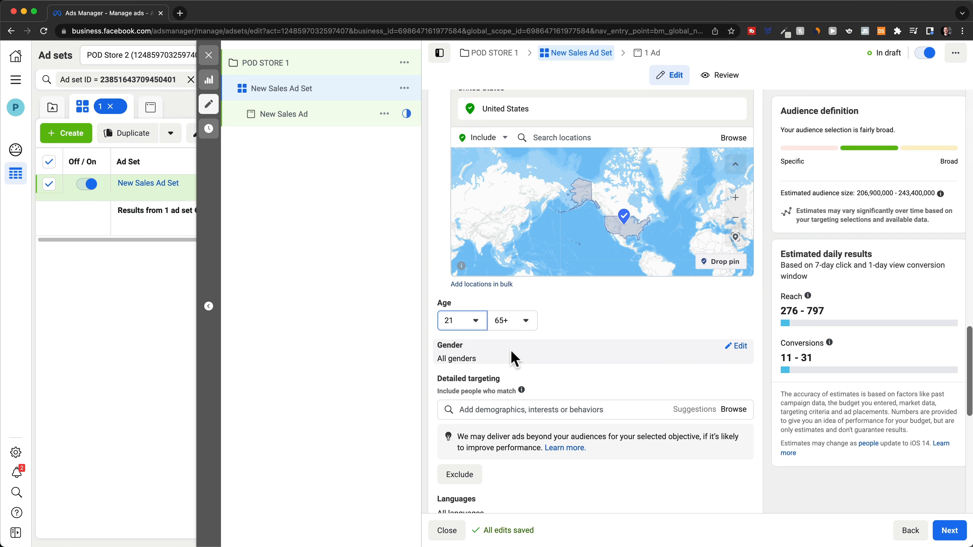
{"action": "scroll", "coordinate": [513, 357], "scroll_direction": "down", "scroll_amount": 4}
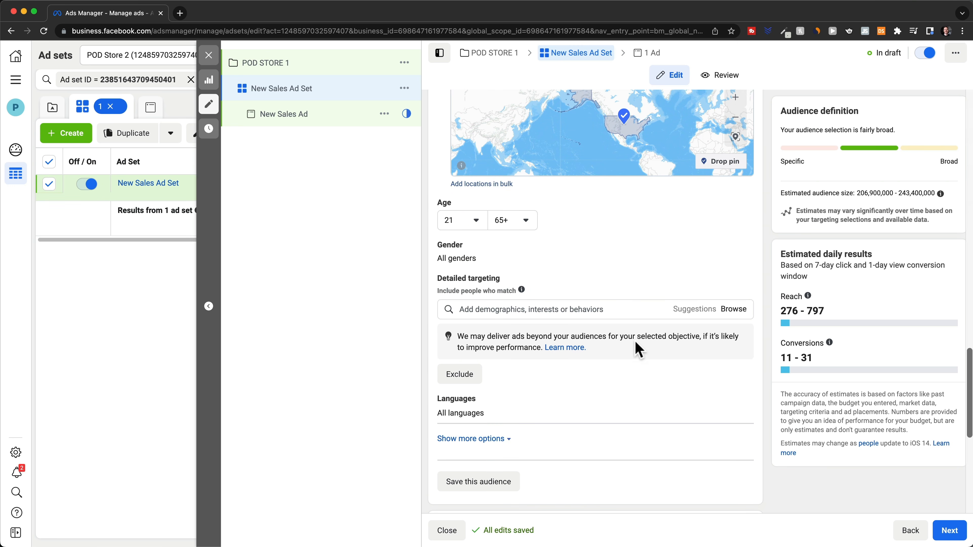
{"action": "left_click", "coordinate": [567, 309]}
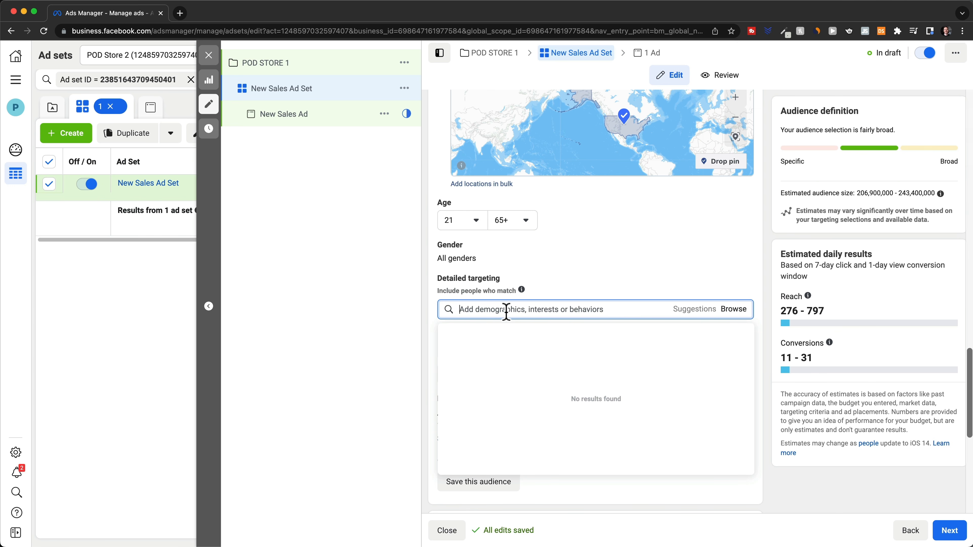
{"action": "type", "text": "dog"}
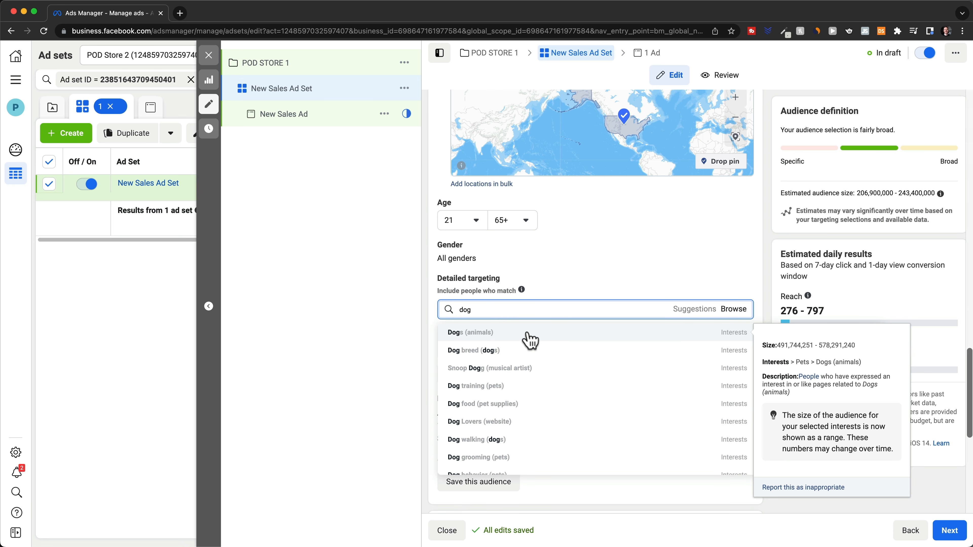
{"action": "left_click", "coordinate": [493, 332]}
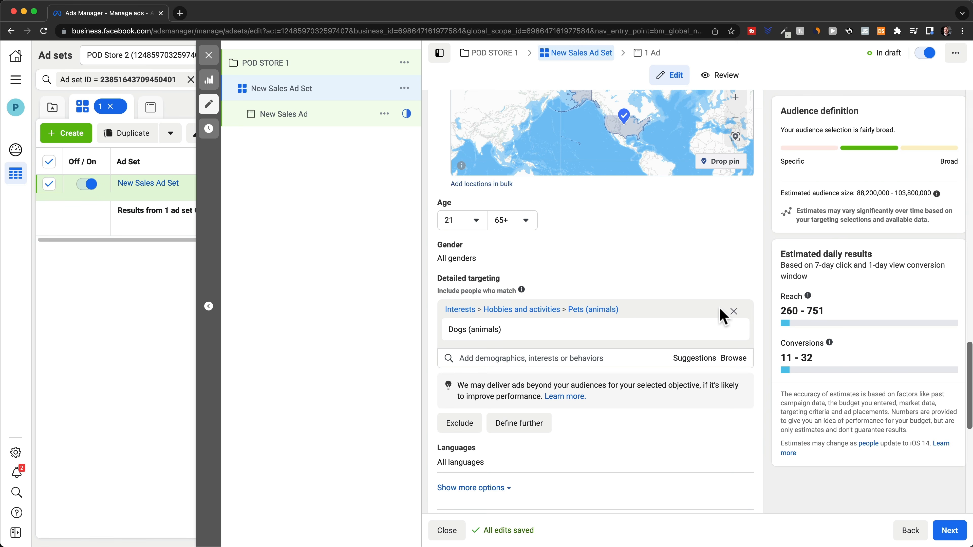
Step: Rename the ad set as "Dog (animals)"
{"action": "scroll", "coordinate": [721, 311], "scroll_direction": "up", "scroll_amount": 15}
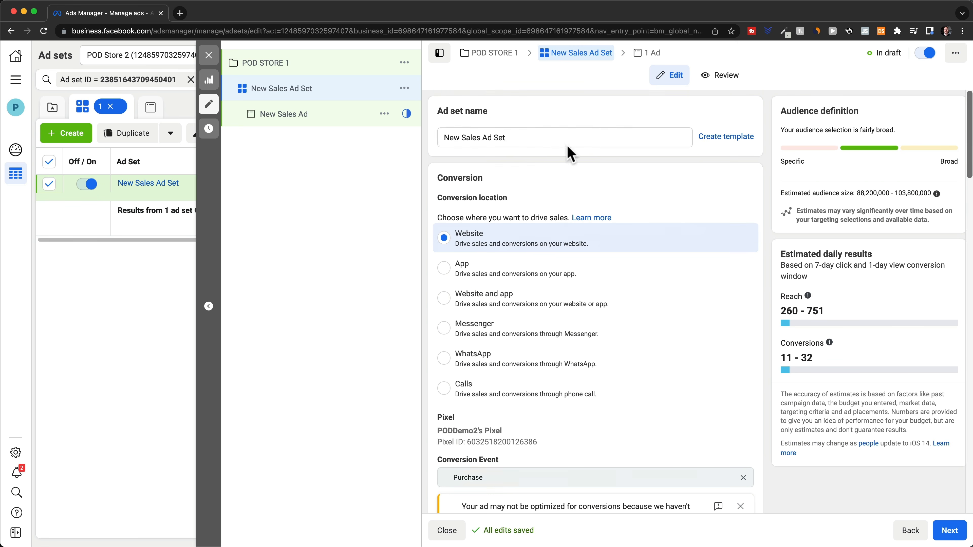
{"action": "left_click_drag", "start_coordinate": [517, 137], "coordinate": [408, 138]}
{"action": "type", "text": "Dog"}
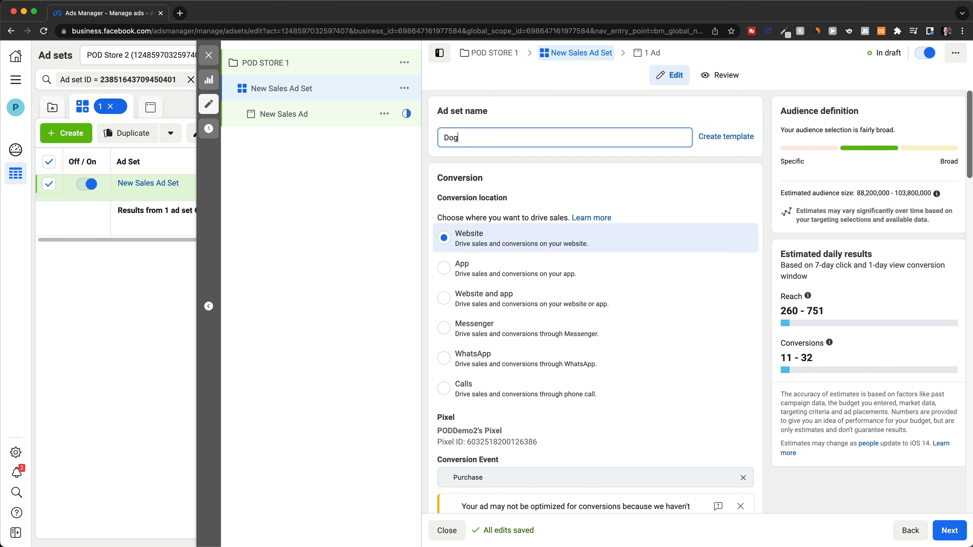
{"action": "type", "text": " (an"}
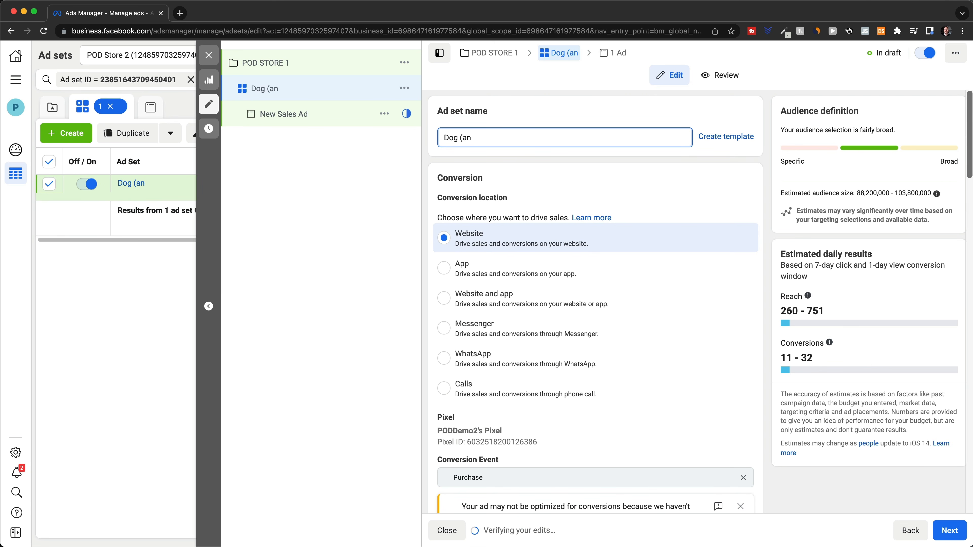
{"action": "type", "text": "imals="}
{"action": "key", "text": "BackSpace"}
{"action": "type", "text": ")"}
Step: Restrict the audience's languages to English (All)
{"action": "scroll", "coordinate": [713, 239], "scroll_direction": "down", "scroll_amount": 10}
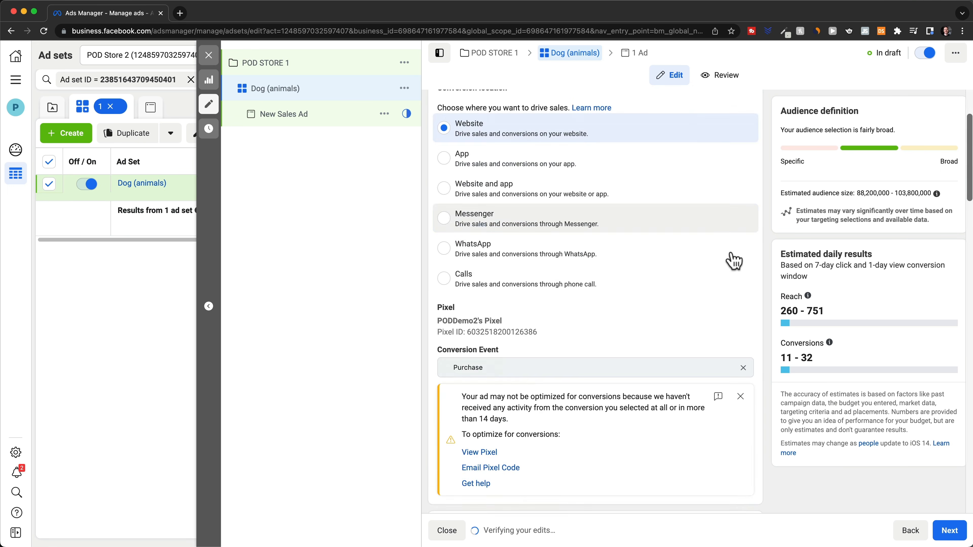
{"action": "scroll", "coordinate": [734, 259], "scroll_direction": "down", "scroll_amount": 18}
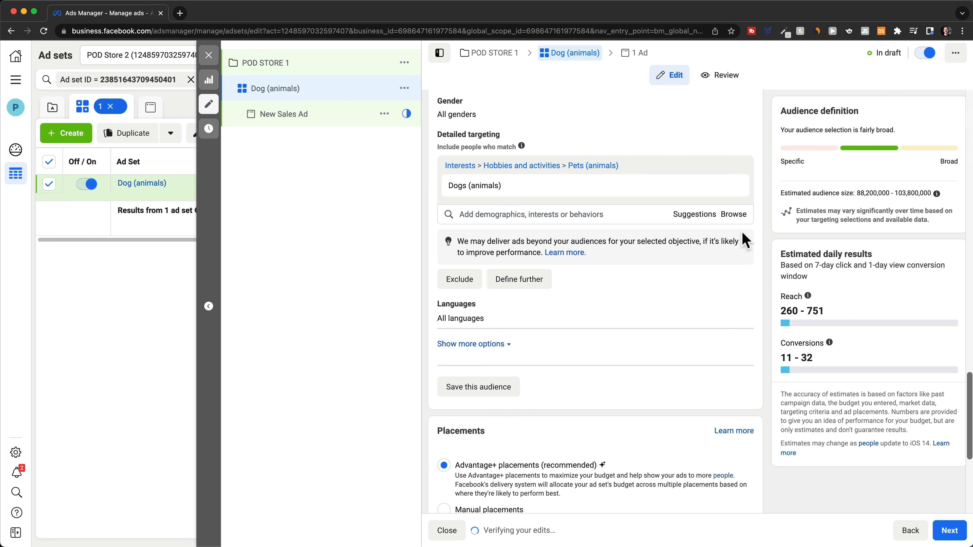
{"action": "scroll", "coordinate": [744, 241], "scroll_direction": "down", "scroll_amount": 1}
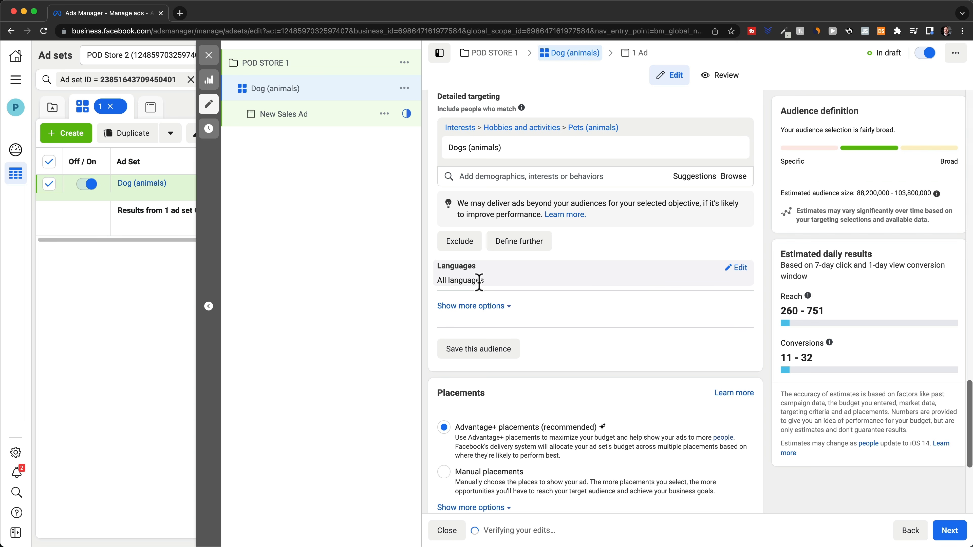
{"action": "left_click", "coordinate": [739, 268]}
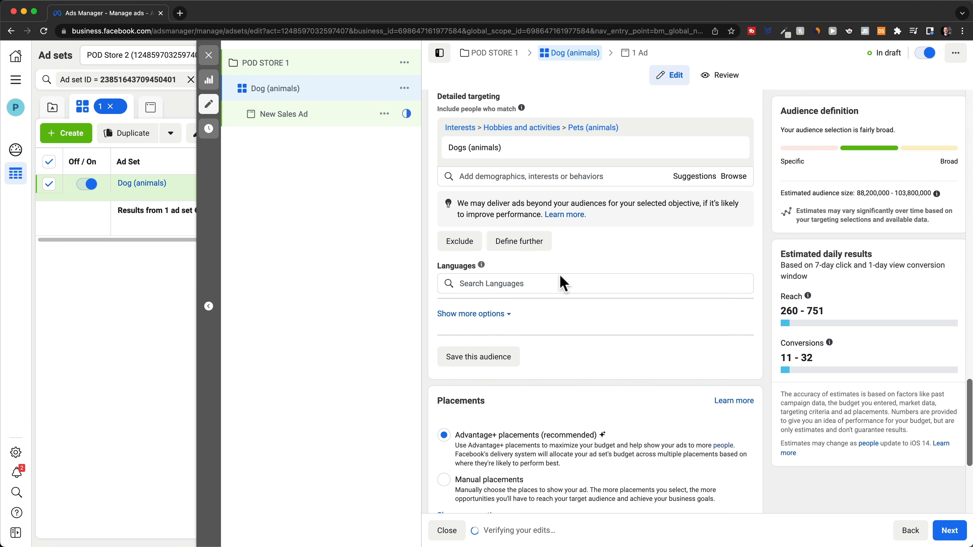
{"action": "type", "text": "eng"}
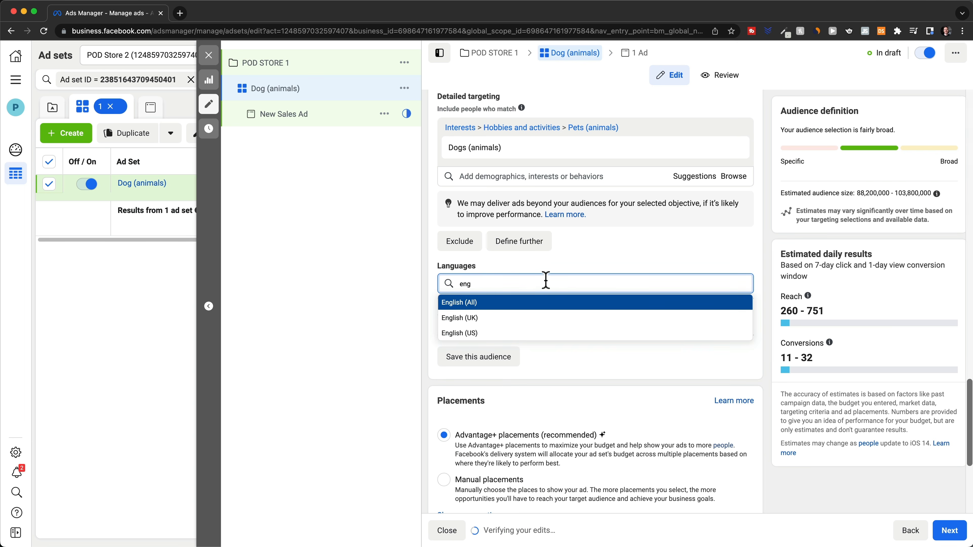
{"action": "left_click", "coordinate": [511, 303]}
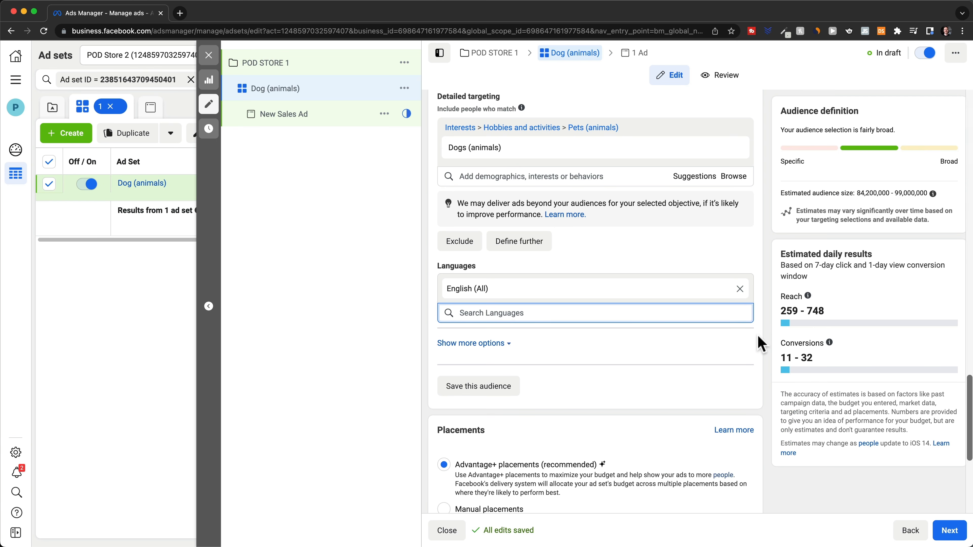
Step: Open the new sales ad under the ad set and rename it as "Ad 1"
{"action": "scroll", "coordinate": [759, 342], "scroll_direction": "down", "scroll_amount": 6}
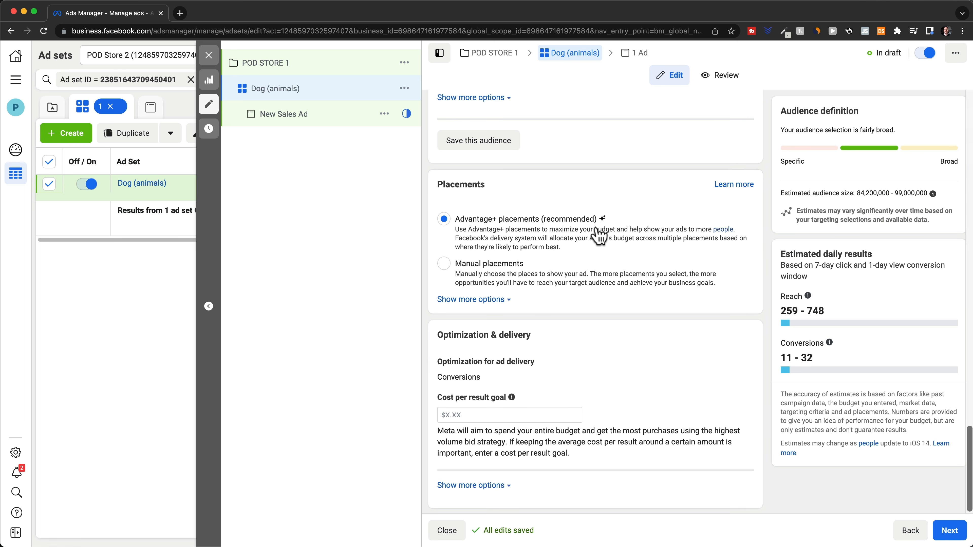
{"action": "scroll", "coordinate": [761, 238], "scroll_direction": "down", "scroll_amount": 1}
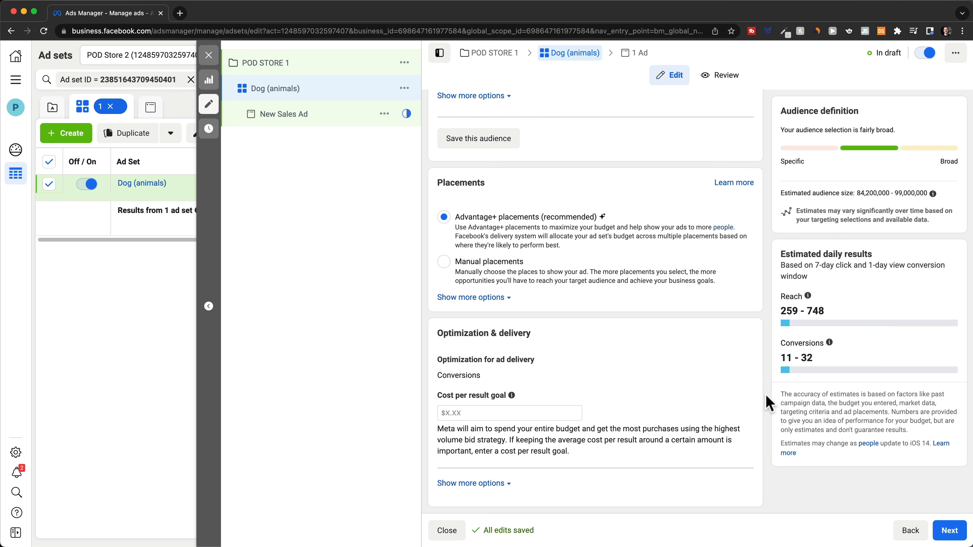
{"action": "left_click", "coordinate": [338, 128]}
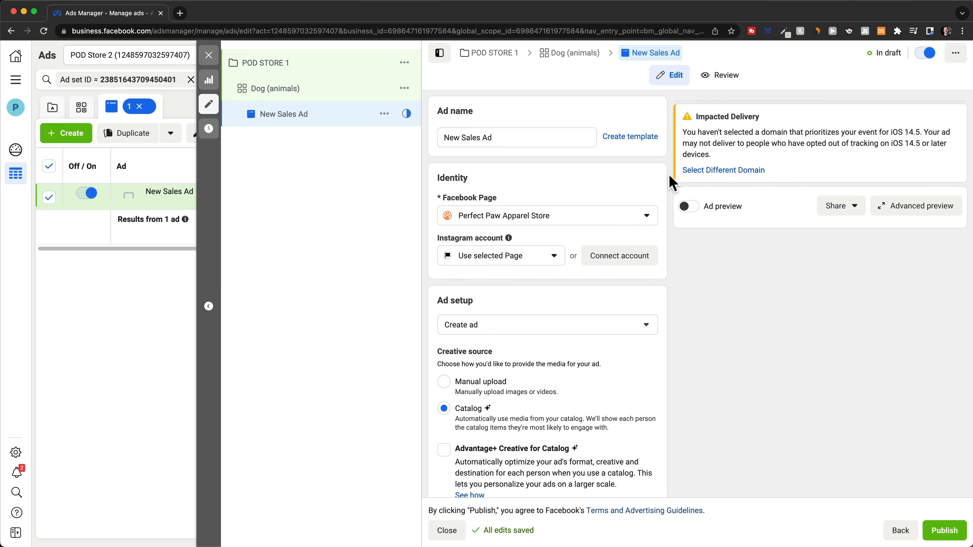
{"action": "left_click", "coordinate": [506, 137]}
{"action": "left_click_drag", "start_coordinate": [506, 137], "coordinate": [435, 146]}
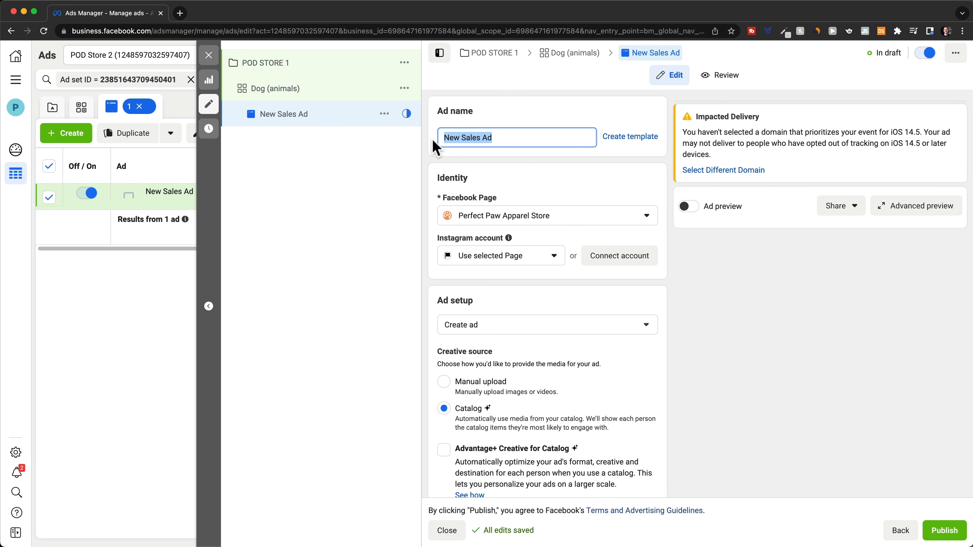
{"action": "type", "text": "Ad 1"}
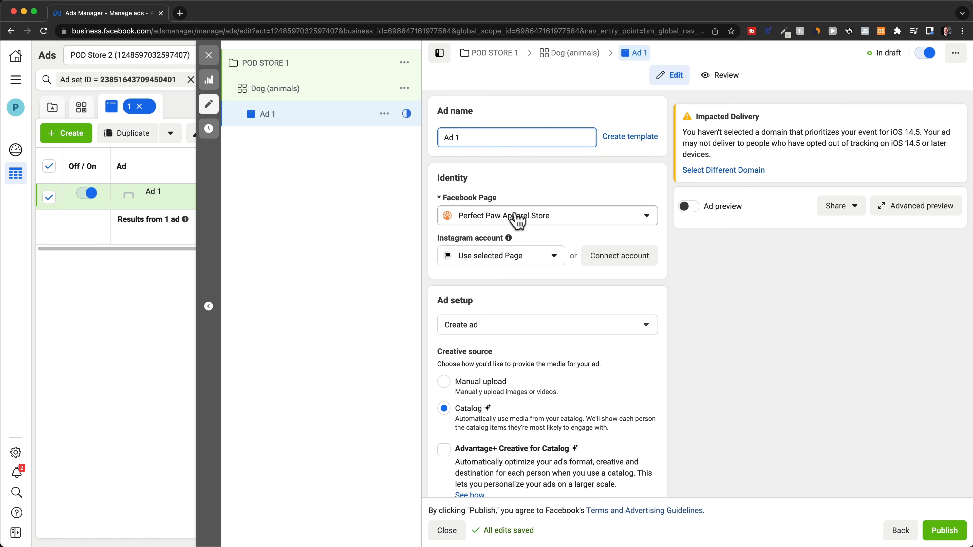
Step: Set the ad's creative source to Manual upload and its format to Single image or video
{"action": "scroll", "coordinate": [600, 219], "scroll_direction": "down", "scroll_amount": 5}
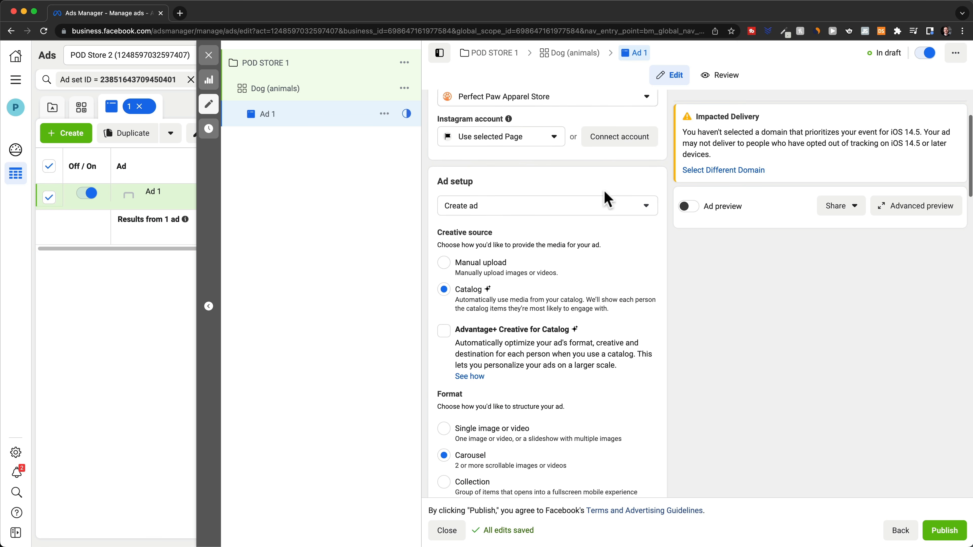
{"action": "scroll", "coordinate": [583, 204], "scroll_direction": "down", "scroll_amount": 1}
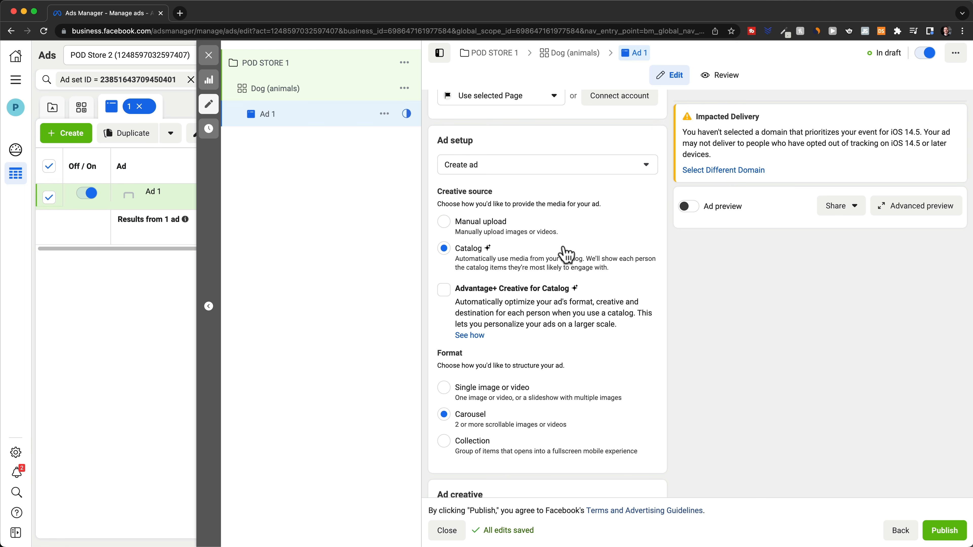
{"action": "left_click", "coordinate": [445, 225]}
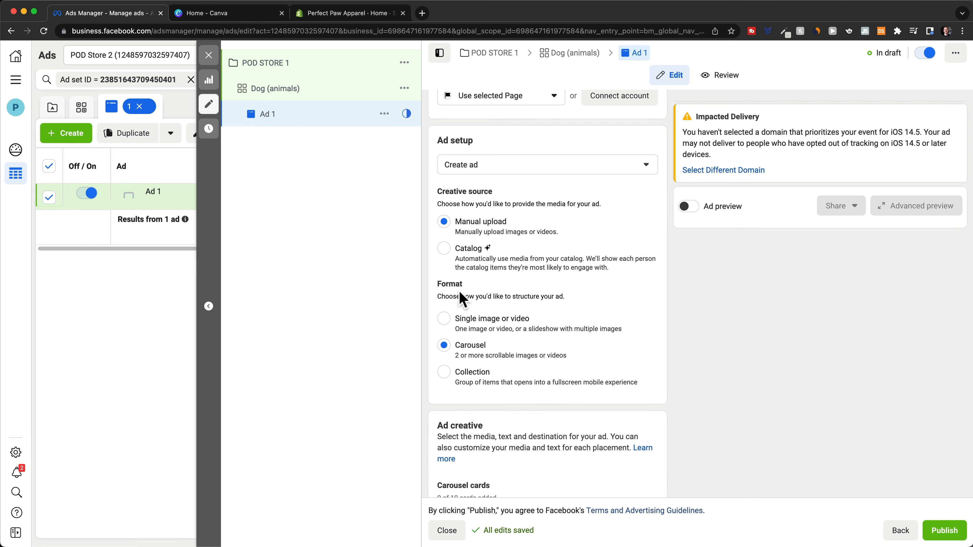
{"action": "left_click", "coordinate": [444, 321]}
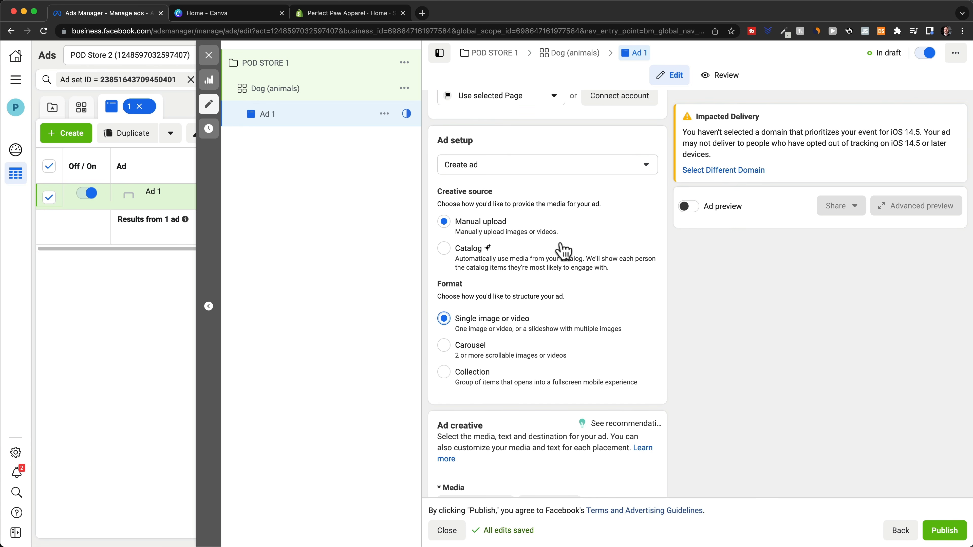
Step: Switch to Canva and create a blank custom-size design of 1000 × 1000 px
{"action": "left_click", "coordinate": [244, 16]}
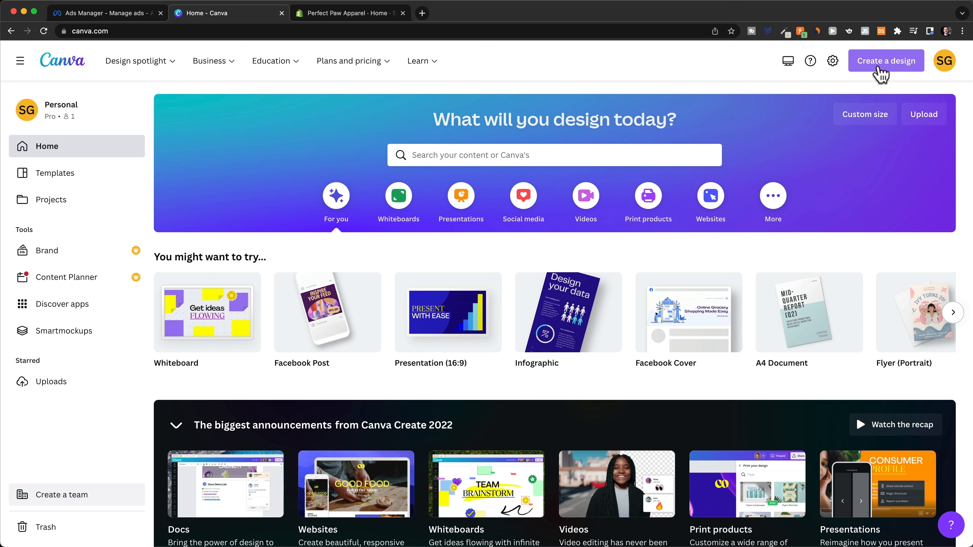
{"action": "left_click", "coordinate": [880, 75]}
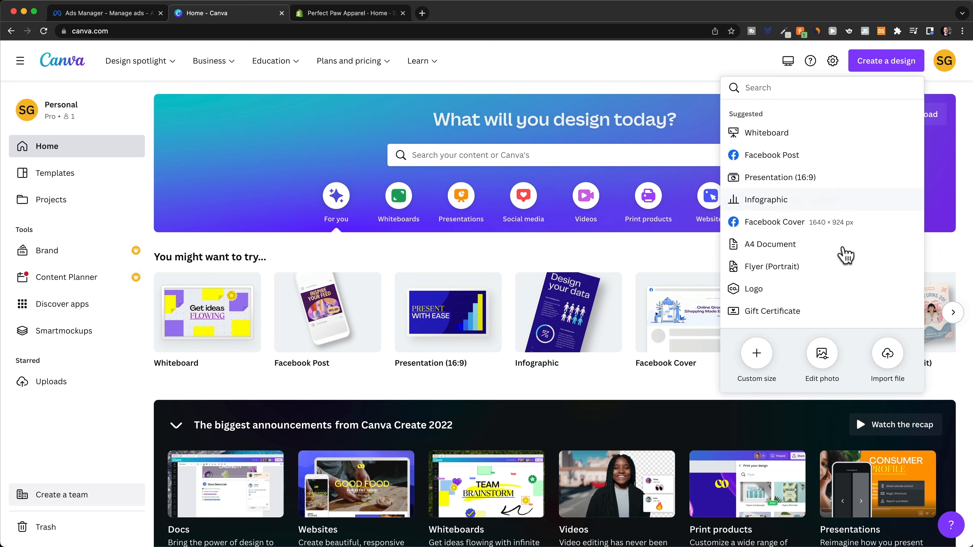
{"action": "left_click", "coordinate": [749, 362]}
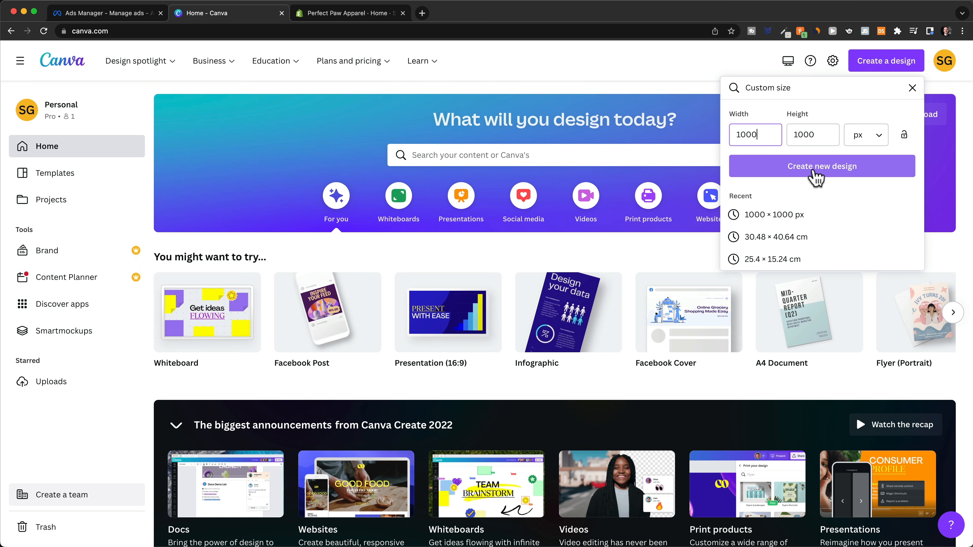
{"action": "left_click", "coordinate": [817, 177]}
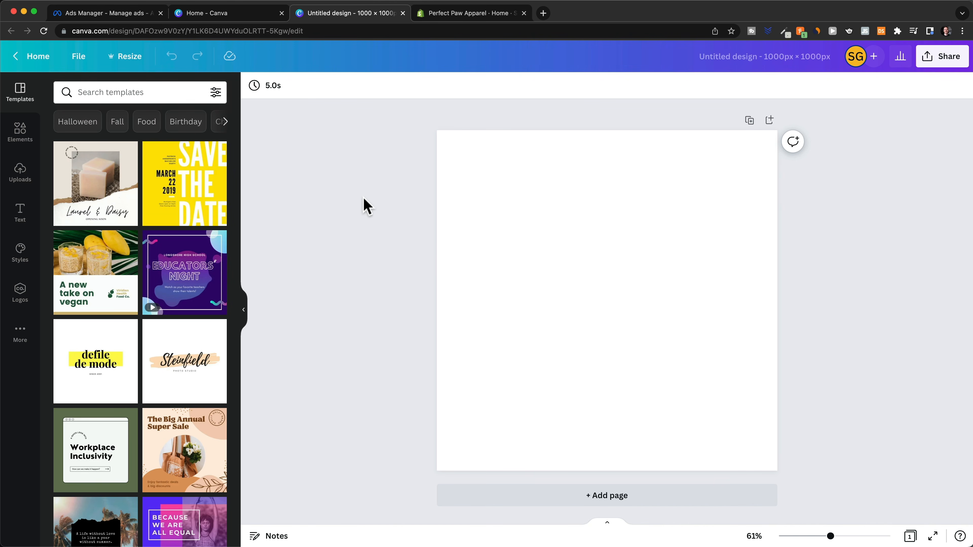
Step: Search the design templates for "hoodie facebook ad"
{"action": "left_click", "coordinate": [138, 92]}
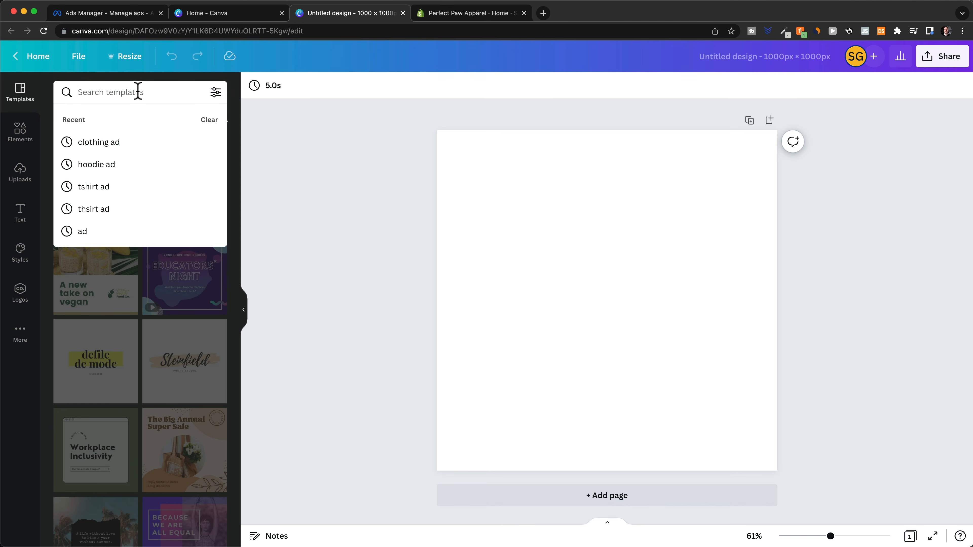
{"action": "type", "text": "hood"}
{"action": "type", "text": "ie ad"}
{"action": "type", "text": " face"}
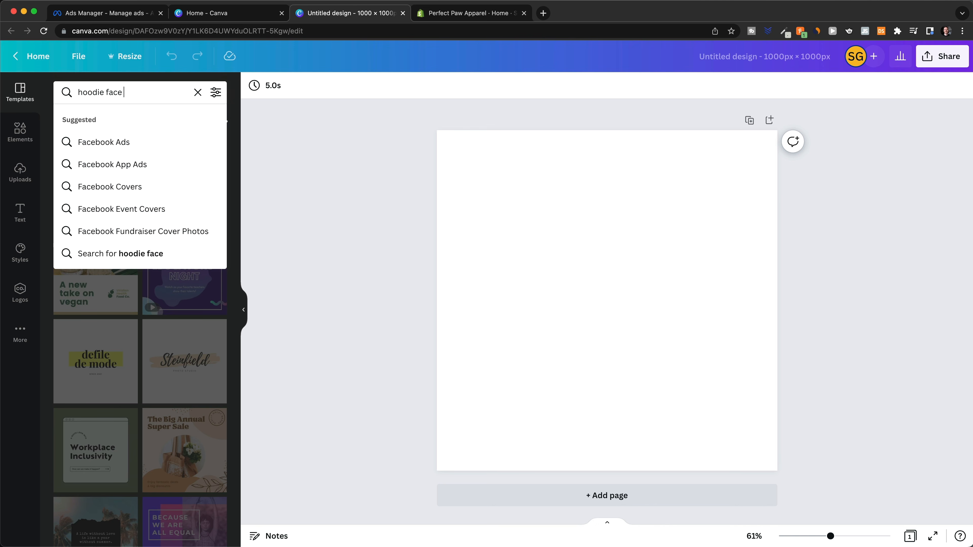
{"action": "type", "text": "book ad"}
{"action": "key", "text": "Return"}
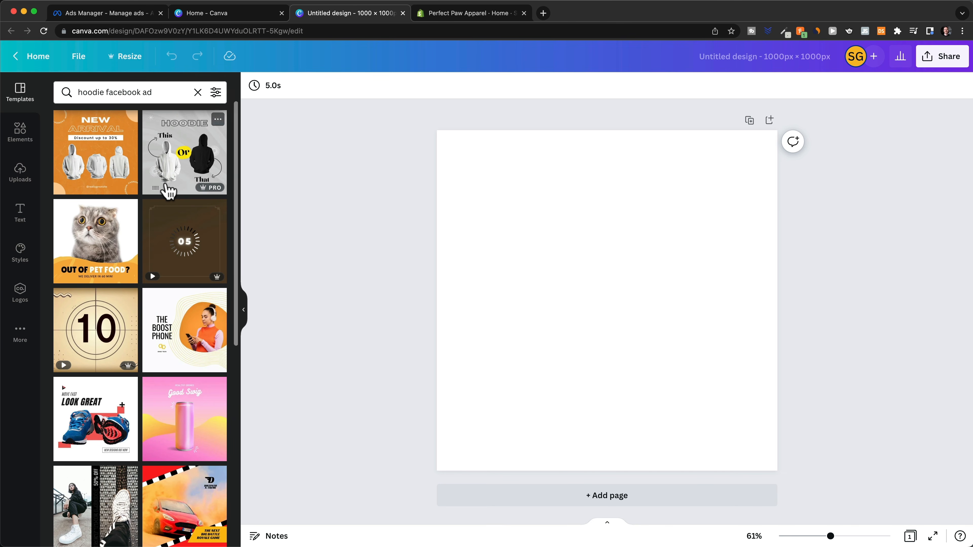
Step: Apply the orange "New Arrival" hoodie template with the 30% discount line to the blank page
{"action": "scroll", "coordinate": [169, 191], "scroll_direction": "down", "scroll_amount": 3}
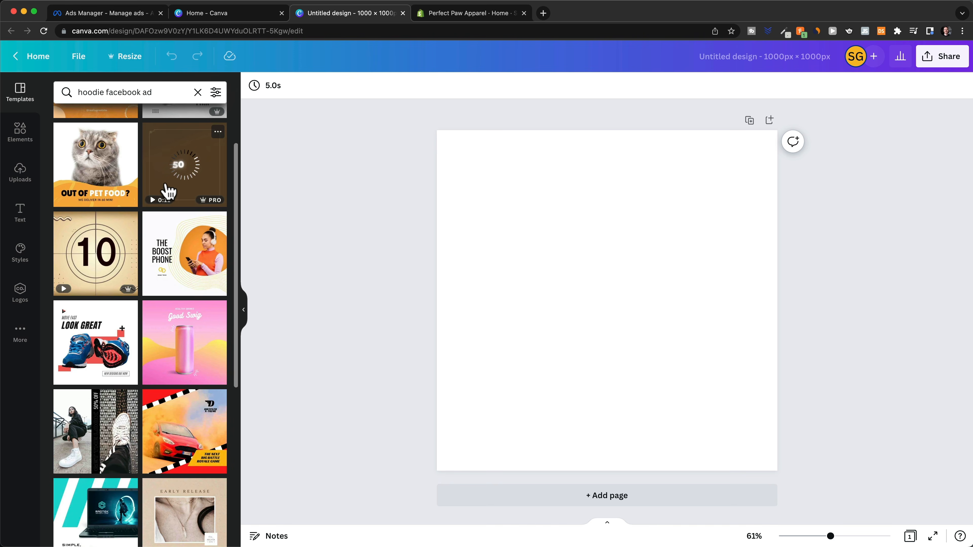
{"action": "scroll", "coordinate": [168, 191], "scroll_direction": "down", "scroll_amount": 9}
{"action": "scroll", "coordinate": [188, 387], "scroll_direction": "up", "scroll_amount": 12}
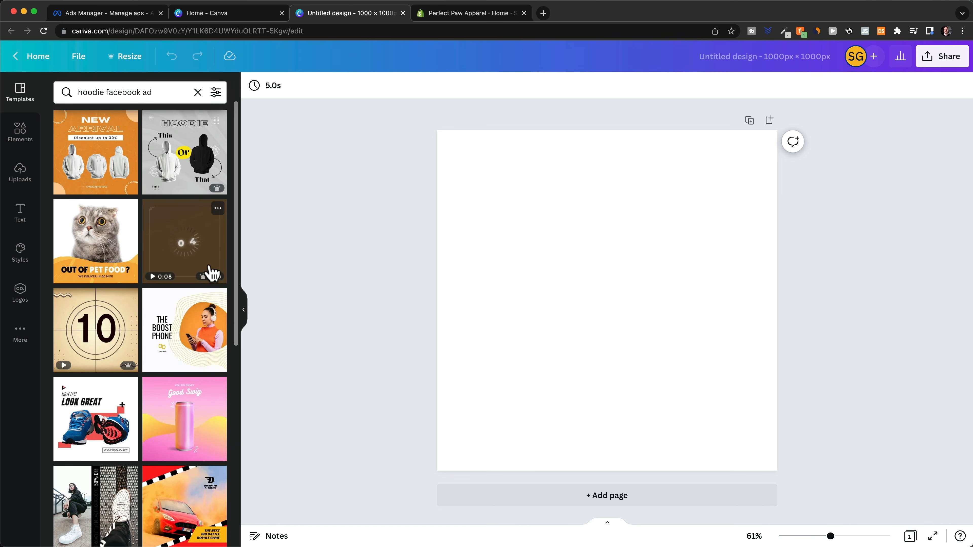
{"action": "left_click", "coordinate": [111, 158]}
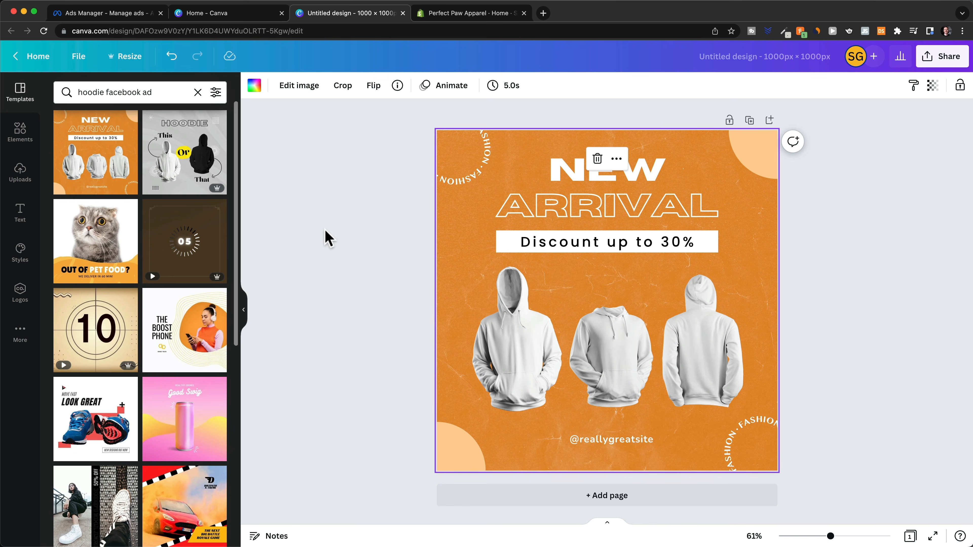
{"action": "left_click", "coordinate": [818, 266]}
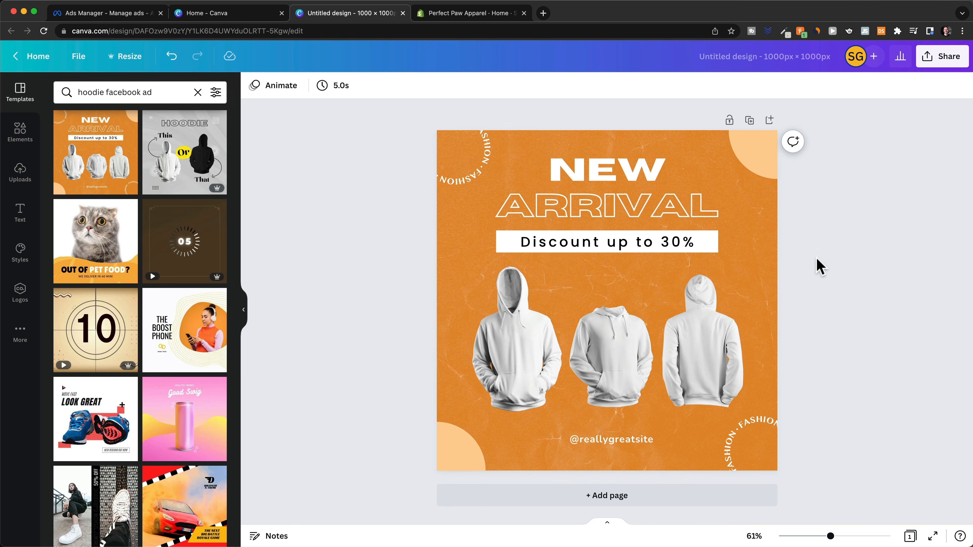
{"action": "left_click", "coordinate": [486, 163]}
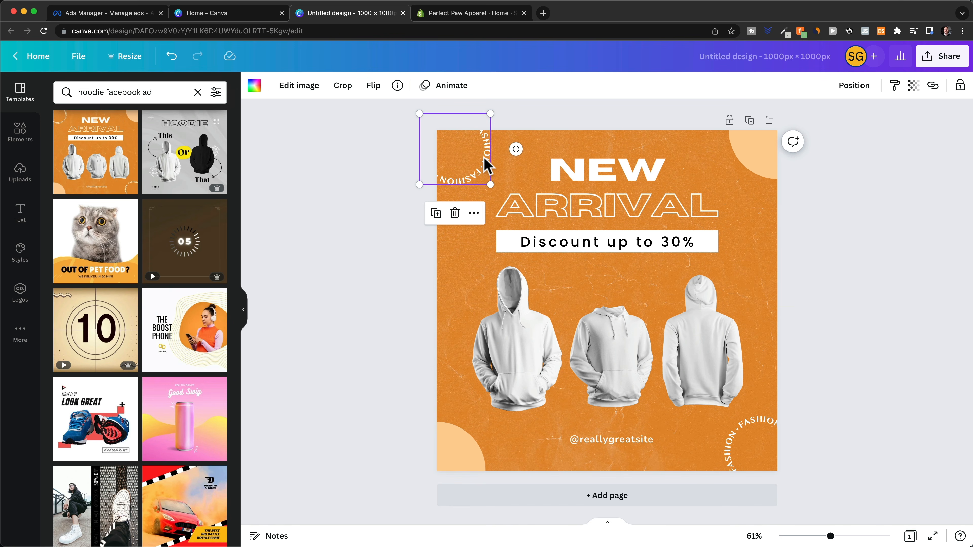
{"action": "left_click", "coordinate": [455, 213]}
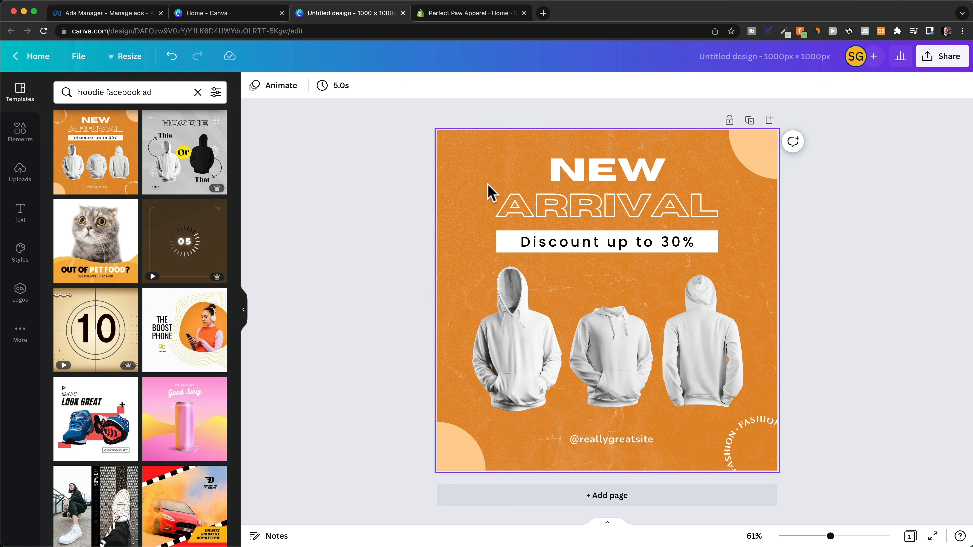
{"action": "left_click", "coordinate": [644, 440]}
{"action": "left_click", "coordinate": [613, 406]}
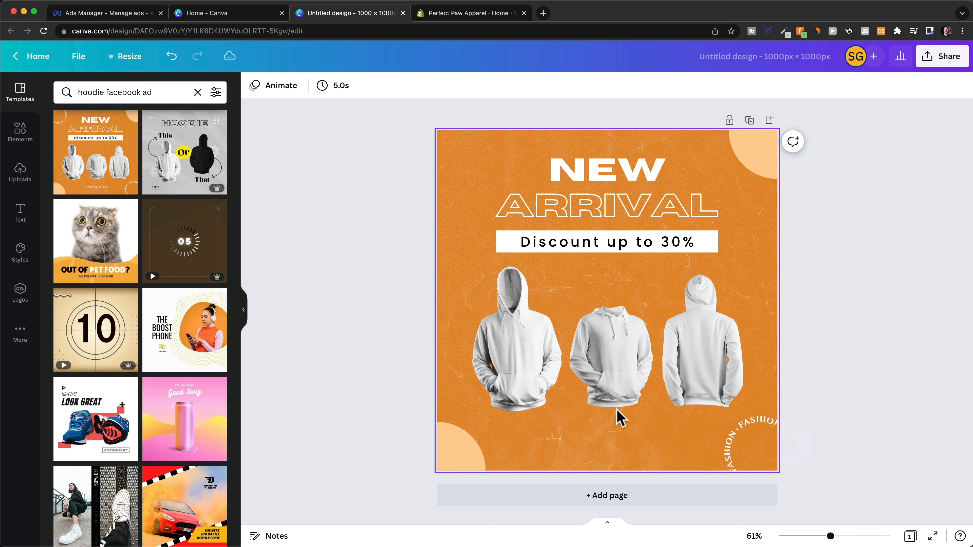
{"action": "left_click", "coordinate": [744, 440]}
{"action": "left_click", "coordinate": [758, 380]}
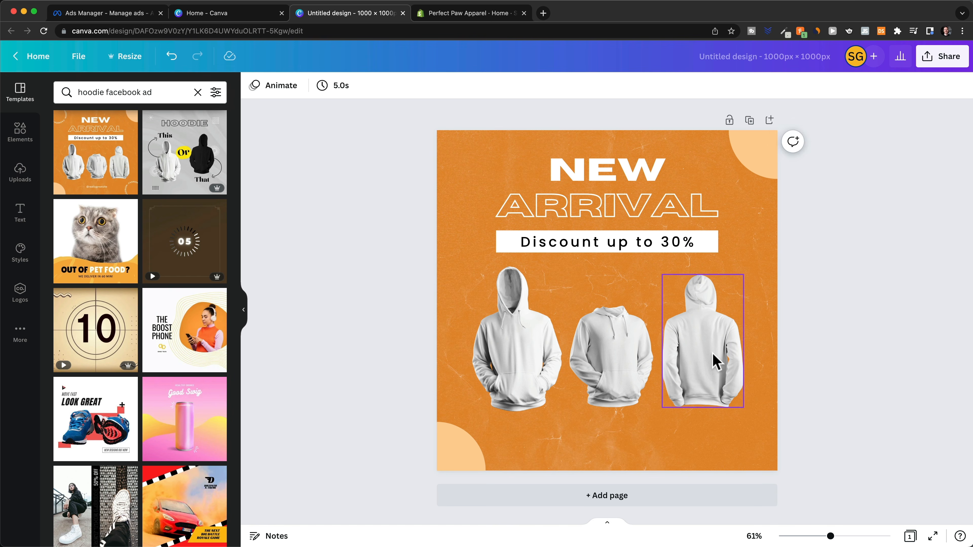
Step: Delete all three white hoodie images from the design
{"action": "left_click", "coordinate": [715, 364]}
{"action": "key", "text": "Delete"}
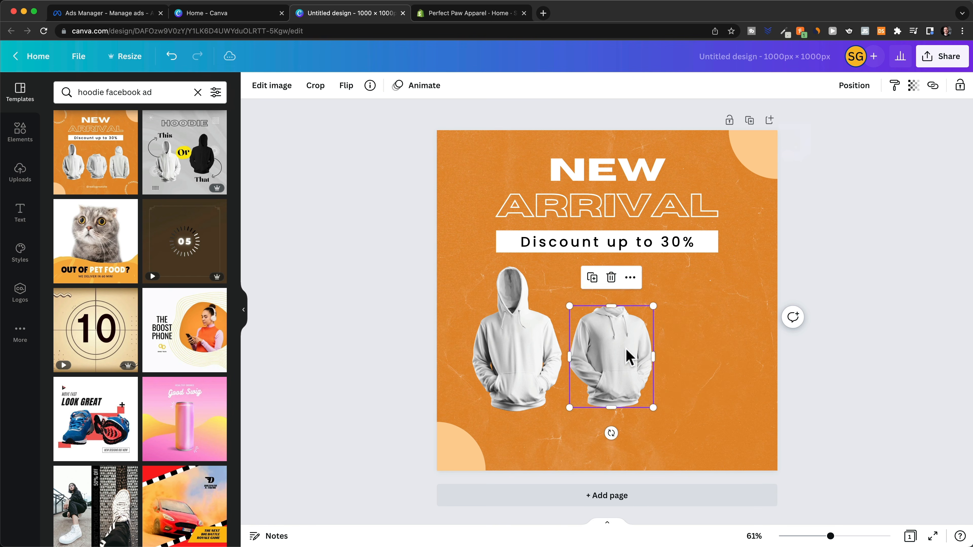
{"action": "left_click", "coordinate": [625, 354]}
{"action": "key", "text": "Delete"}
{"action": "left_click", "coordinate": [552, 349]}
{"action": "key", "text": "Delete"}
Step: Delete the "Discount up to 30%" text and the white bar behind it
{"action": "left_click", "coordinate": [707, 251]}
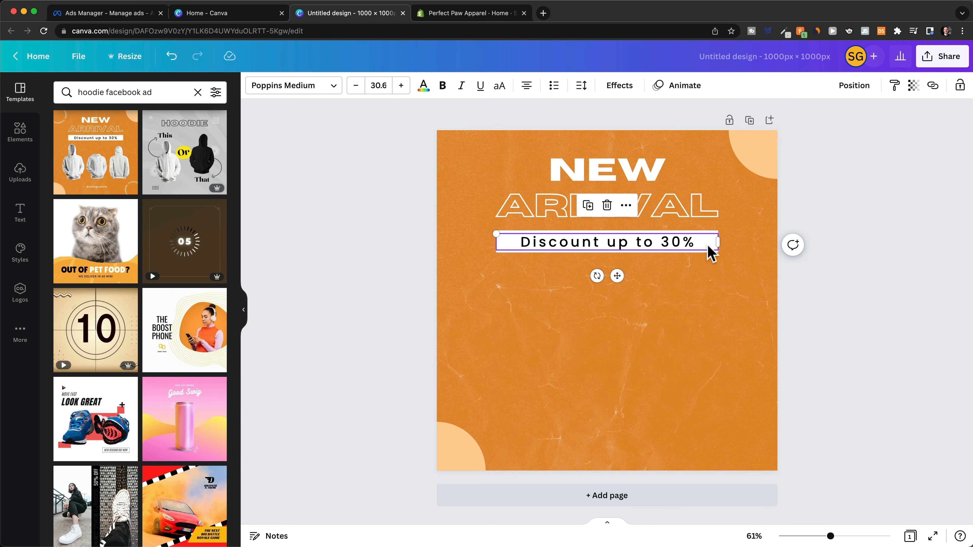
{"action": "key", "text": "Delete"}
{"action": "left_click", "coordinate": [653, 249]}
{"action": "key", "text": "Delete"}
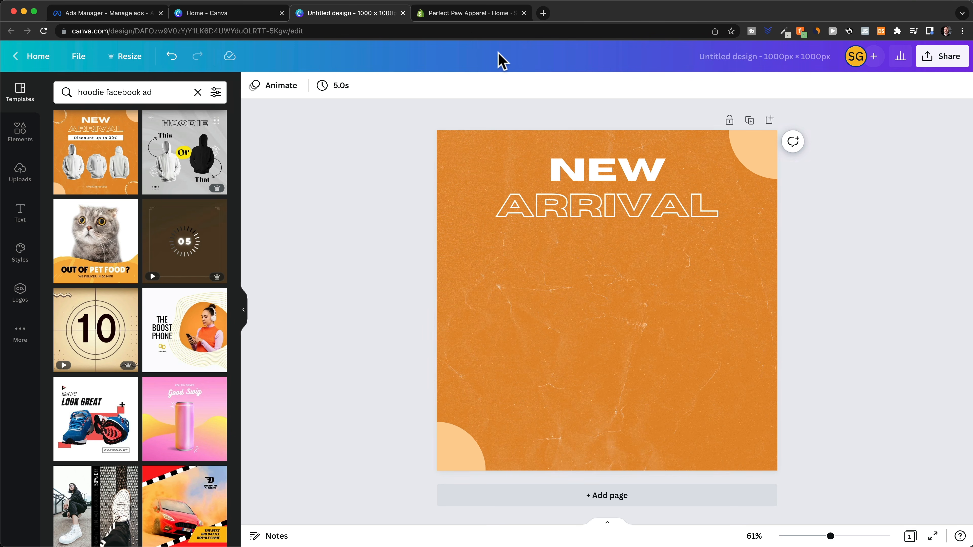
Step: Switch to the Shopify store, view its online storefront and open the green Dog Life Hoodie product from the Hoodies collection
{"action": "left_click", "coordinate": [467, 14]}
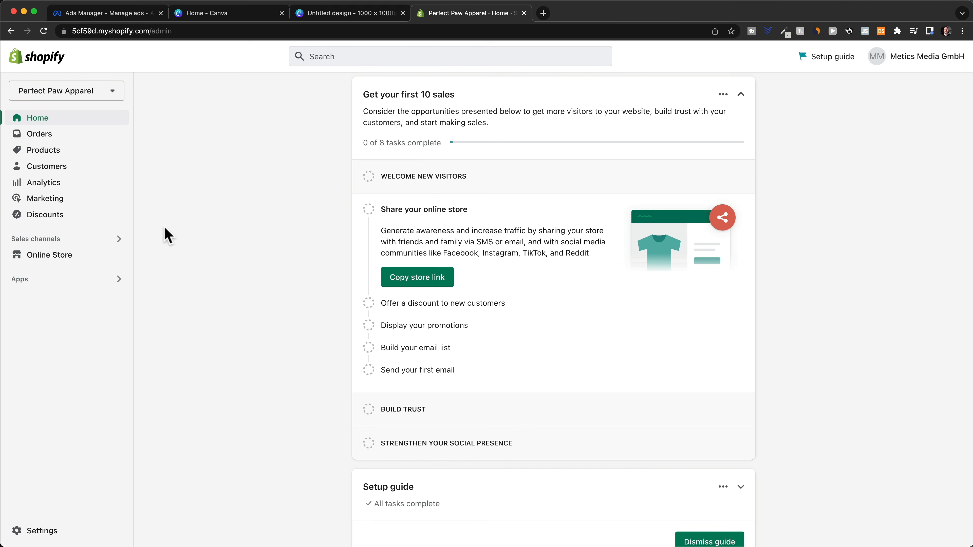
{"action": "left_click", "coordinate": [119, 256]}
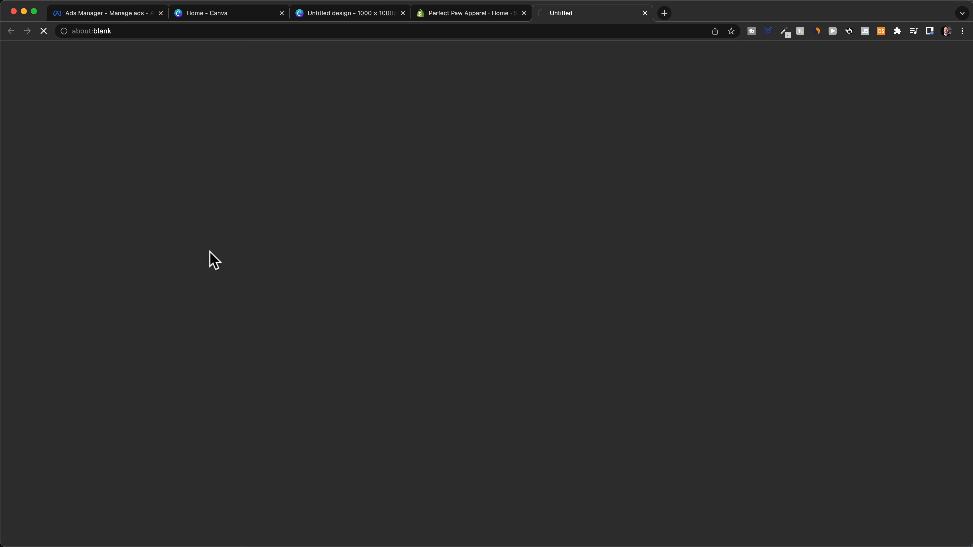
{"action": "scroll", "coordinate": [588, 170], "scroll_direction": "down", "scroll_amount": 10}
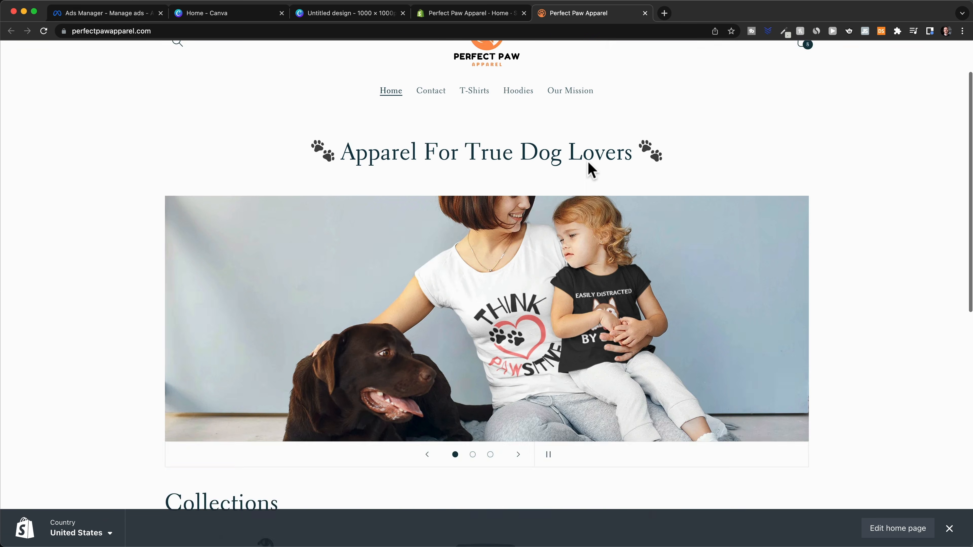
{"action": "scroll", "coordinate": [588, 169], "scroll_direction": "up", "scroll_amount": 6}
{"action": "scroll", "coordinate": [575, 318], "scroll_direction": "down", "scroll_amount": 1}
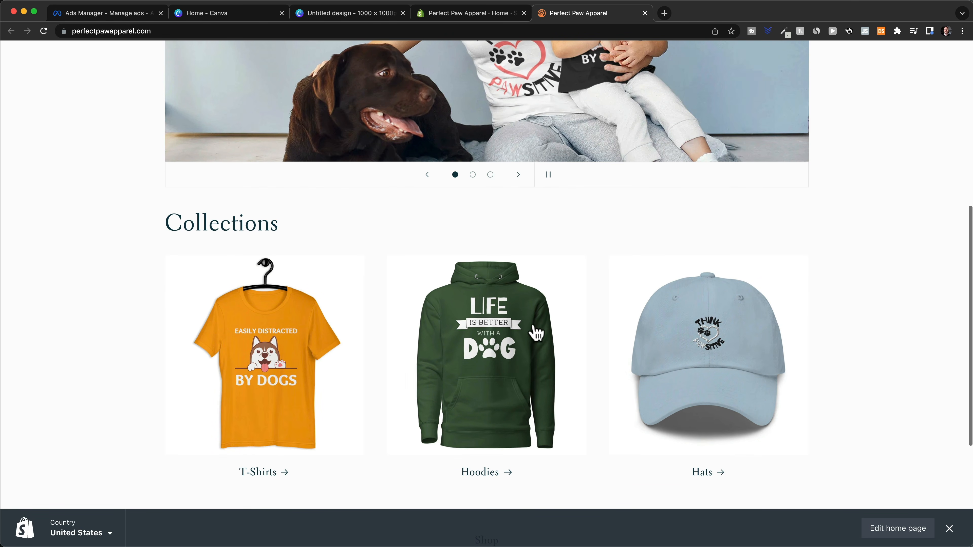
{"action": "left_click", "coordinate": [522, 359]}
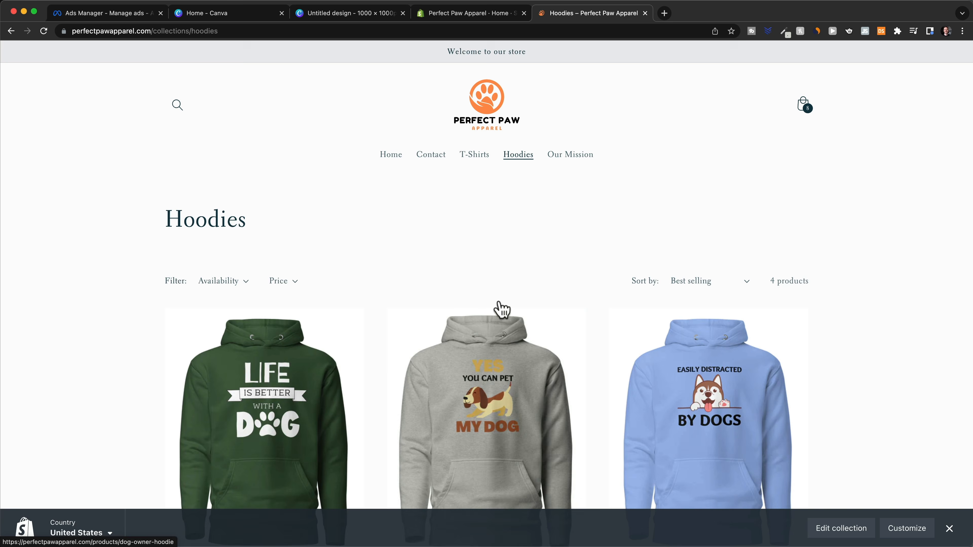
{"action": "left_click", "coordinate": [300, 398]}
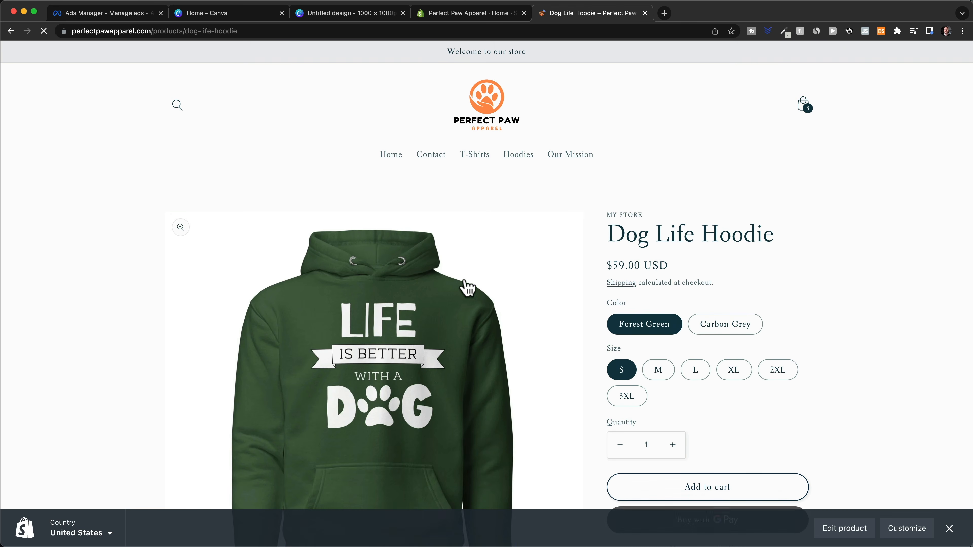
Step: Enlarge the green hoodie's product photo and save the image to the Desktop under its suggested file name
{"action": "scroll", "coordinate": [467, 287], "scroll_direction": "down", "scroll_amount": 4}
{"action": "left_click", "coordinate": [409, 262]}
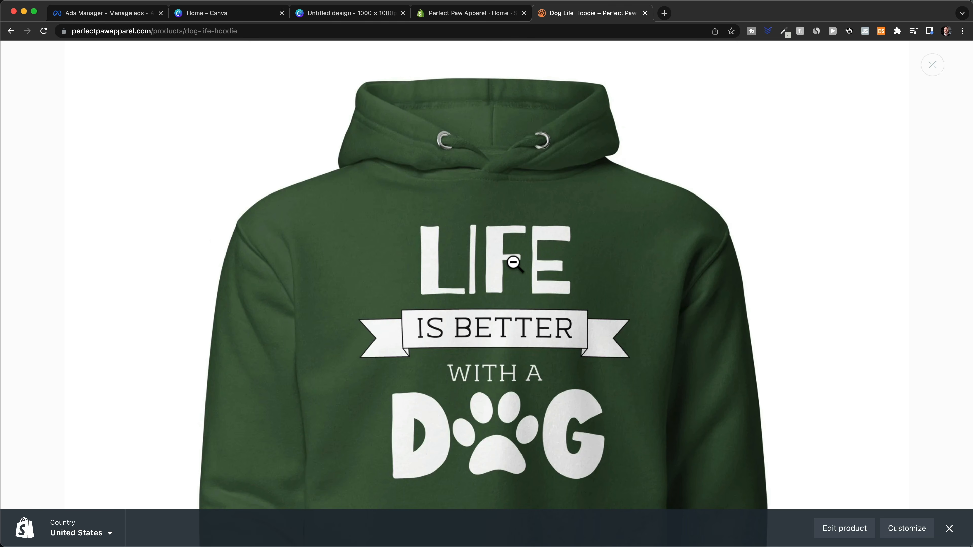
{"action": "scroll", "coordinate": [498, 265], "scroll_direction": "down", "scroll_amount": 2}
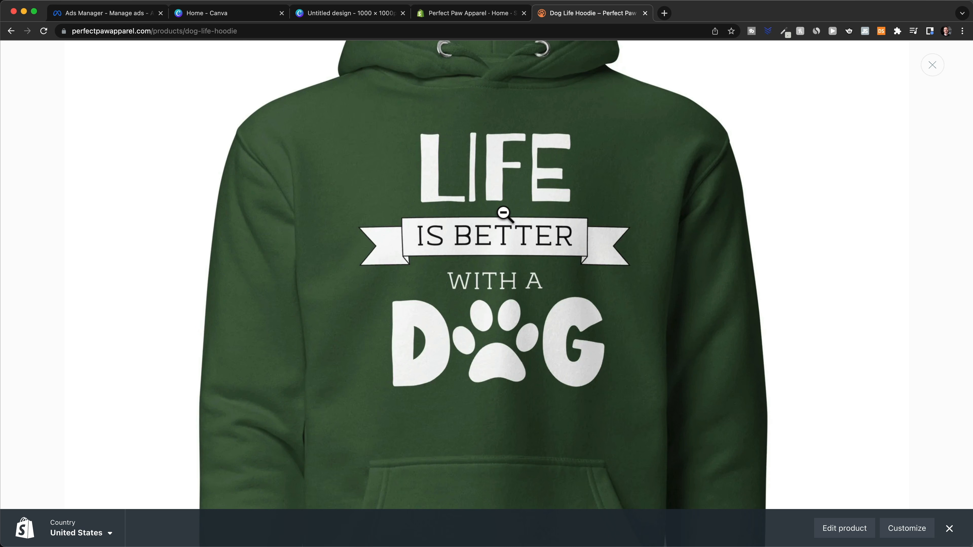
{"action": "right_click", "coordinate": [581, 201]}
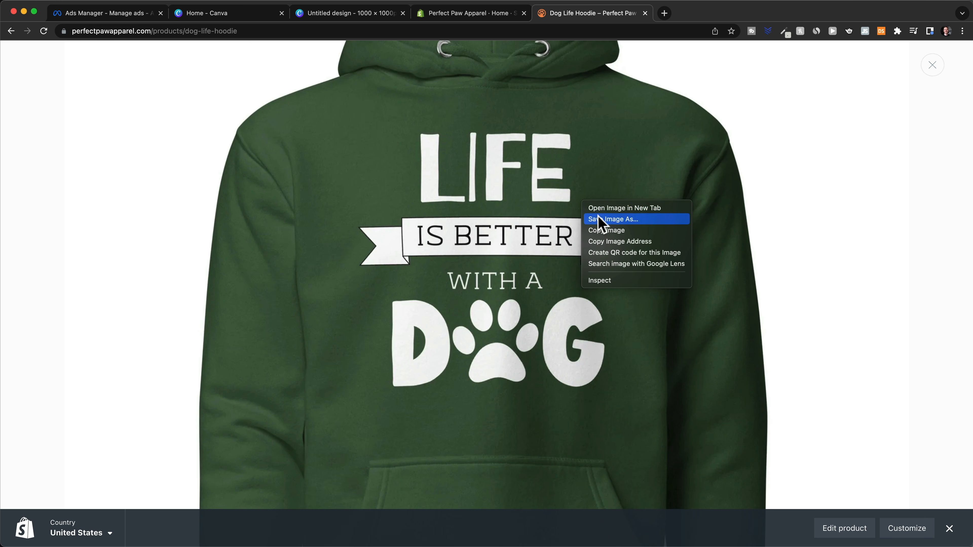
{"action": "left_click", "coordinate": [595, 219]}
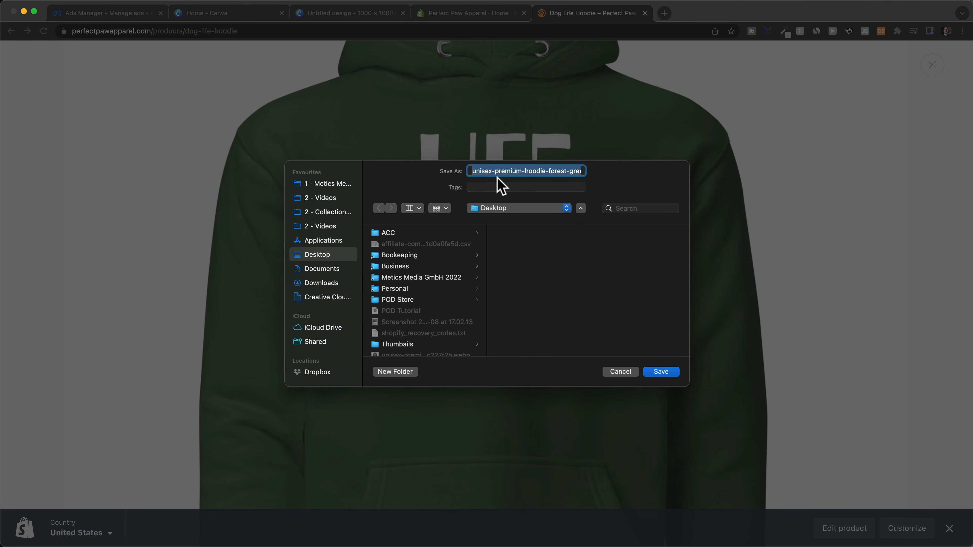
{"action": "left_click", "coordinate": [654, 371]}
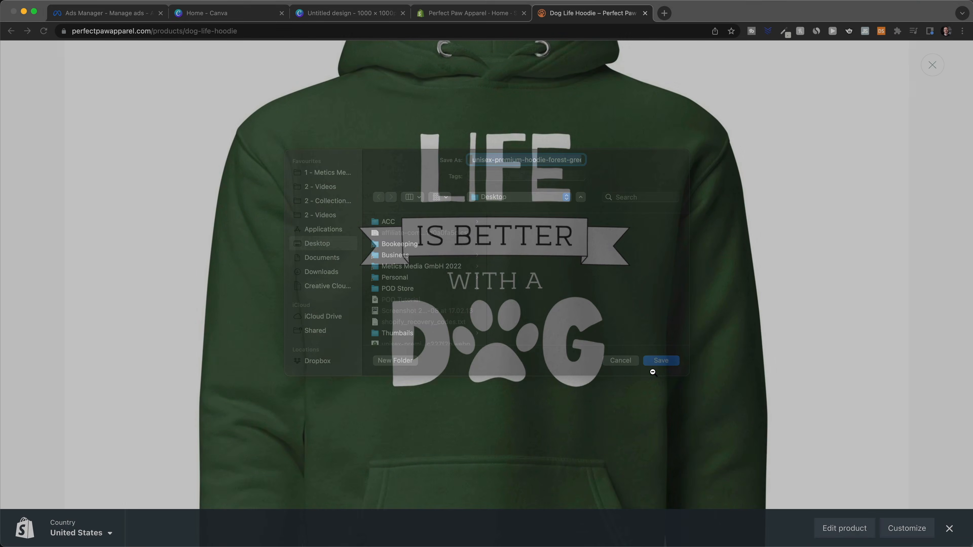
Step: Switch back to the Canva design, add the downloaded hoodie image to the page and place it below the headline
{"action": "left_click", "coordinate": [357, 17]}
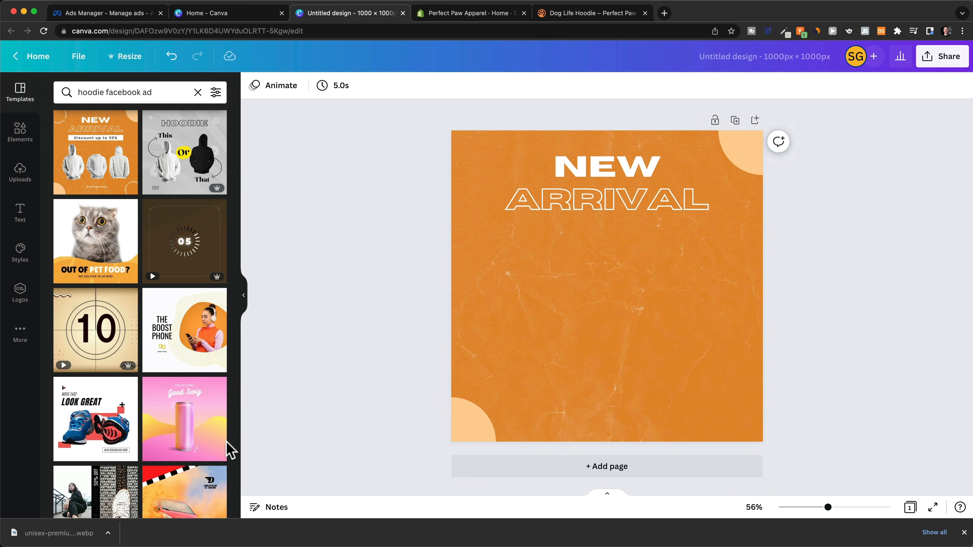
{"action": "left_click_drag", "start_coordinate": [88, 535], "coordinate": [609, 293]}
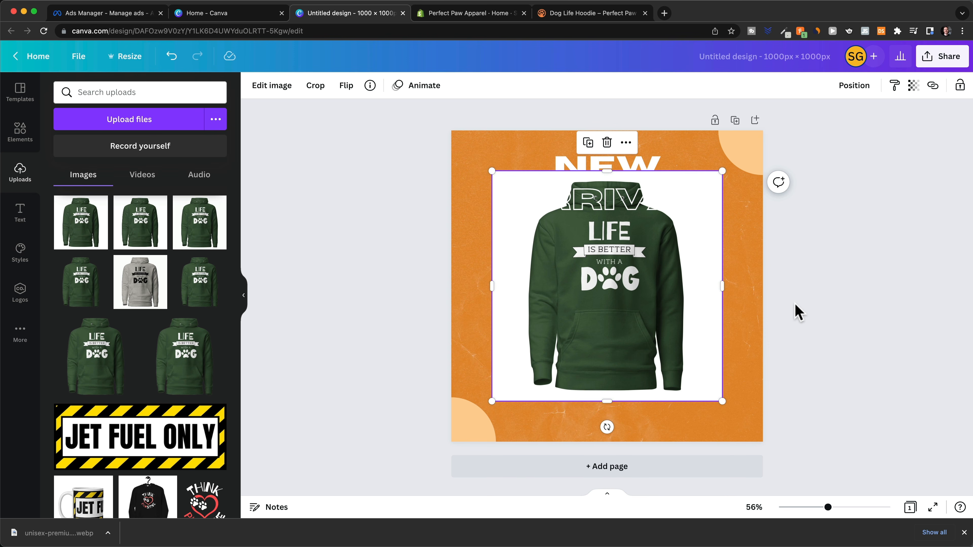
{"action": "left_click_drag", "start_coordinate": [667, 285], "coordinate": [662, 311]}
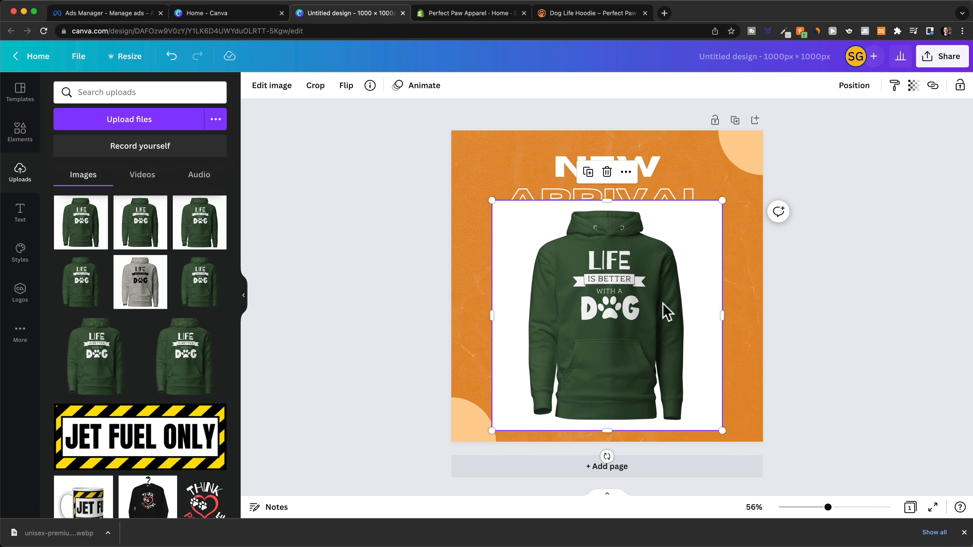
Step: Remove the hoodie image's white background with Background Remover and give the hoodie a Drop shadow
{"action": "left_click", "coordinate": [279, 91]}
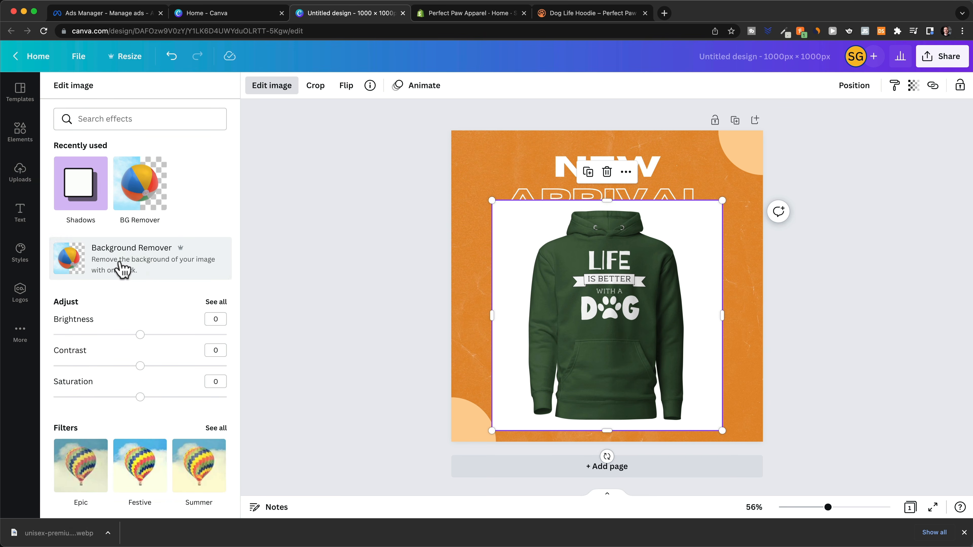
{"action": "left_click", "coordinate": [153, 264]}
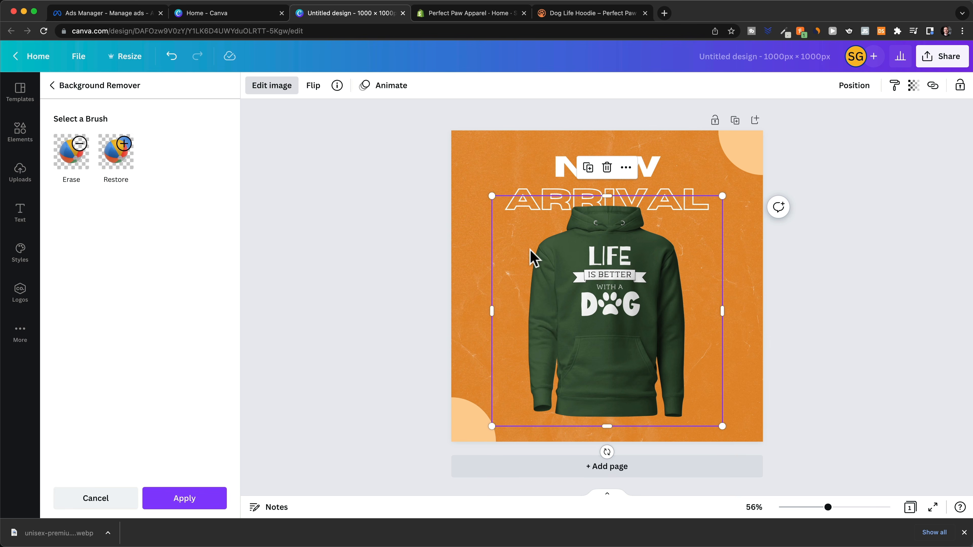
{"action": "left_click", "coordinate": [279, 92]}
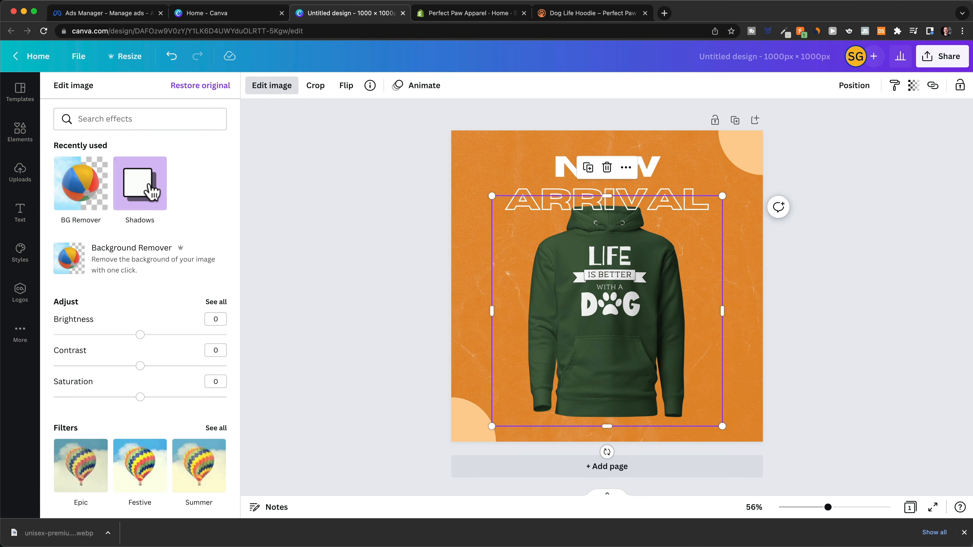
{"action": "left_click", "coordinate": [149, 190]}
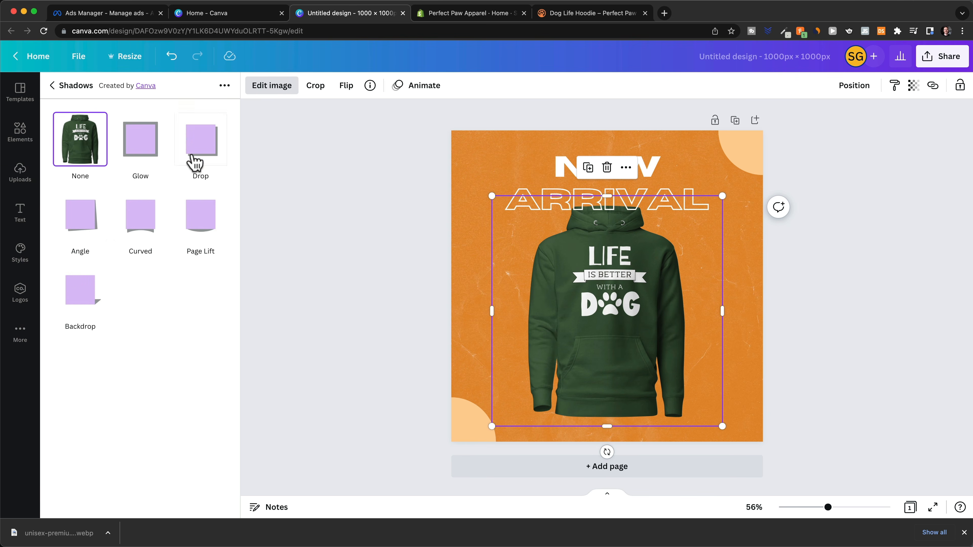
{"action": "left_click", "coordinate": [200, 151]}
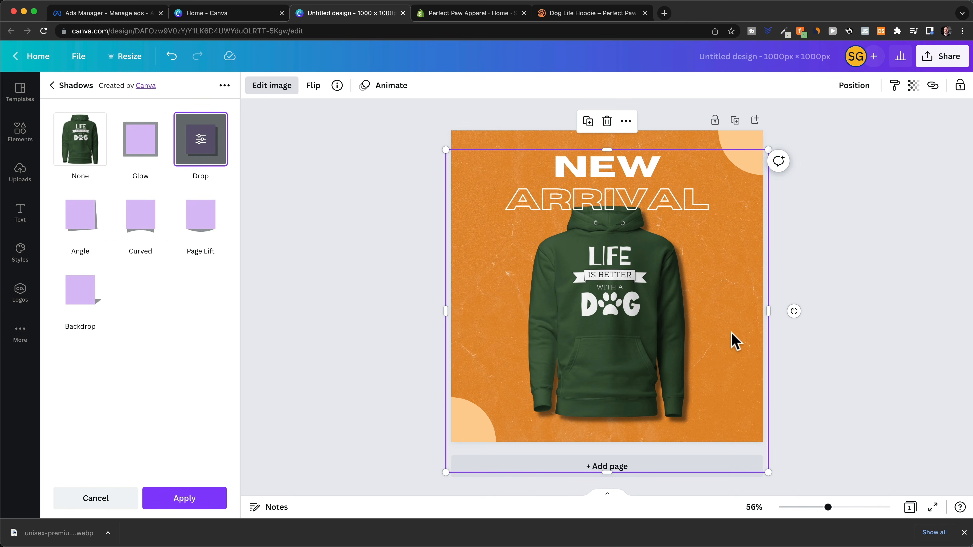
{"action": "left_click", "coordinate": [841, 311]}
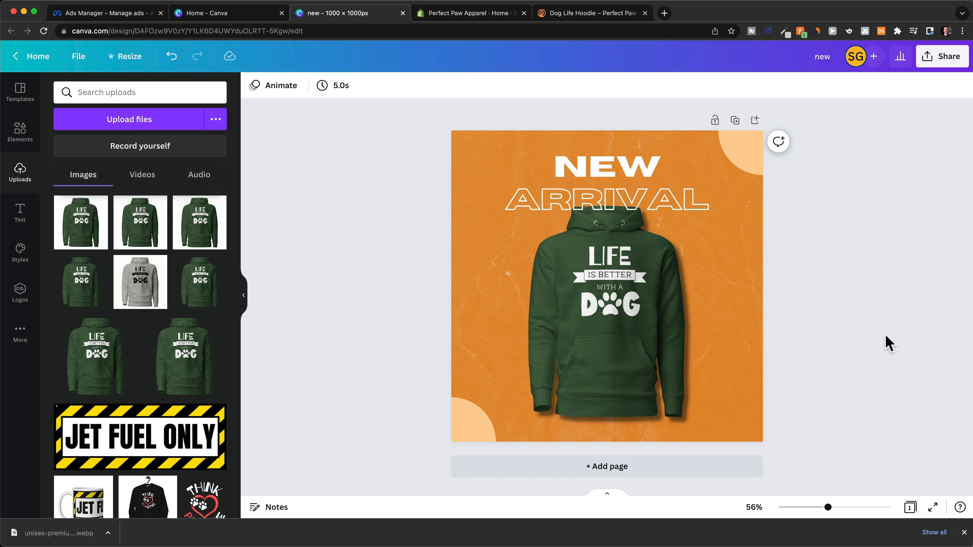
Step: Replace the "NEW" headline with "50% OFF" and move it up, away from the outlined text
{"action": "double_click", "coordinate": [611, 169]}
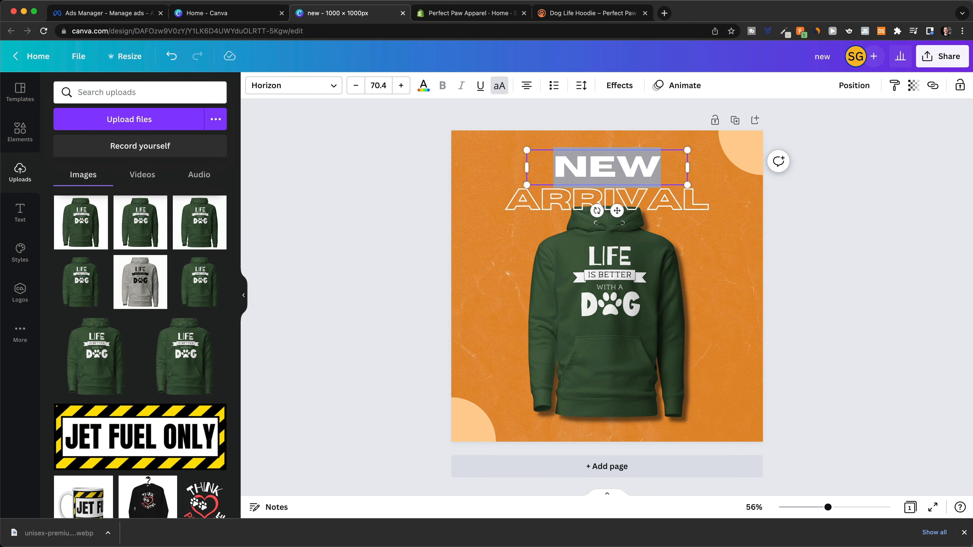
{"action": "type", "text": "50"}
{"action": "type", "text": "% OFF"}
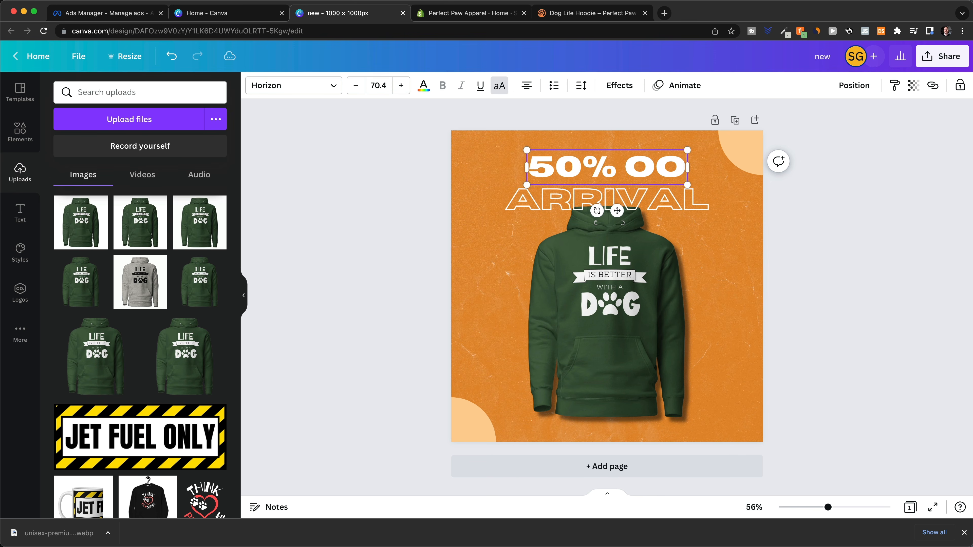
{"action": "key", "text": "BackSpace"}
{"action": "key", "text": "BackSpace"}
{"action": "type", "text": "FF"}
{"action": "left_click", "coordinate": [843, 230]}
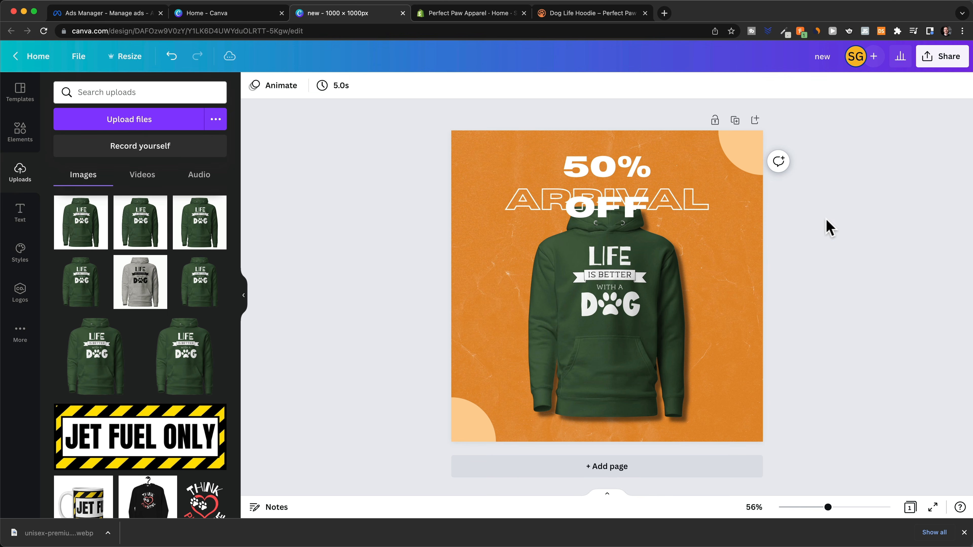
{"action": "left_click_drag", "start_coordinate": [605, 166], "coordinate": [564, 141]}
Step: Replace the outlined "ARRIVAL" text with "TODAY ONLY" and widen its text box to fit on one line
{"action": "left_click", "coordinate": [628, 199]}
{"action": "double_click", "coordinate": [620, 200]}
{"action": "key", "text": "BackSpace"}
{"action": "type", "text": "TODAY ONLY"}
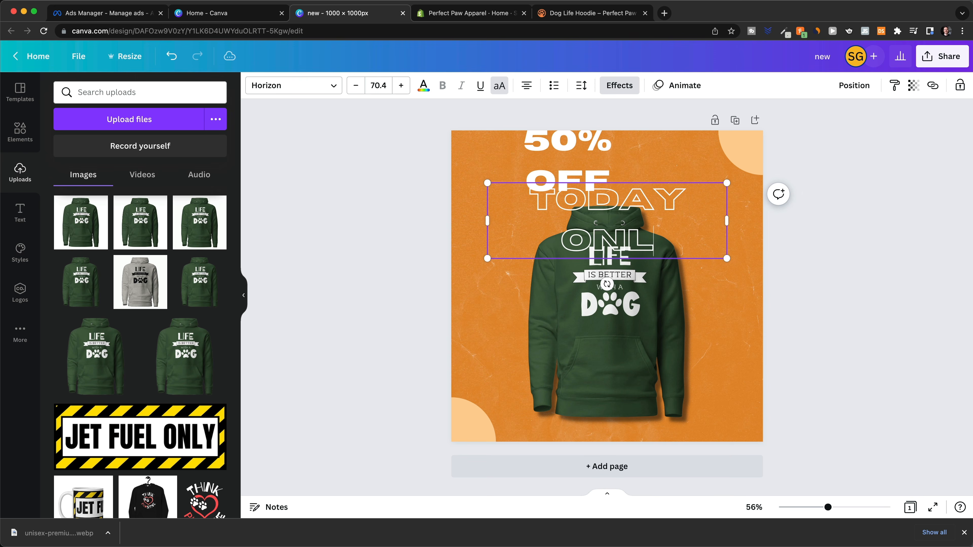
{"action": "left_click_drag", "start_coordinate": [726, 219], "coordinate": [751, 212]}
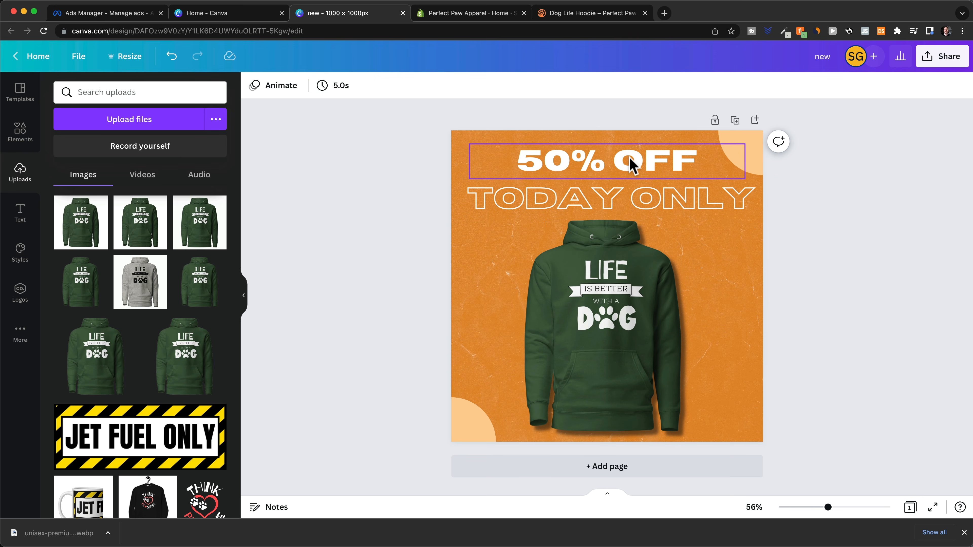
Step: Apply the Background text effect to the "50% OFF" headline
{"action": "left_click", "coordinate": [613, 149]}
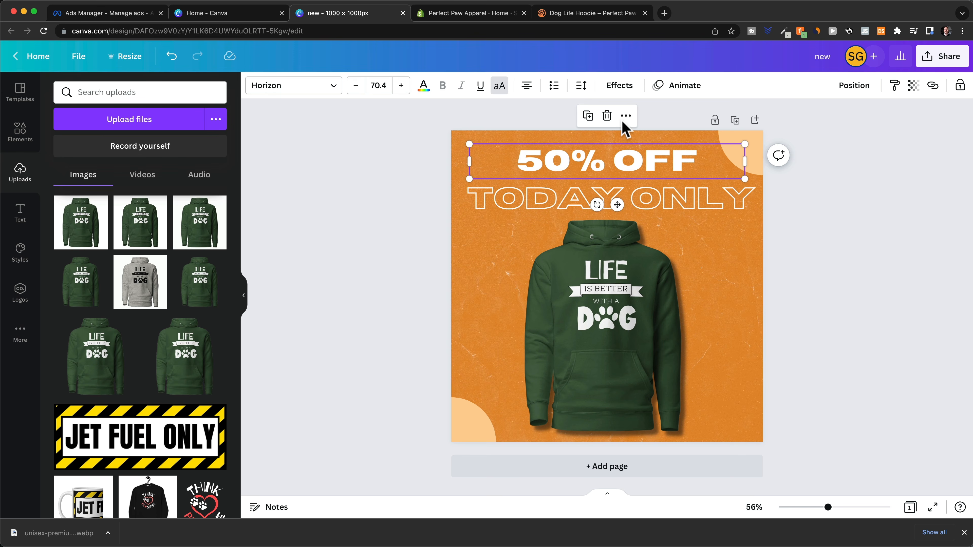
{"action": "left_click", "coordinate": [618, 88]}
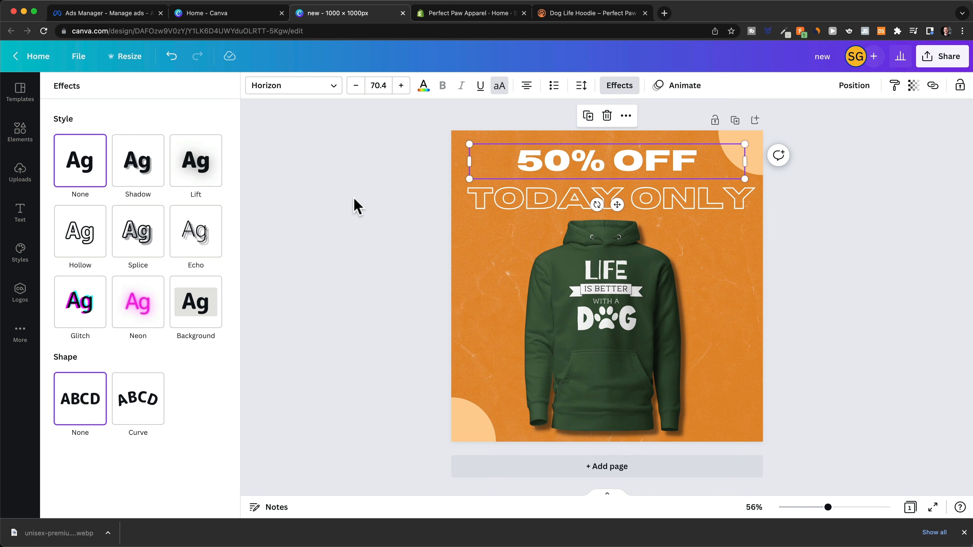
{"action": "left_click", "coordinate": [205, 308]}
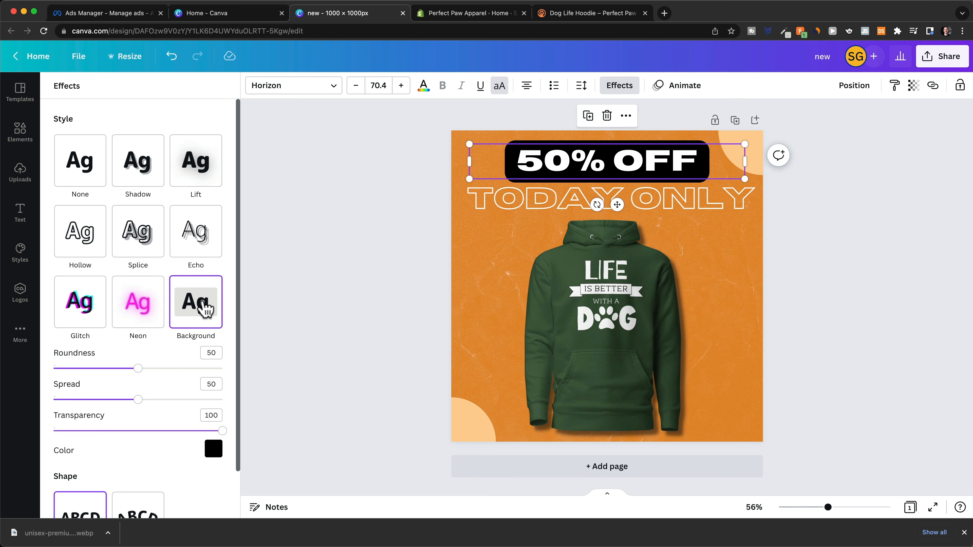
Step: Recolor the background behind the "50% OFF" headline with the dark green sampled from the hoodie
{"action": "left_click", "coordinate": [213, 449]}
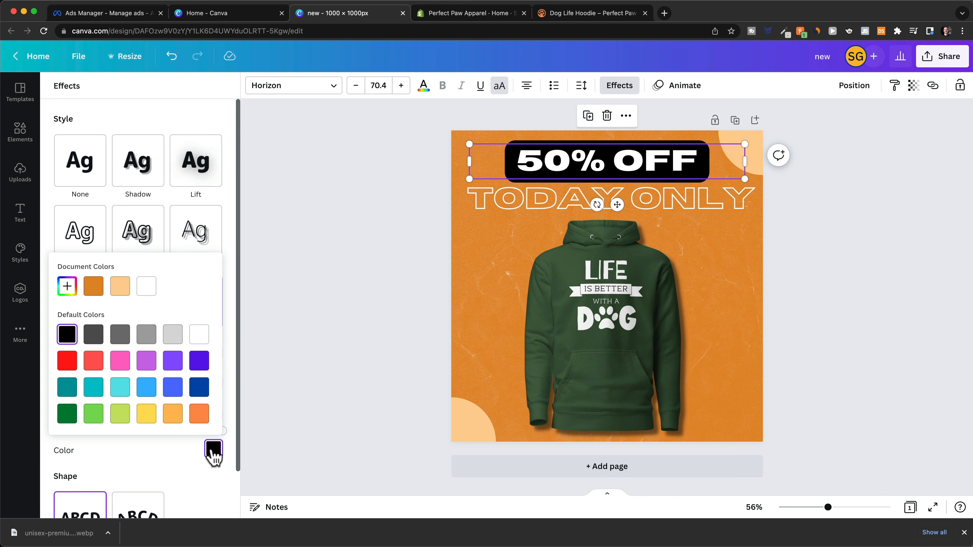
{"action": "left_click", "coordinate": [67, 286]}
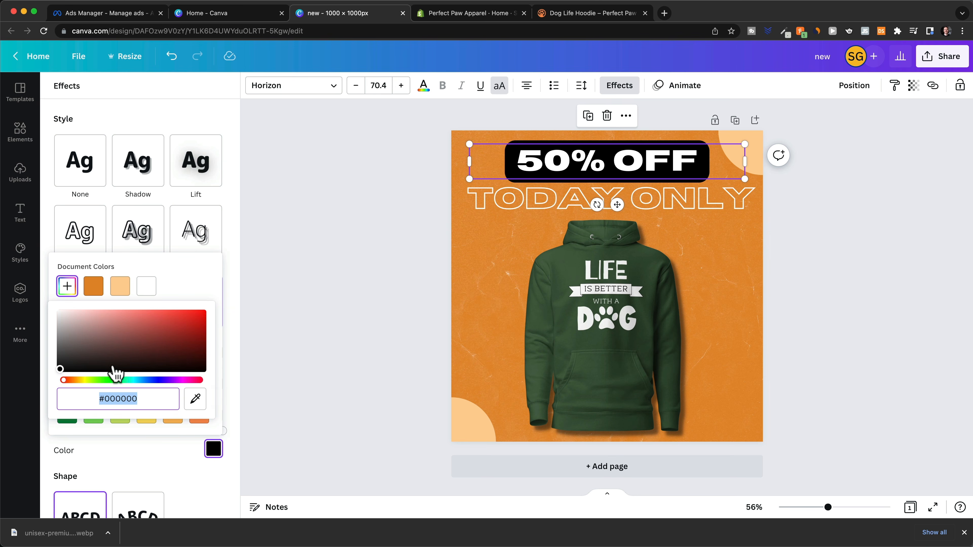
{"action": "left_click", "coordinate": [195, 398]}
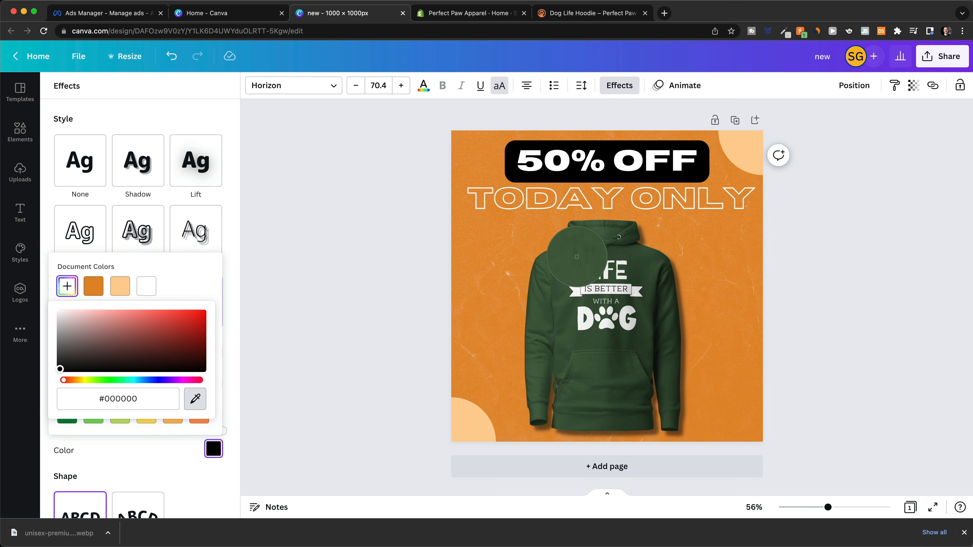
{"action": "left_click", "coordinate": [590, 268]}
{"action": "left_click", "coordinate": [819, 245]}
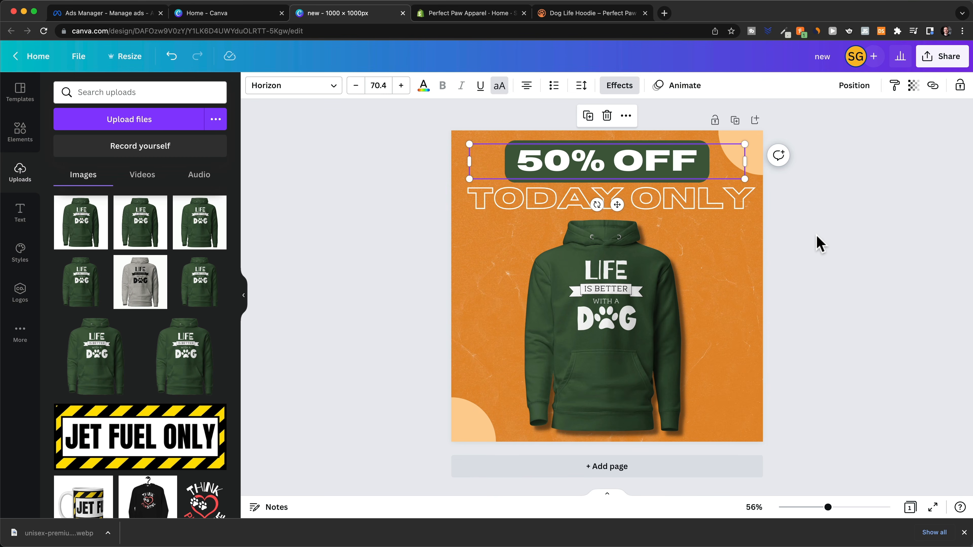
{"action": "left_click", "coordinate": [816, 244]}
Step: Move the "TODAY ONLY" text slightly down and replace its Hollow effect with the Shadow effect
{"action": "left_click_drag", "start_coordinate": [605, 198], "coordinate": [605, 202]}
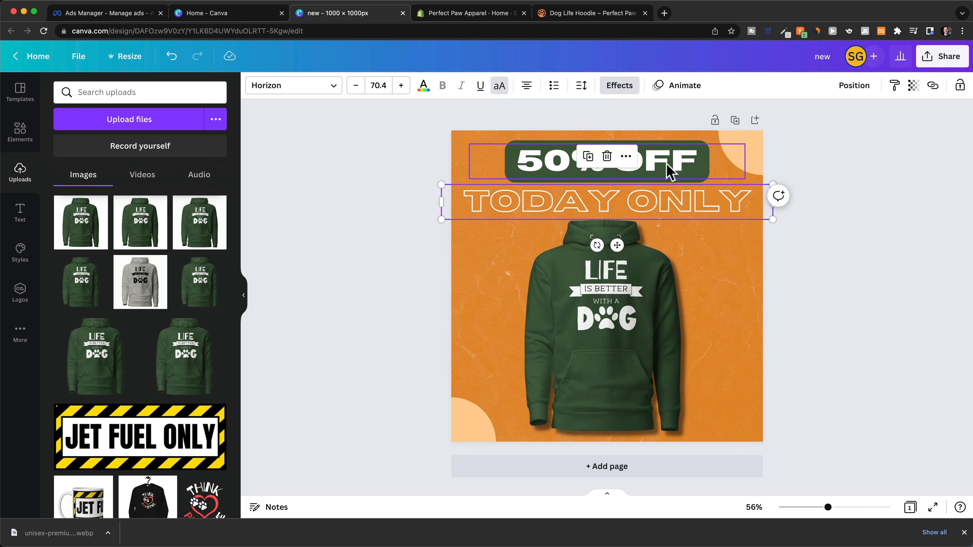
{"action": "left_click", "coordinate": [618, 87]}
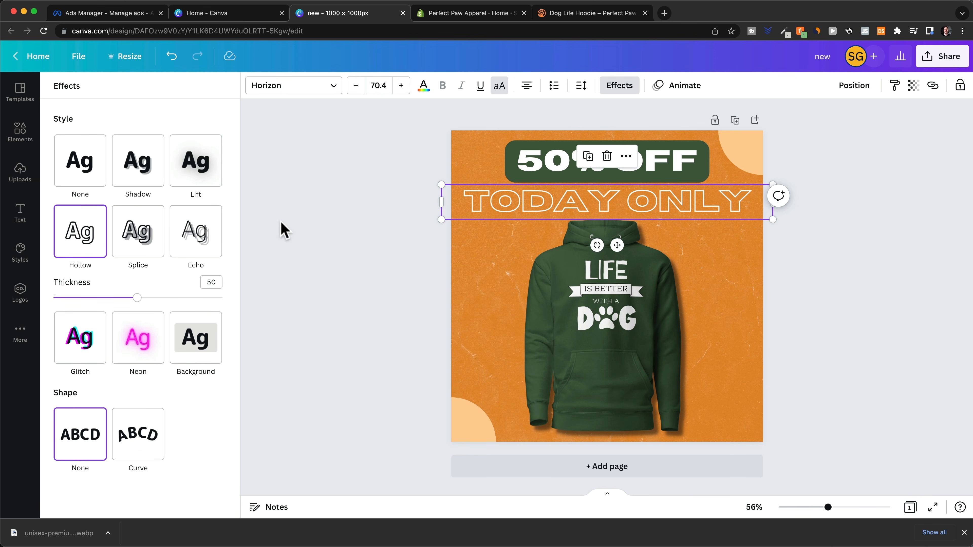
{"action": "left_click", "coordinate": [76, 171]}
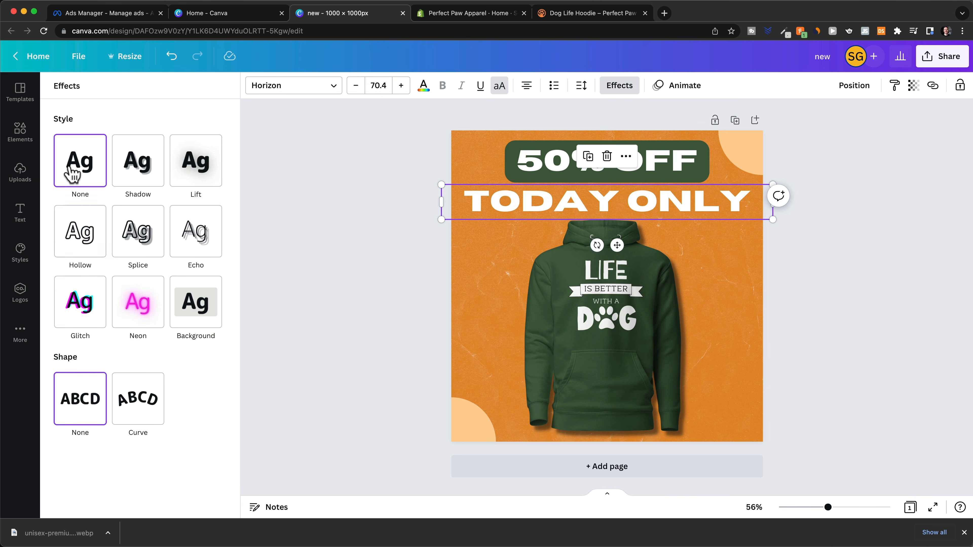
{"action": "left_click", "coordinate": [134, 168]}
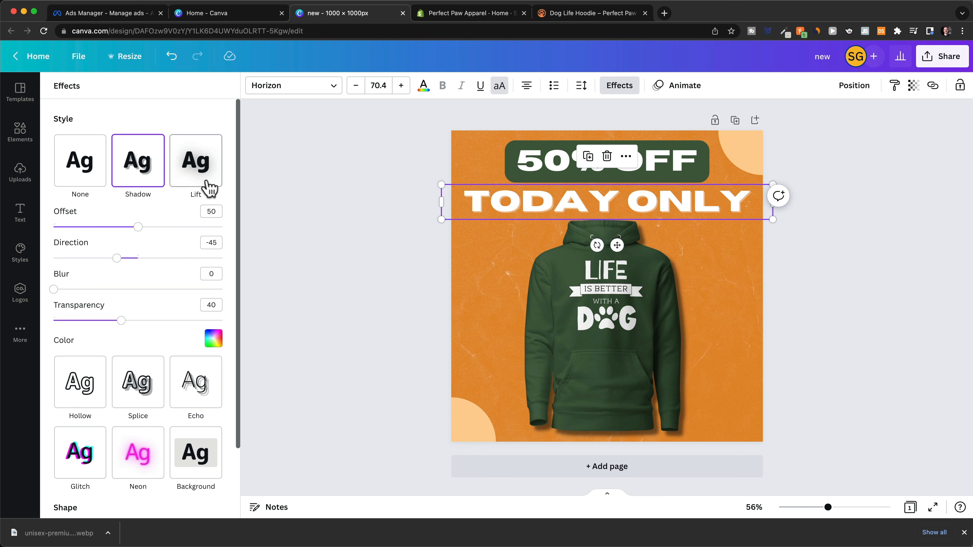
{"action": "left_click", "coordinate": [17, 163]}
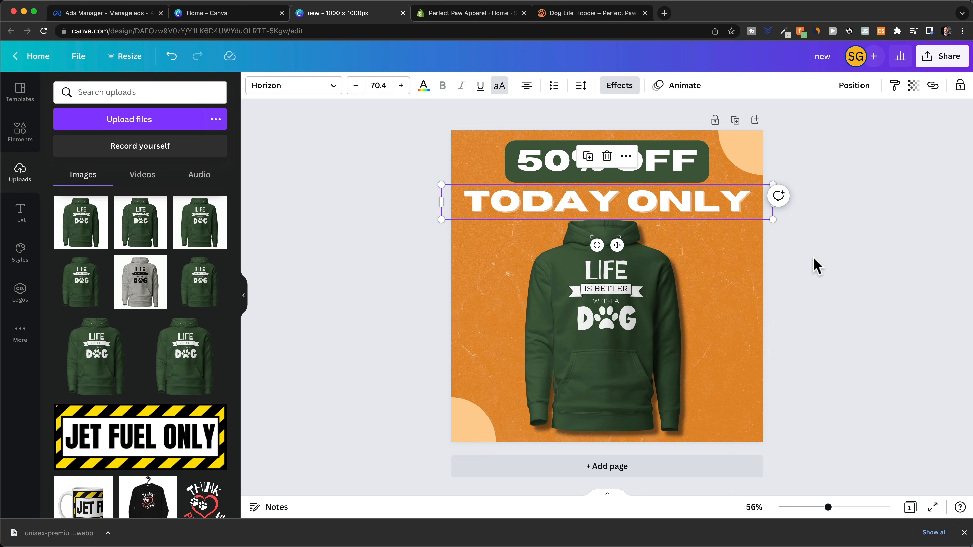
{"action": "left_click", "coordinate": [815, 259]}
Step: Download the finished ad design as a PNG at 1,000 × 1,000 px
{"action": "left_click", "coordinate": [964, 533]}
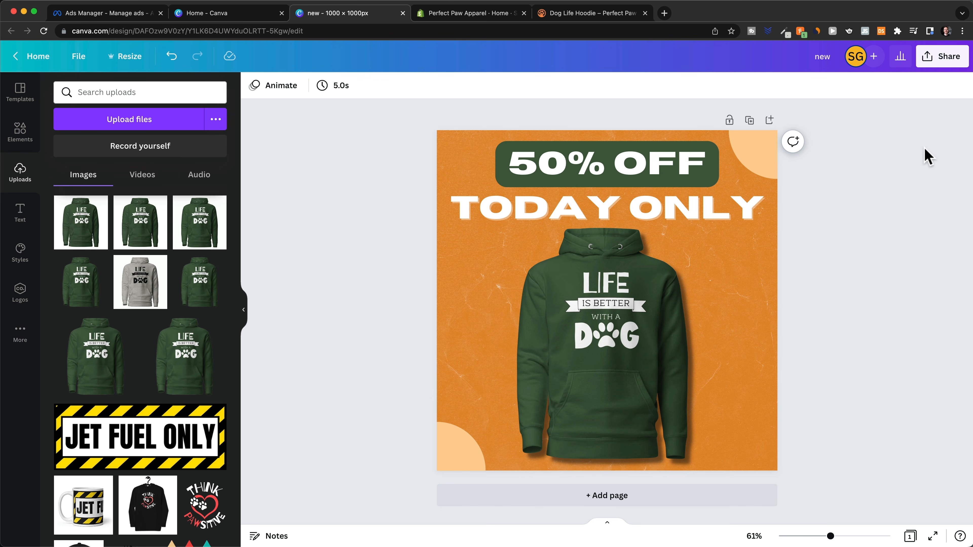
{"action": "left_click", "coordinate": [946, 63]}
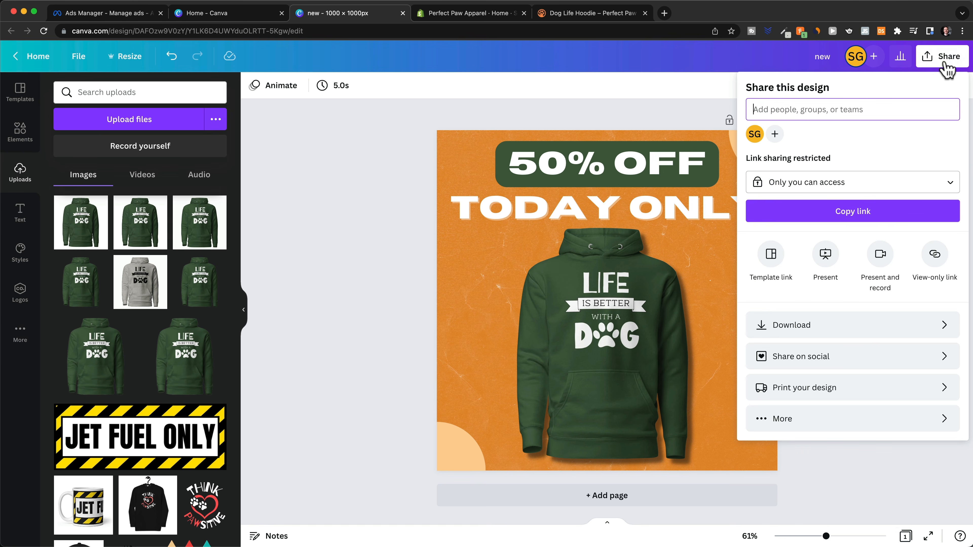
{"action": "left_click", "coordinate": [818, 325]}
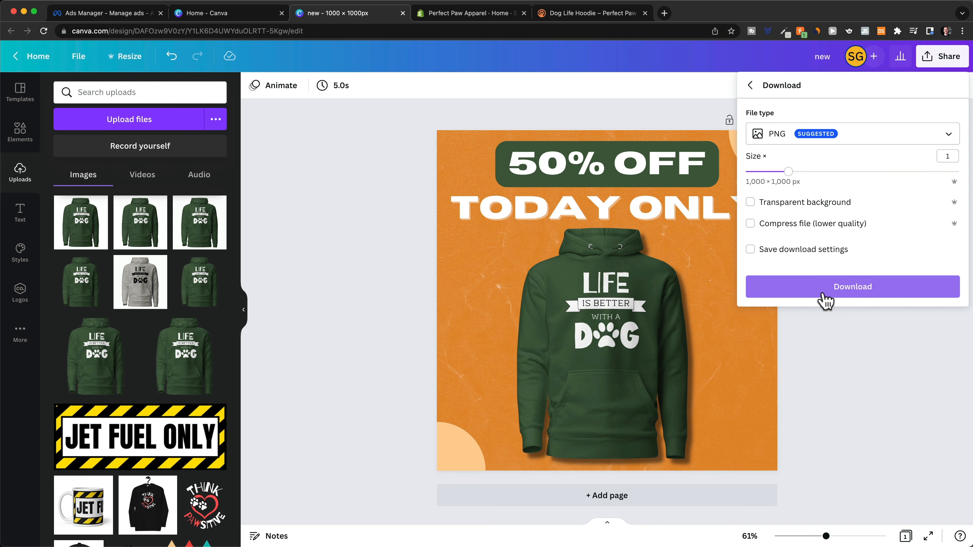
{"action": "left_click", "coordinate": [828, 295]}
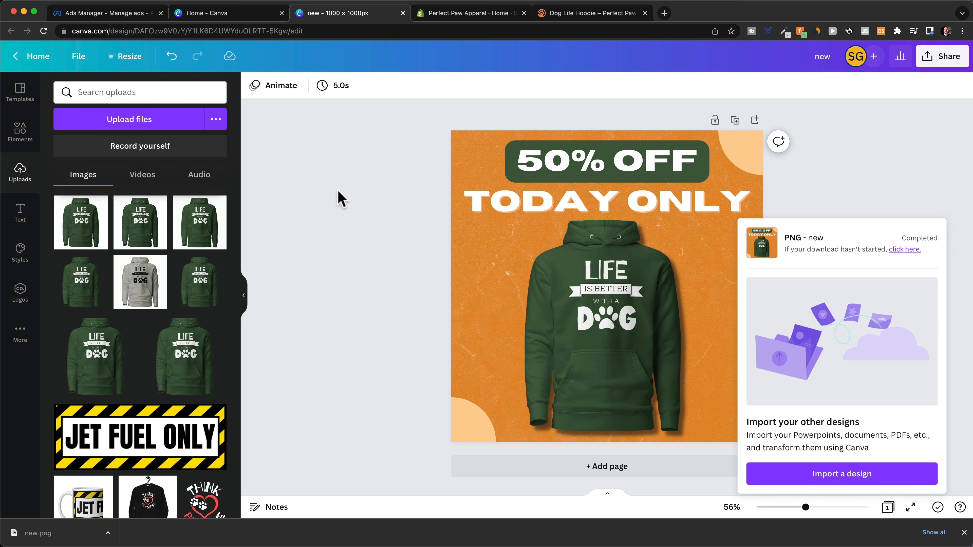
Step: Switch to Ads Manager and upload new.png as the image for Ad 1's creative
{"action": "left_click", "coordinate": [119, 17]}
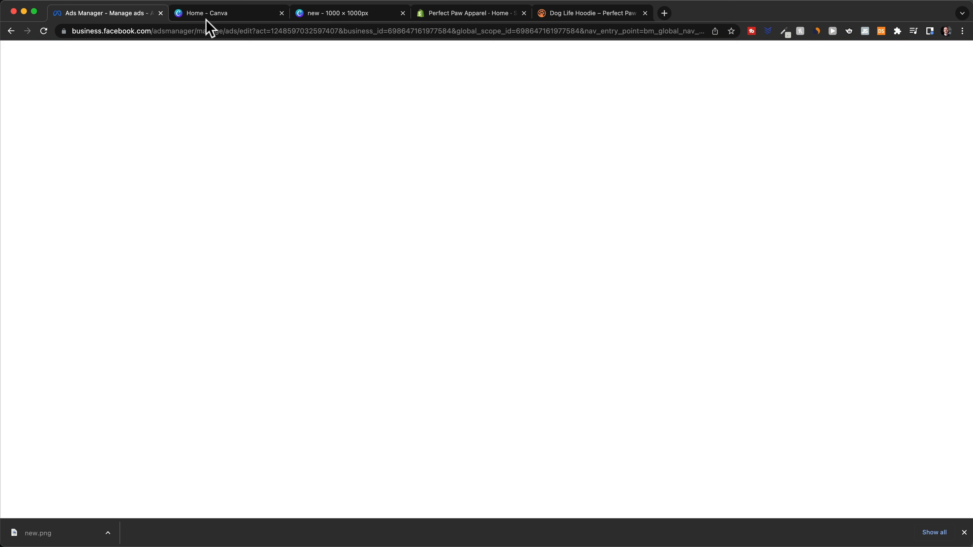
{"action": "scroll", "coordinate": [674, 291], "scroll_direction": "down", "scroll_amount": 5}
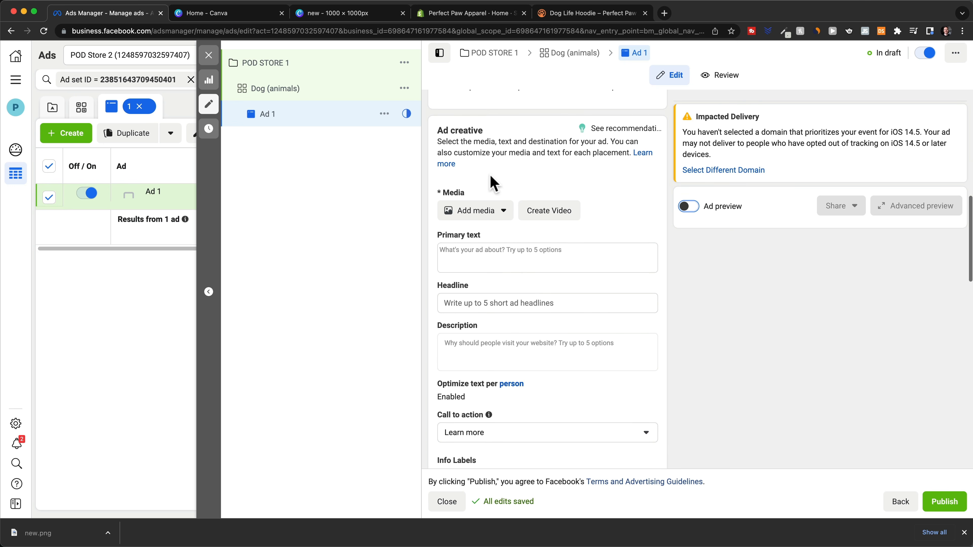
{"action": "left_click", "coordinate": [504, 217]}
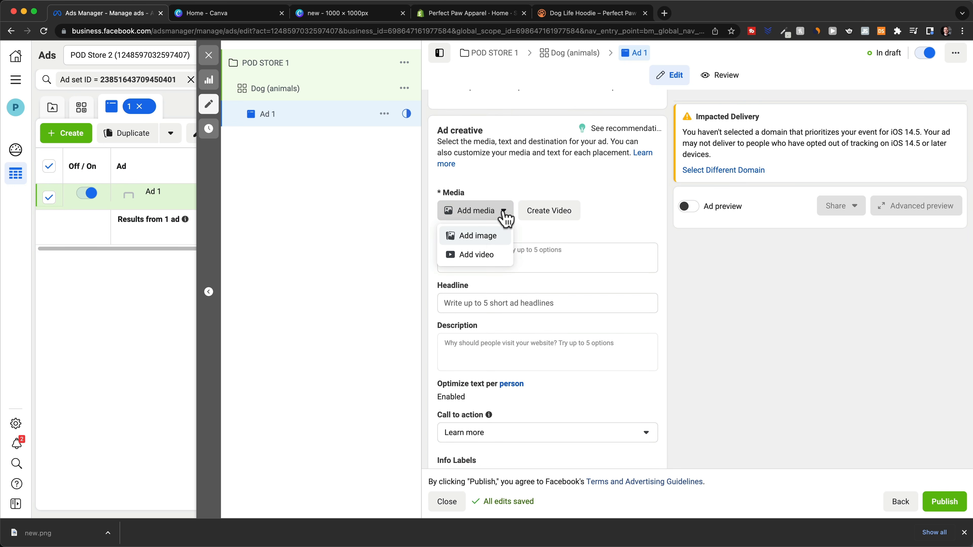
{"action": "left_click", "coordinate": [475, 239]}
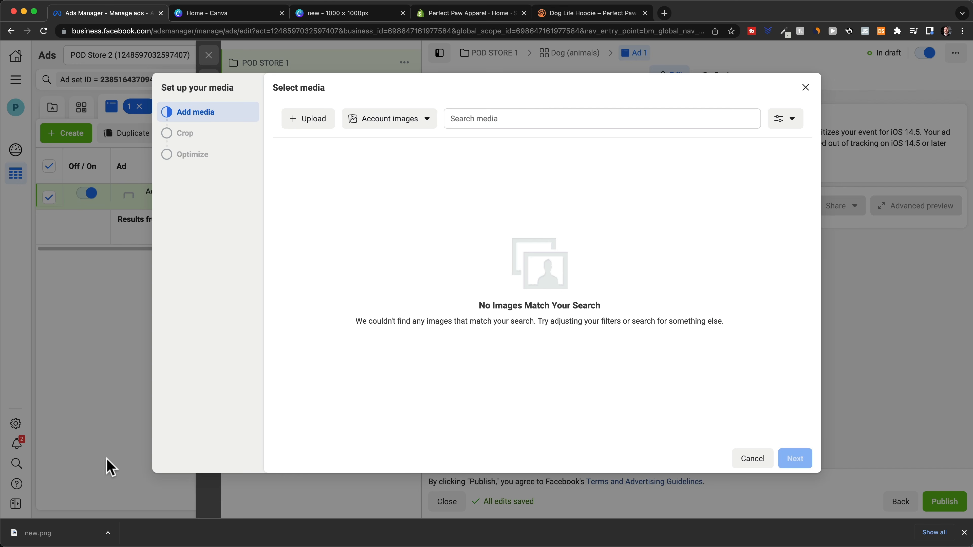
{"action": "left_click_drag", "start_coordinate": [54, 534], "coordinate": [534, 282]}
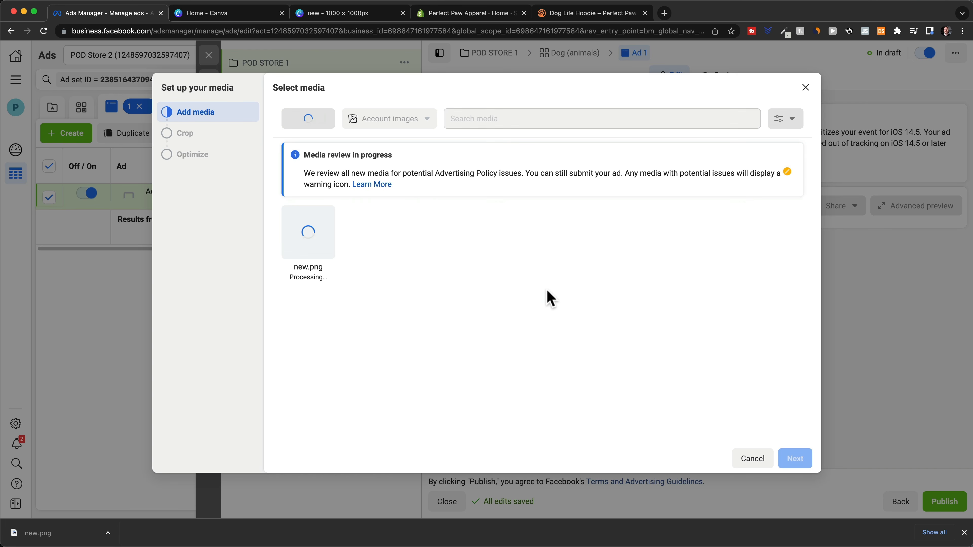
Step: Finish the media setup with the original crop for all placements and enhancements allowed
{"action": "left_click", "coordinate": [788, 458]}
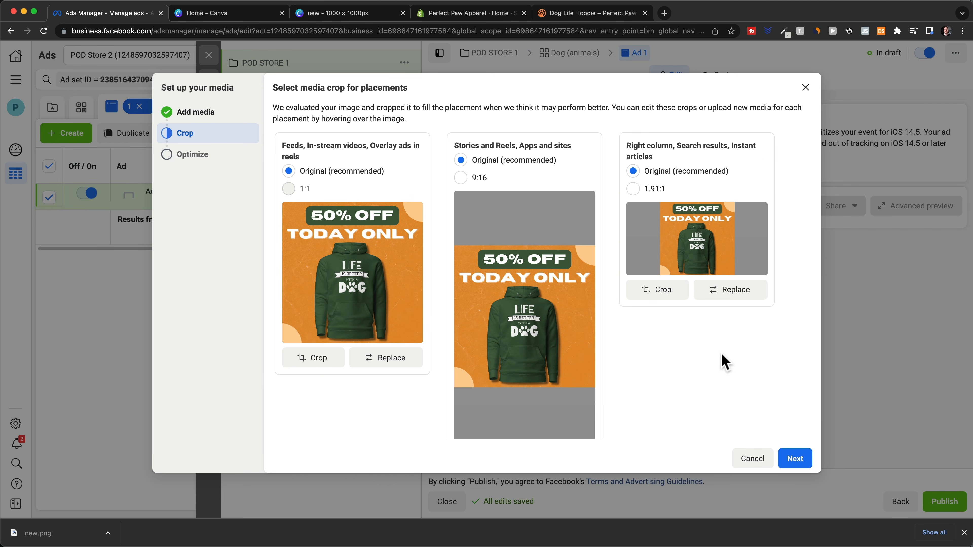
{"action": "left_click", "coordinate": [793, 457]}
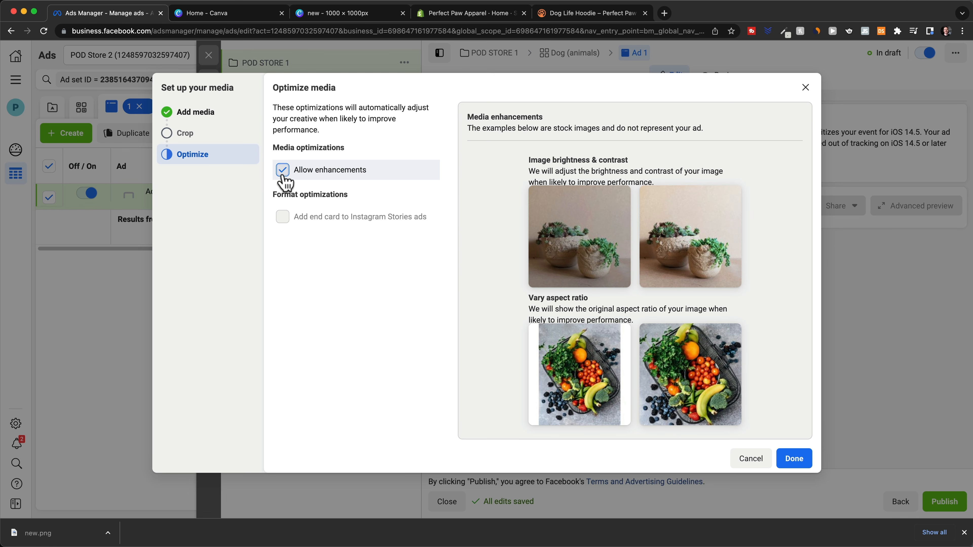
{"action": "left_click", "coordinate": [791, 458]}
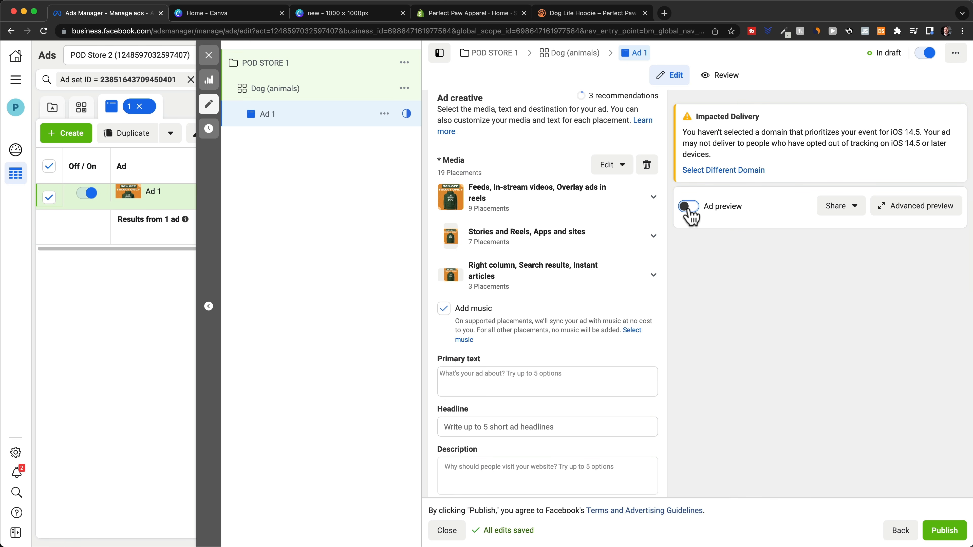
Step: Turn on the ad preview and enter the primary text "🐶 Do you love dogs? 🐾 Share your love of dogs with everyone you meet in this hoodie."
{"action": "left_click", "coordinate": [688, 207]}
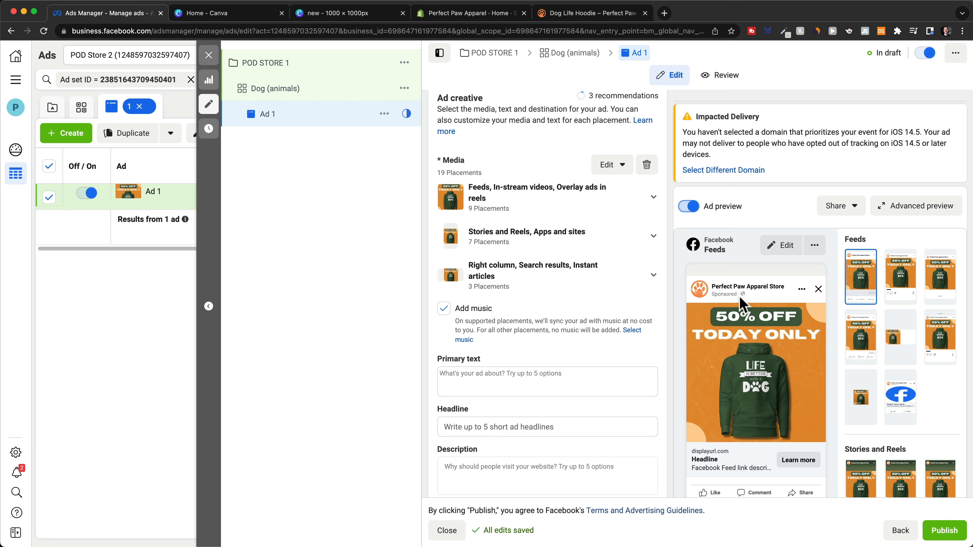
{"action": "scroll", "coordinate": [547, 363], "scroll_direction": "down", "scroll_amount": 5}
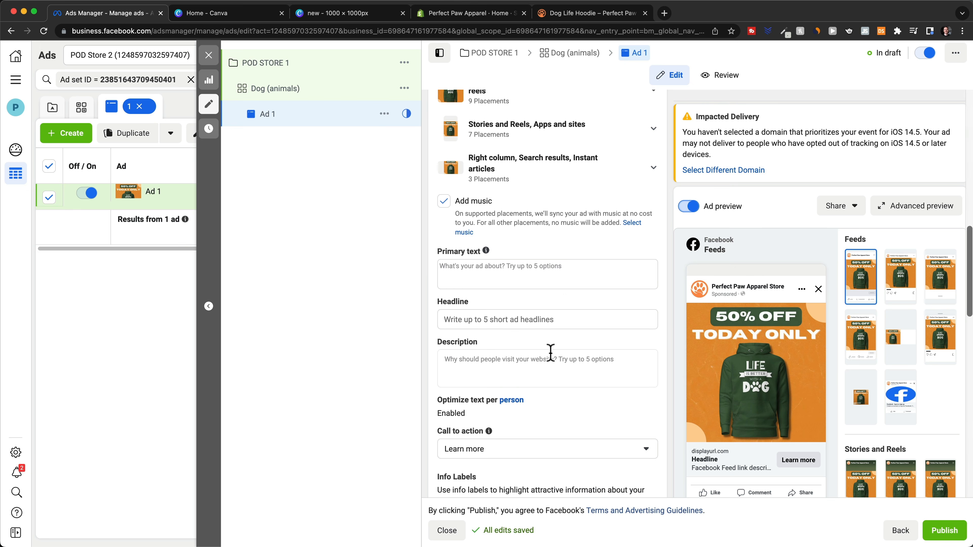
{"action": "left_click", "coordinate": [478, 260]}
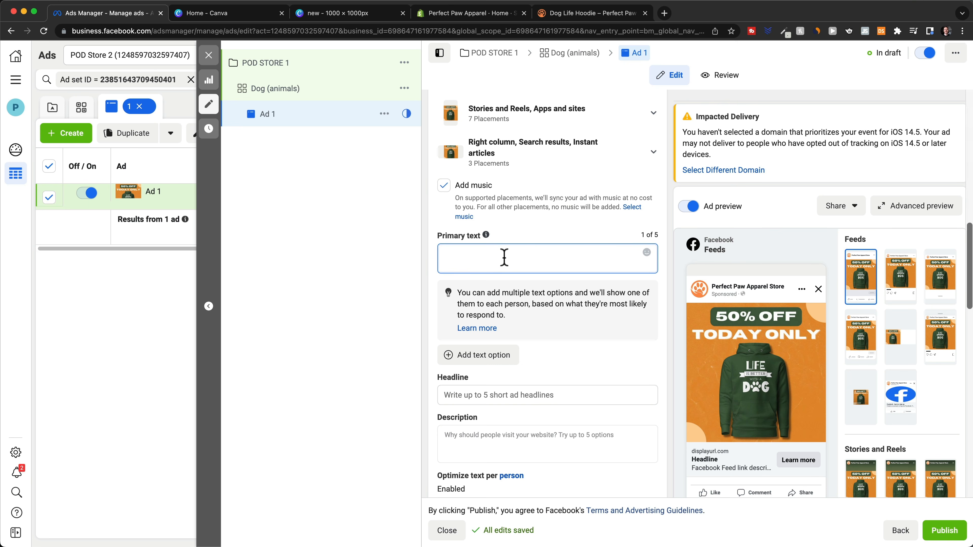
{"action": "type", "text": "🐶 Do you love dogs? 🐾 Share your love of dogs with everyone you meet in this hoodie."}
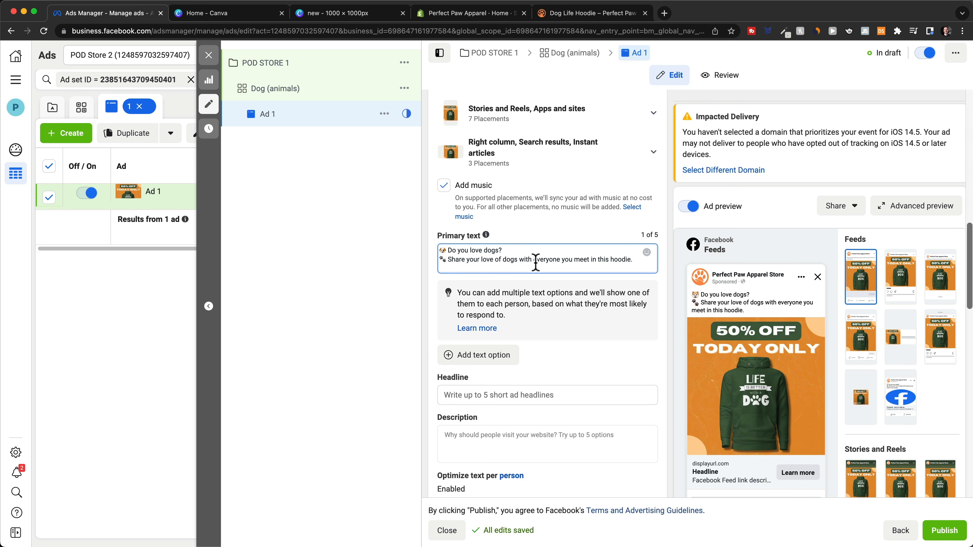
Step: Enter "Perfect Paw Apparel" as the headline of Ad 1
{"action": "scroll", "coordinate": [582, 303], "scroll_direction": "down", "scroll_amount": 3}
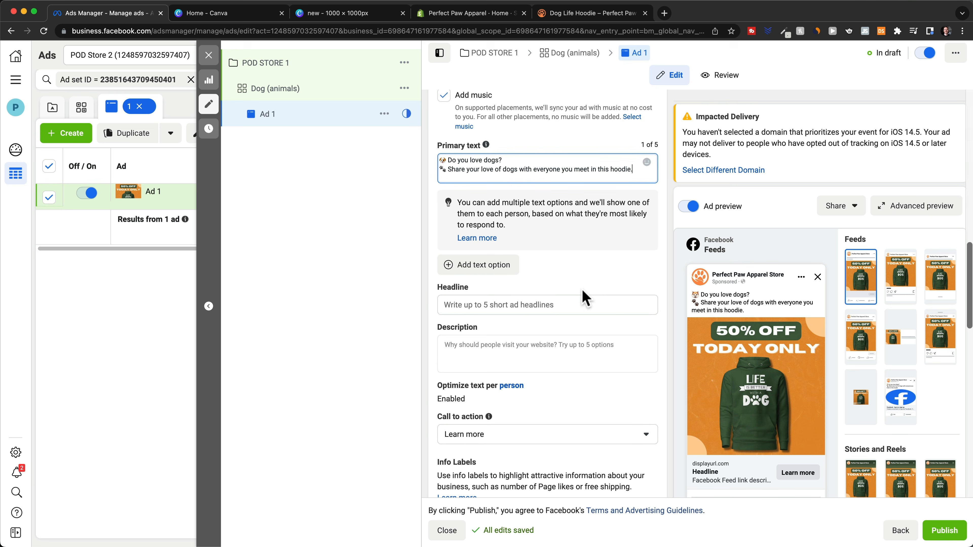
{"action": "left_click", "coordinate": [520, 301]}
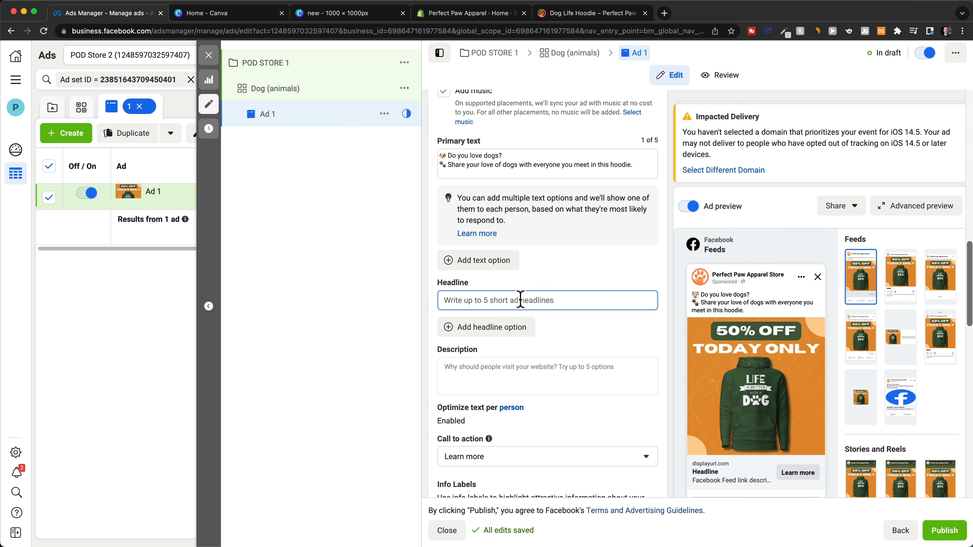
{"action": "type", "text": "Perfe"}
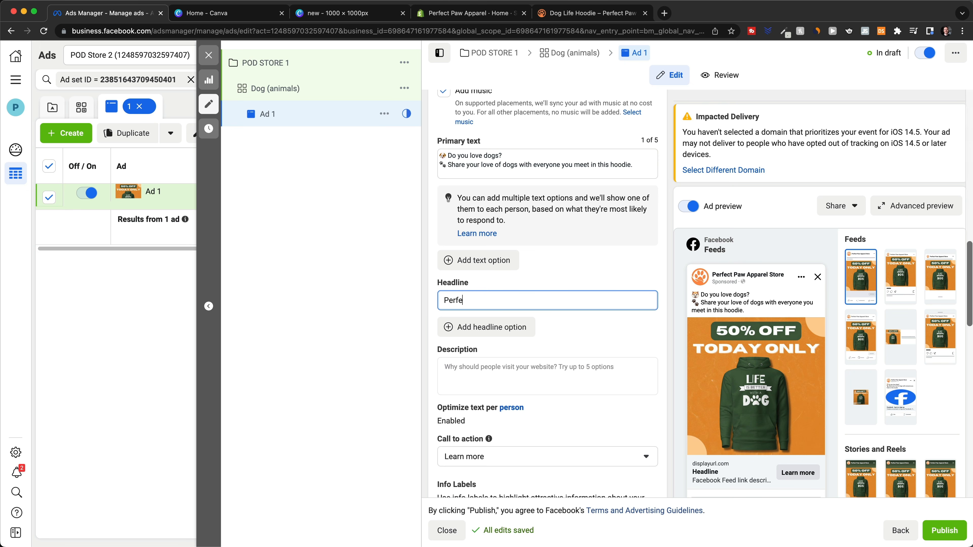
{"action": "type", "text": "ct Paw Apparel"}
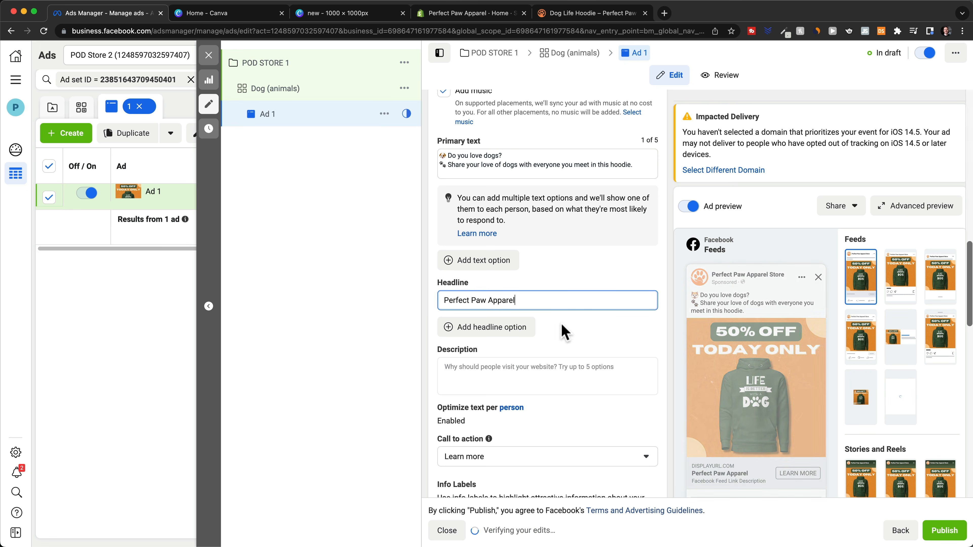
Step: Enter "50% OFF ONLY TODAY" as the ad's description
{"action": "scroll", "coordinate": [555, 276], "scroll_direction": "down", "scroll_amount": 2}
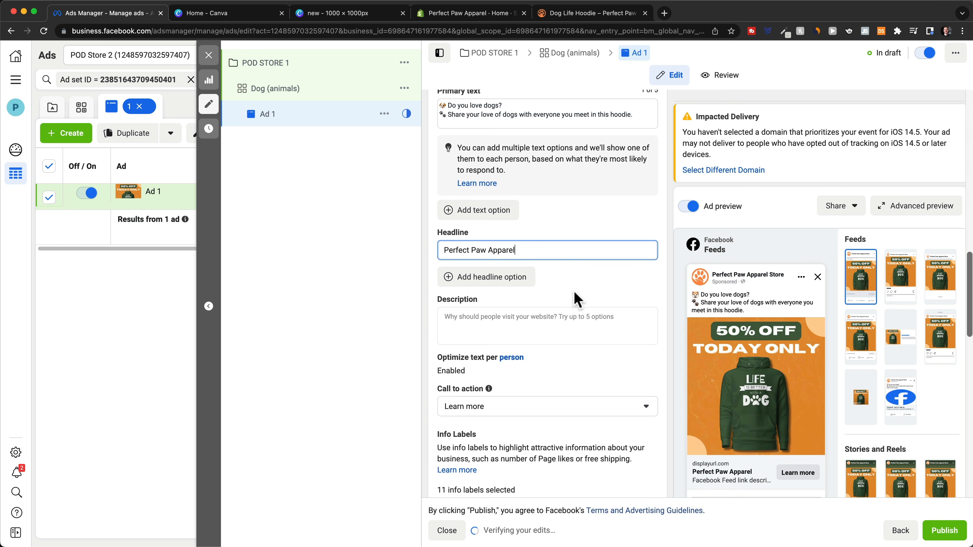
{"action": "left_click", "coordinate": [482, 307]}
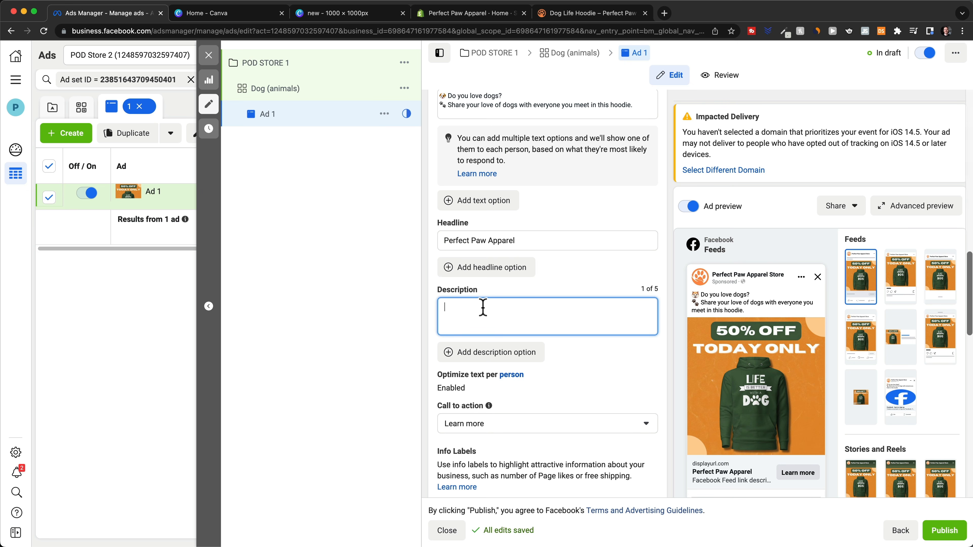
{"action": "type", "text": "50% OFF ONLY TODAY"}
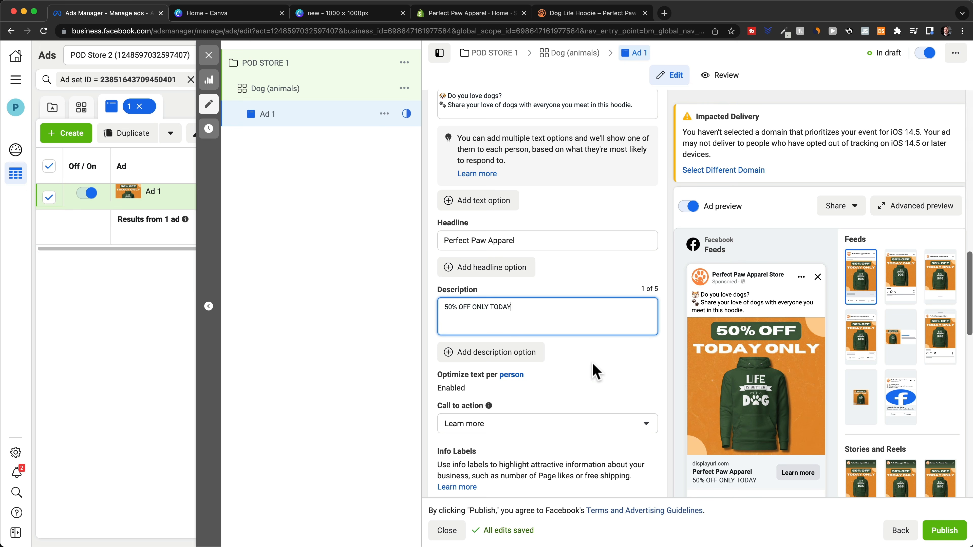
Step: Set the call to action of Ad 1 to Shop now
{"action": "scroll", "coordinate": [662, 270], "scroll_direction": "down", "scroll_amount": 4}
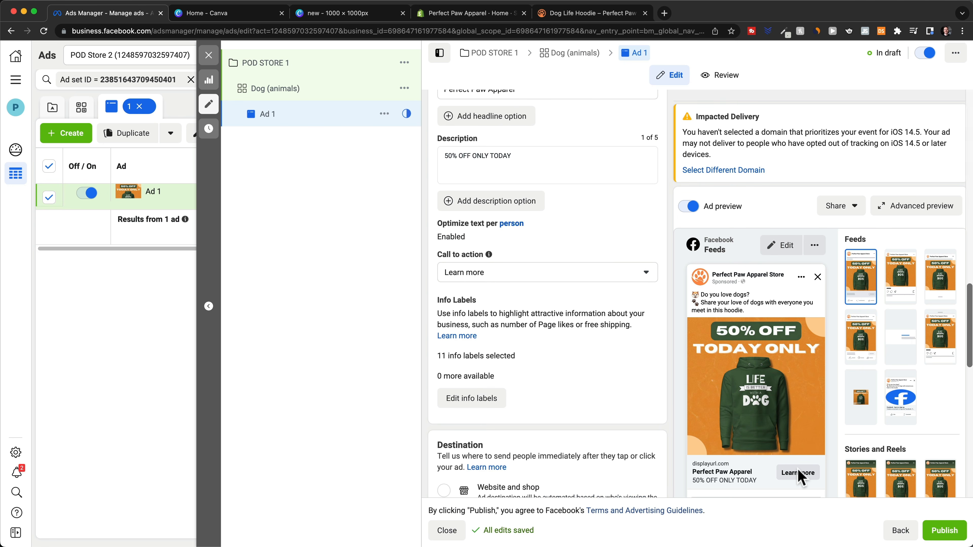
{"action": "left_click", "coordinate": [647, 278]}
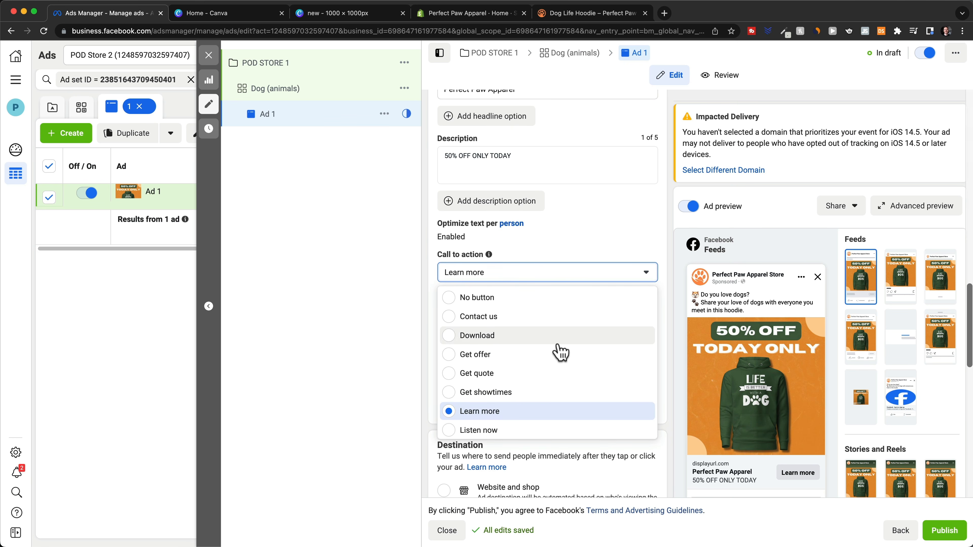
{"action": "scroll", "coordinate": [544, 355], "scroll_direction": "down", "scroll_amount": 5}
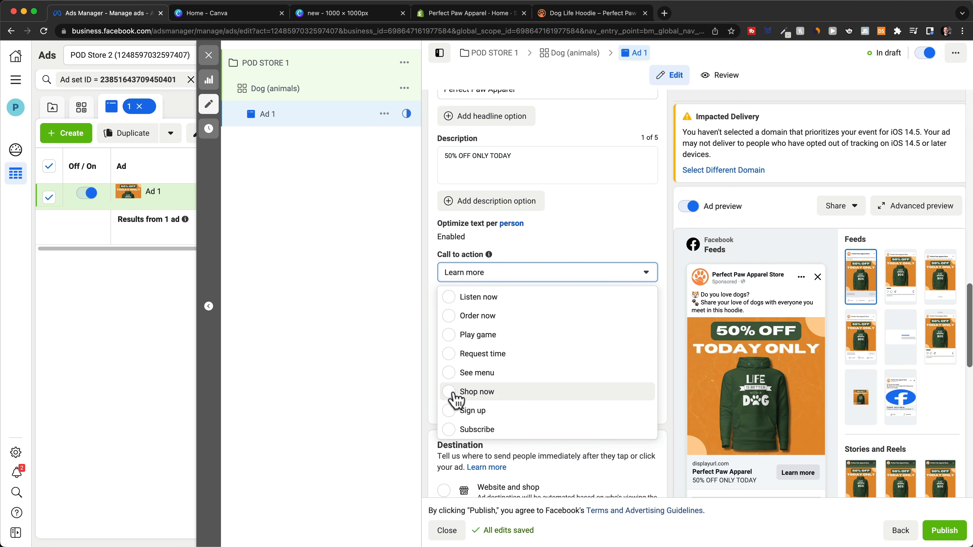
{"action": "left_click", "coordinate": [456, 394]}
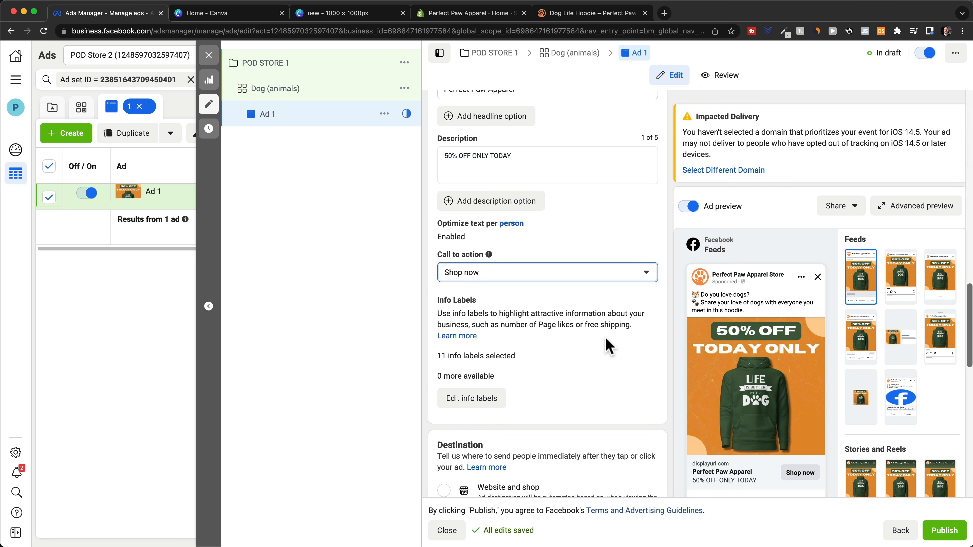
Step: Switch to the Shopify admin and copy the Dog Life Hoodie's product URL from its search engine listing
{"action": "scroll", "coordinate": [653, 337], "scroll_direction": "down", "scroll_amount": 8}
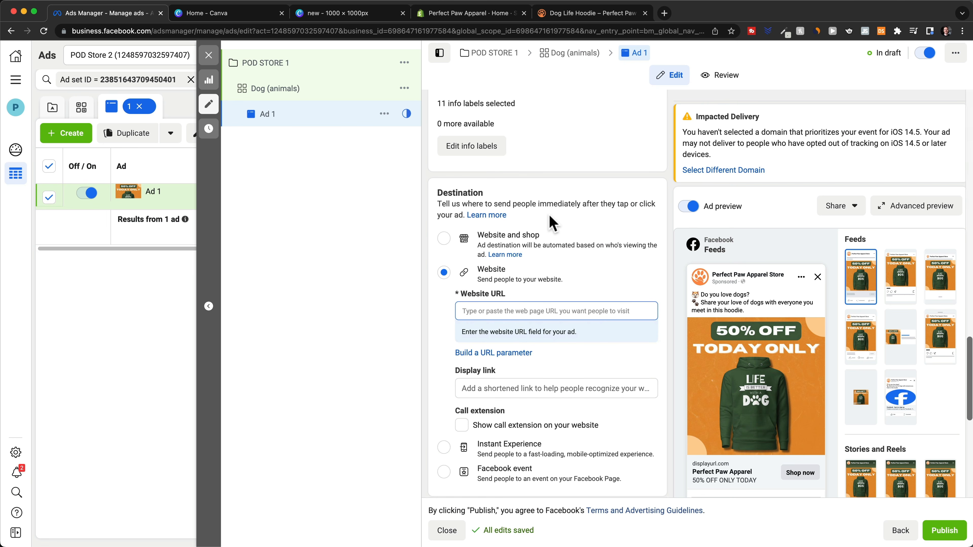
{"action": "scroll", "coordinate": [552, 237], "scroll_direction": "down", "scroll_amount": 2}
{"action": "left_click", "coordinate": [493, 283]}
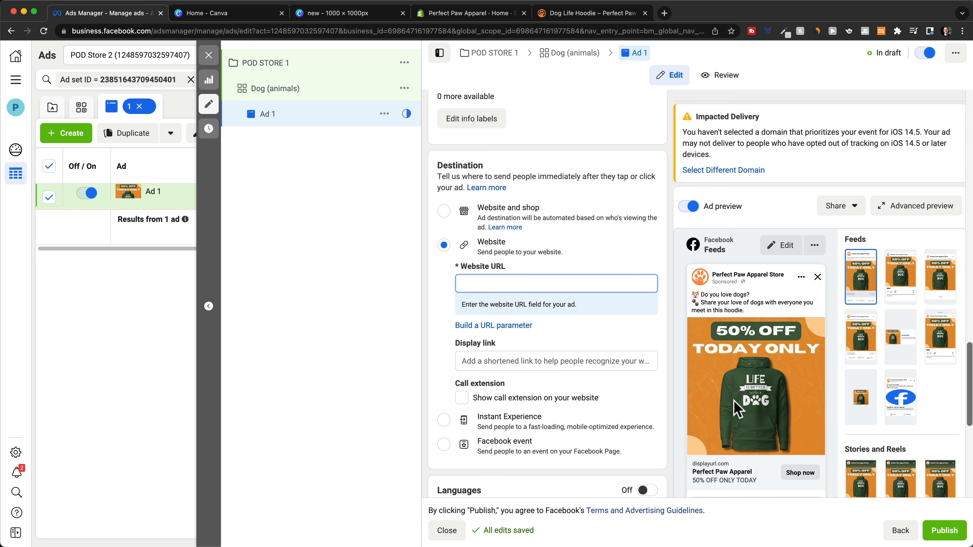
{"action": "left_click", "coordinate": [677, 263]}
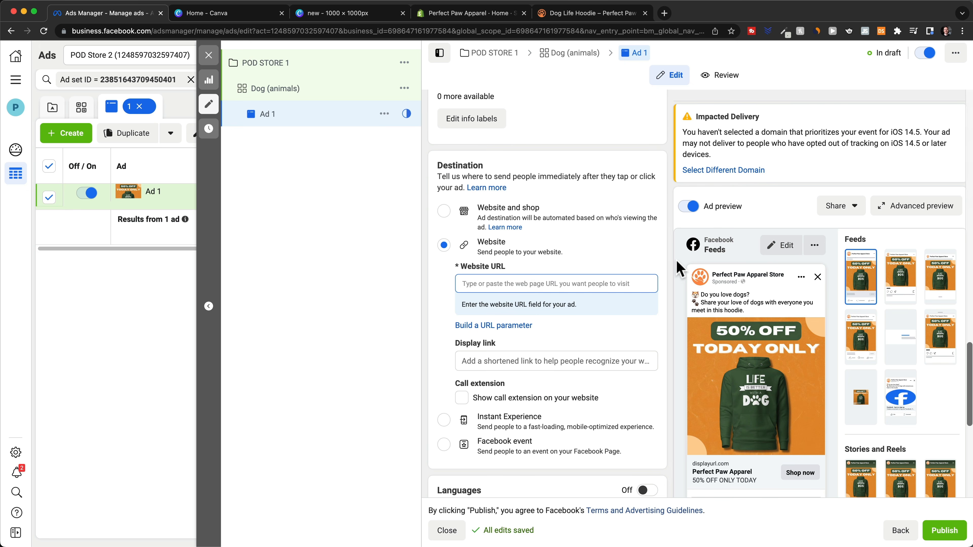
{"action": "left_click", "coordinate": [475, 13]}
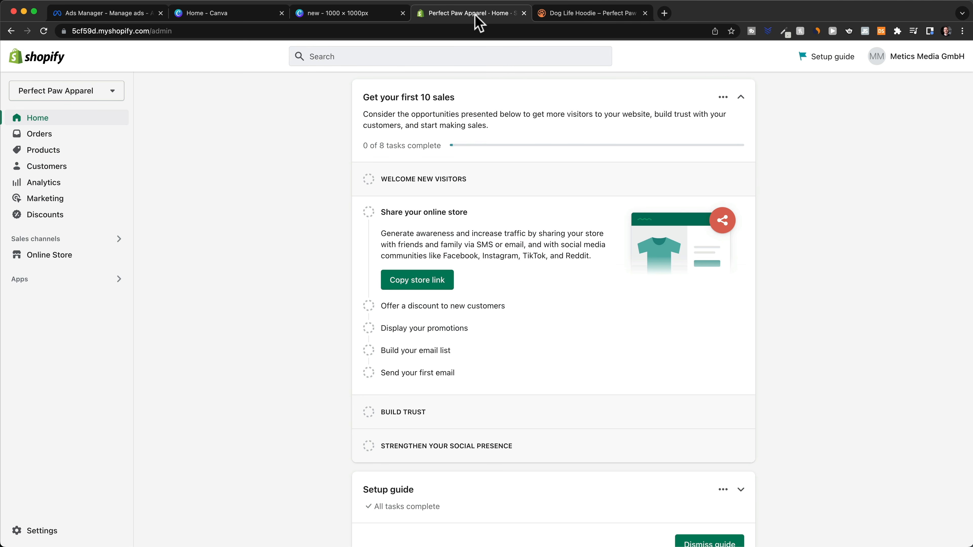
{"action": "left_click", "coordinate": [65, 151]}
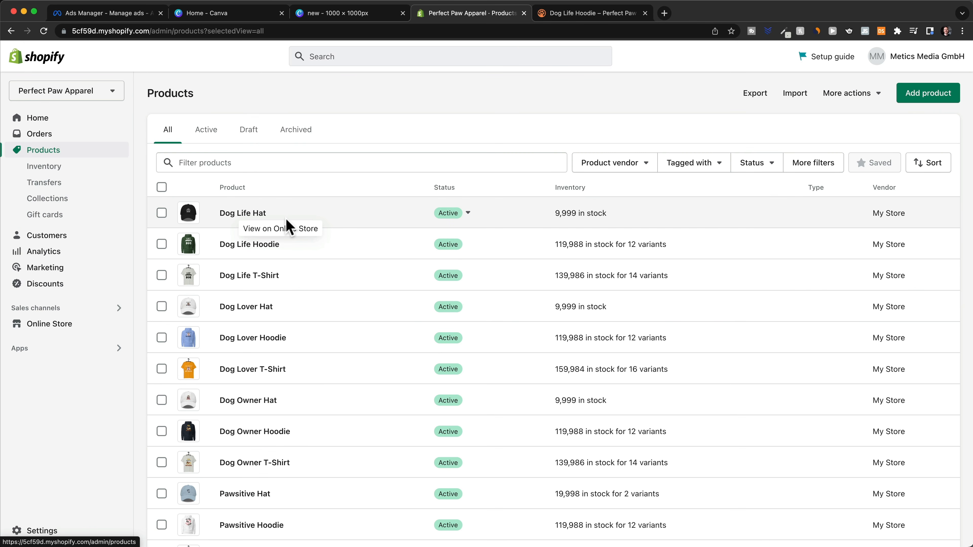
{"action": "left_click", "coordinate": [250, 245]}
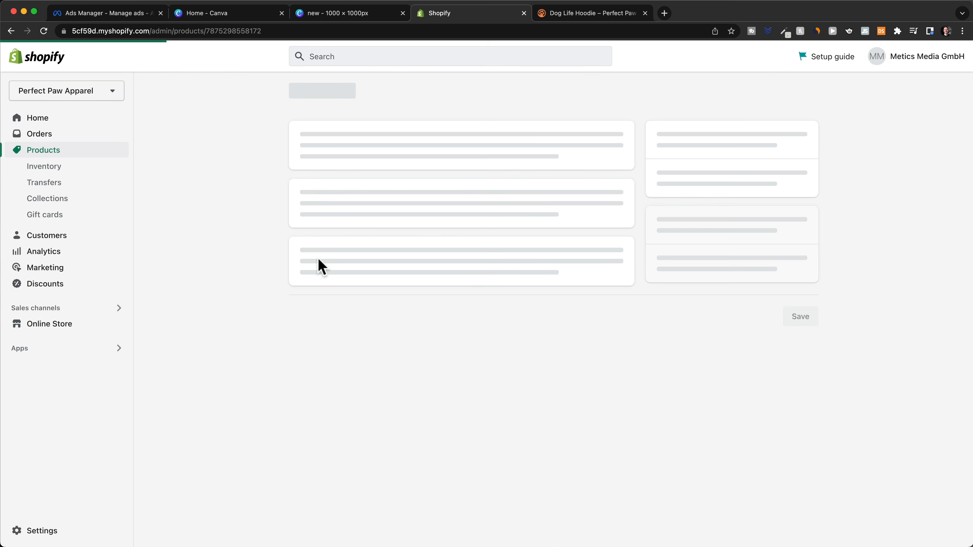
{"action": "scroll", "coordinate": [254, 272], "scroll_direction": "down", "scroll_amount": 20}
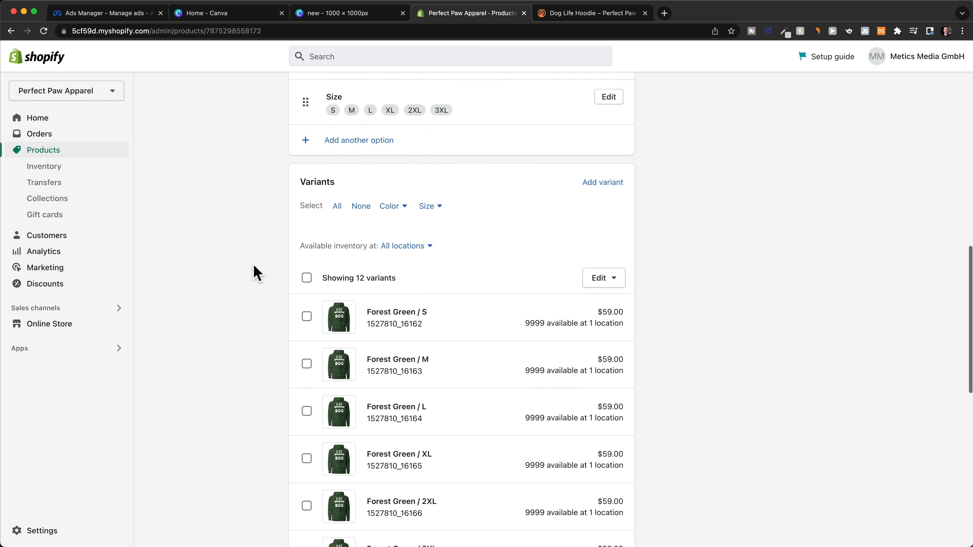
{"action": "scroll", "coordinate": [256, 272], "scroll_direction": "down", "scroll_amount": 4}
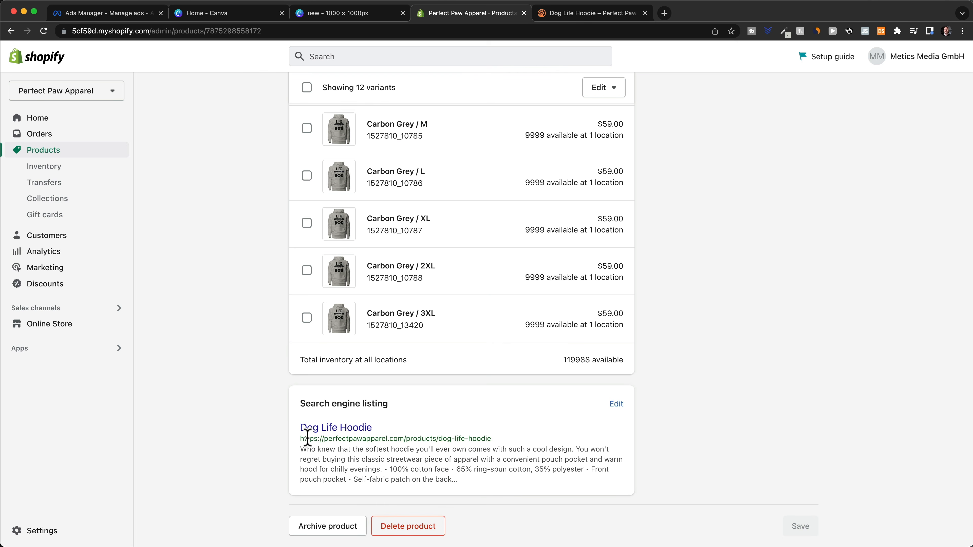
{"action": "left_click_drag", "start_coordinate": [302, 438], "coordinate": [510, 440]}
{"action": "key", "text": "super+c"}
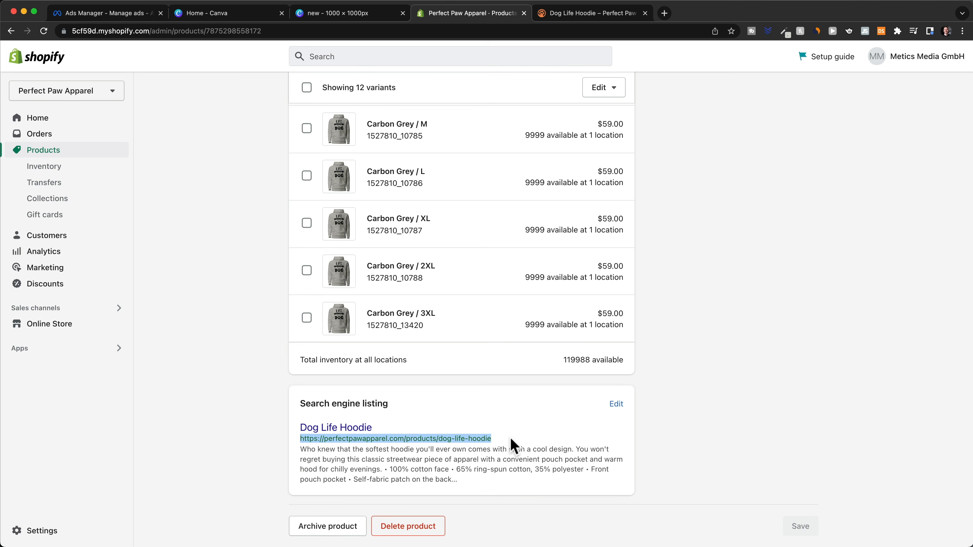
{"action": "left_click", "coordinate": [139, 13]}
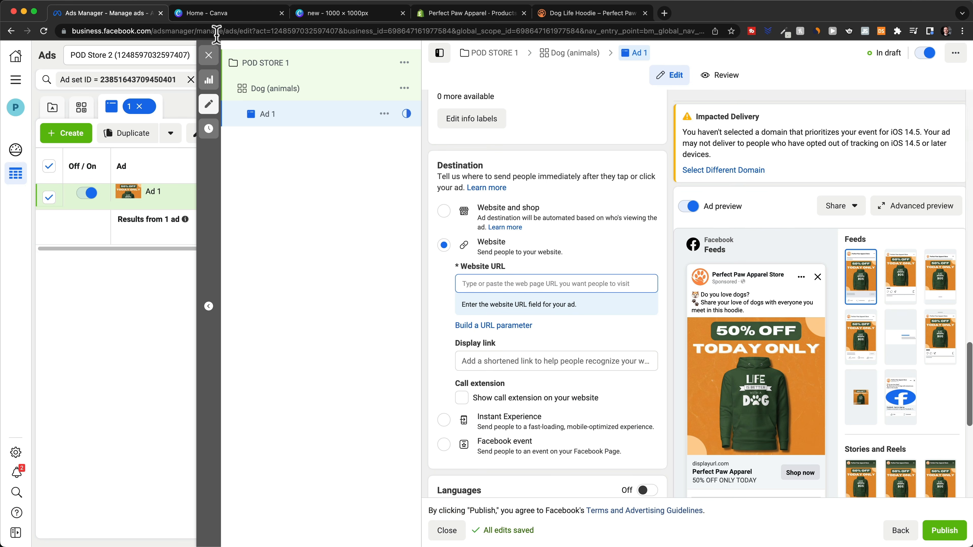
{"action": "left_click", "coordinate": [497, 282]}
{"action": "key", "text": "super+v"}
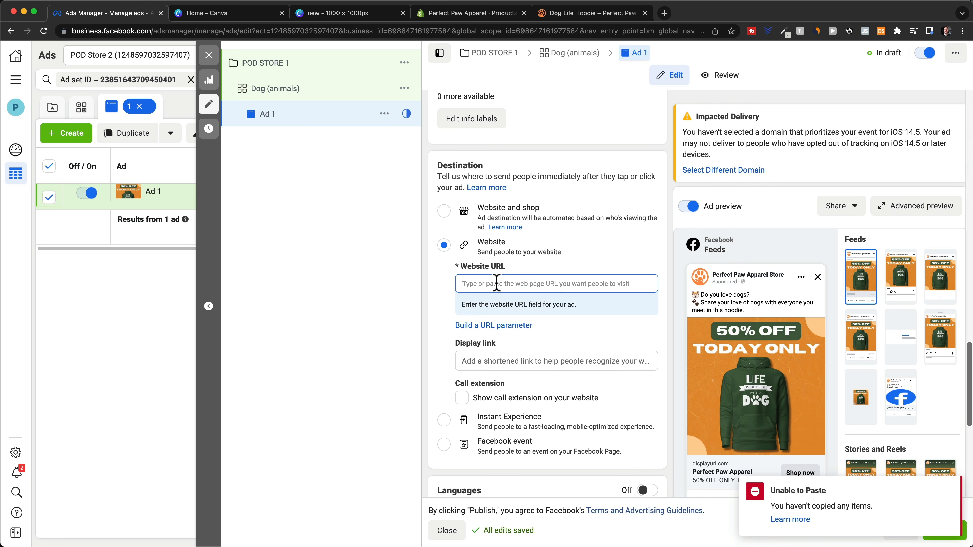
{"action": "key", "text": "super+v"}
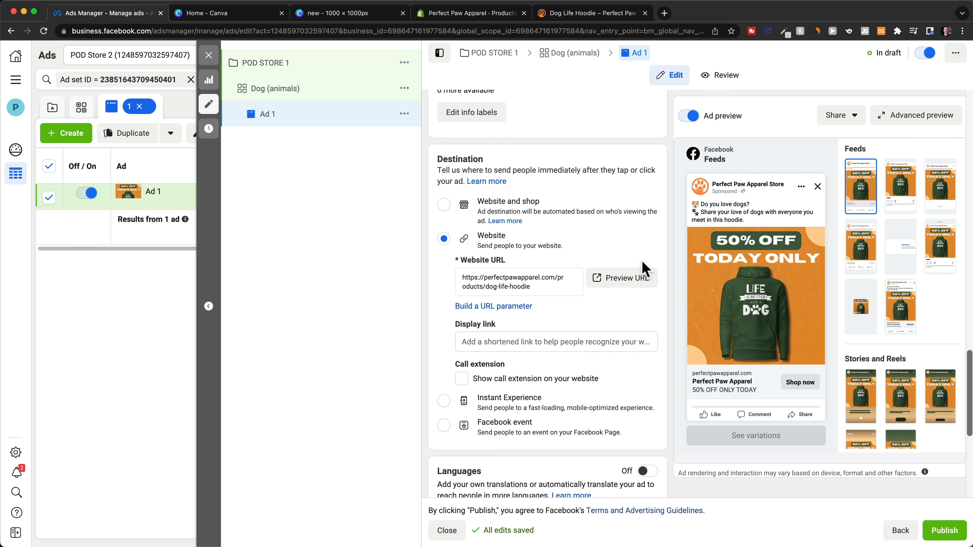
Step: Preview the ad's website URL and check the product page's price and purchase options
{"action": "left_click", "coordinate": [622, 283]}
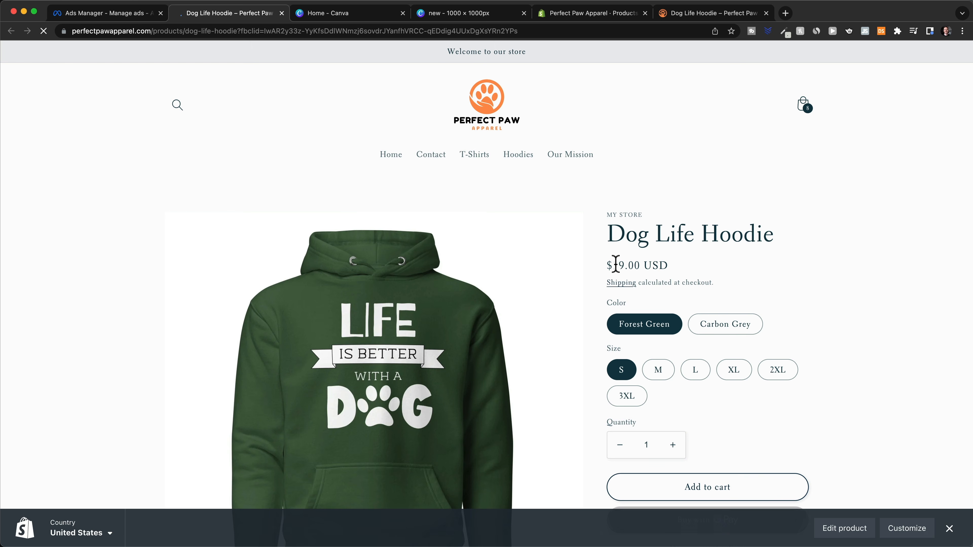
{"action": "scroll", "coordinate": [593, 282], "scroll_direction": "down", "scroll_amount": 3}
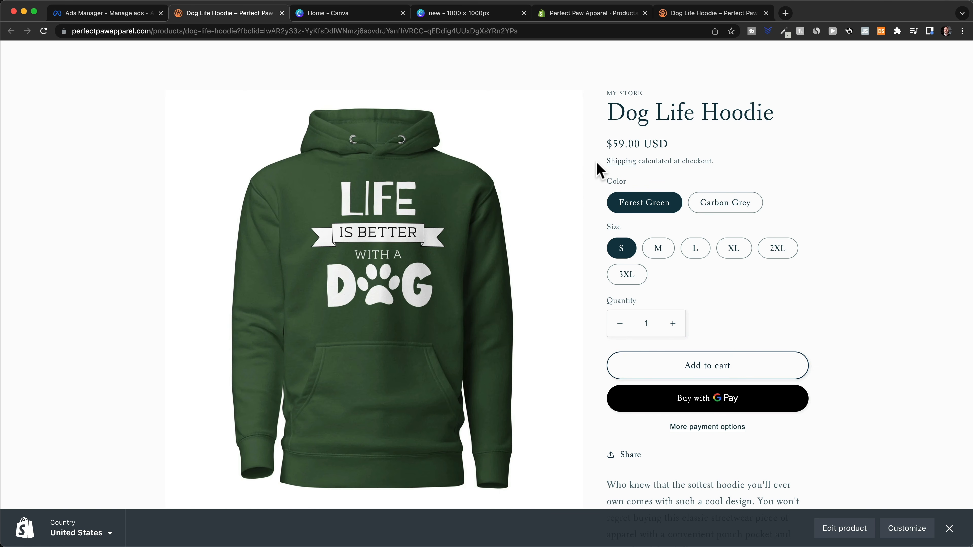
{"action": "scroll", "coordinate": [598, 168], "scroll_direction": "up", "scroll_amount": 3}
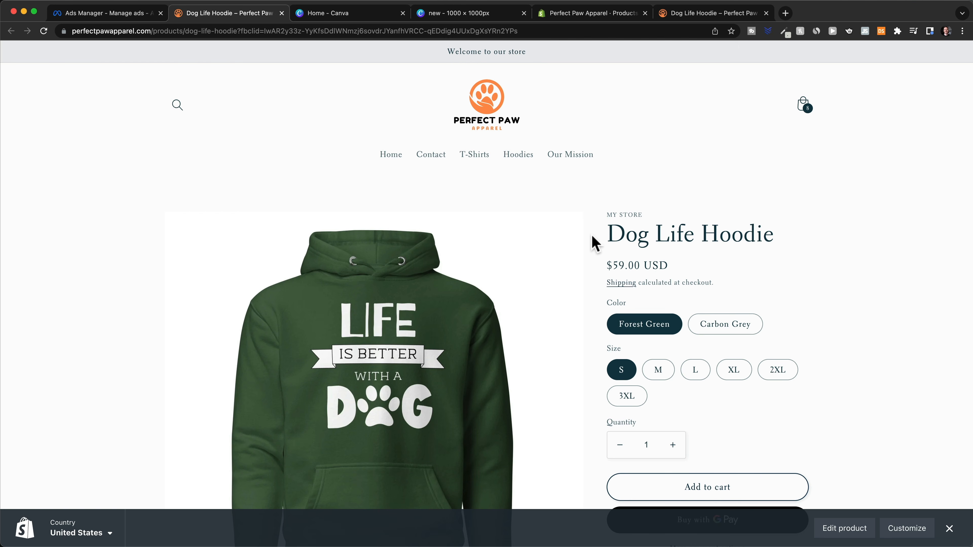
{"action": "scroll", "coordinate": [594, 343], "scroll_direction": "down", "scroll_amount": 1}
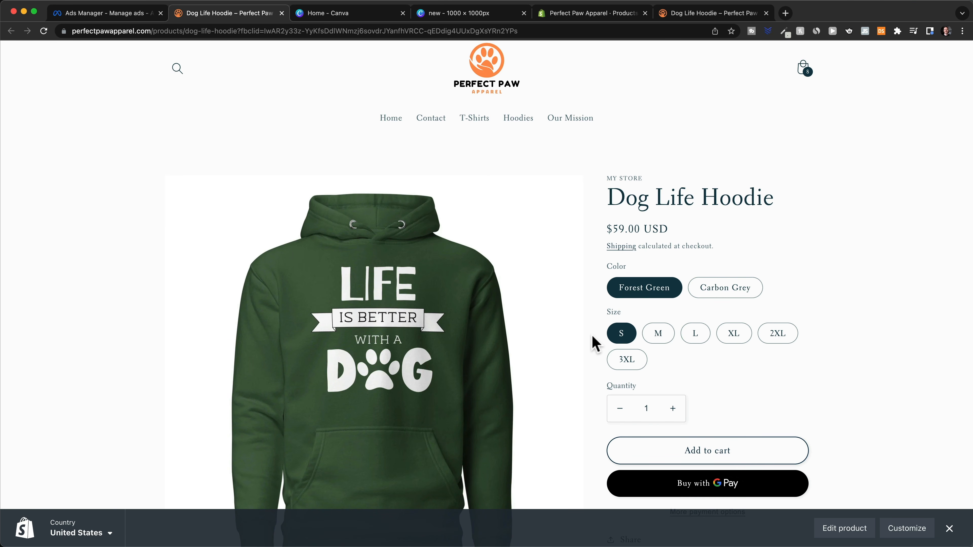
Step: Switch to Shopify and bulk edit all Dog Life Hoodie variants to a compare-at price of 119.00 USD
{"action": "left_click", "coordinate": [569, 14]}
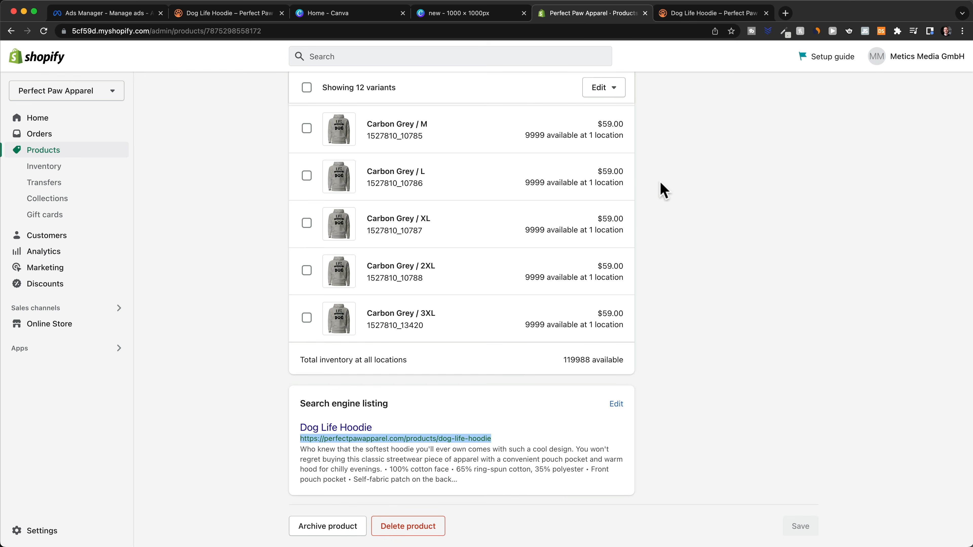
{"action": "scroll", "coordinate": [699, 369], "scroll_direction": "up", "scroll_amount": 10}
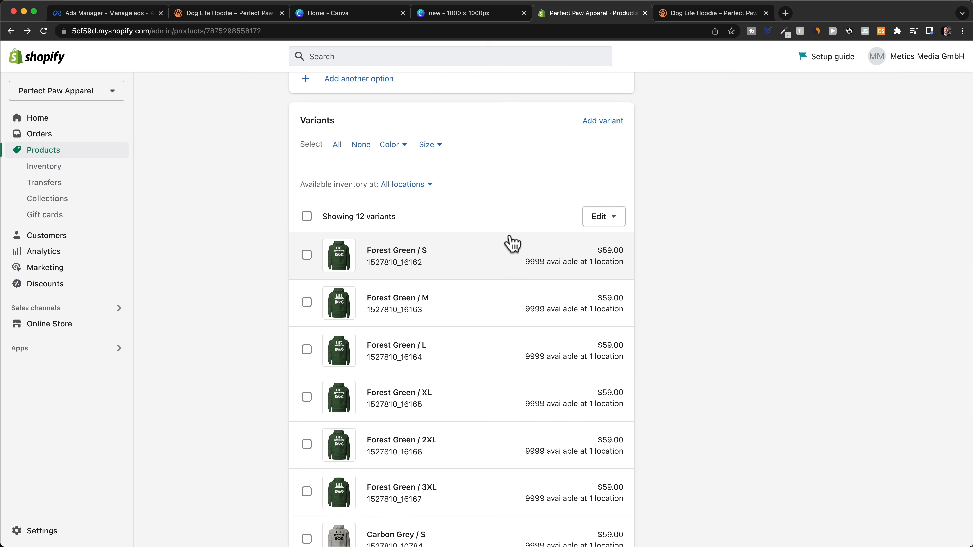
{"action": "left_click", "coordinate": [599, 221]}
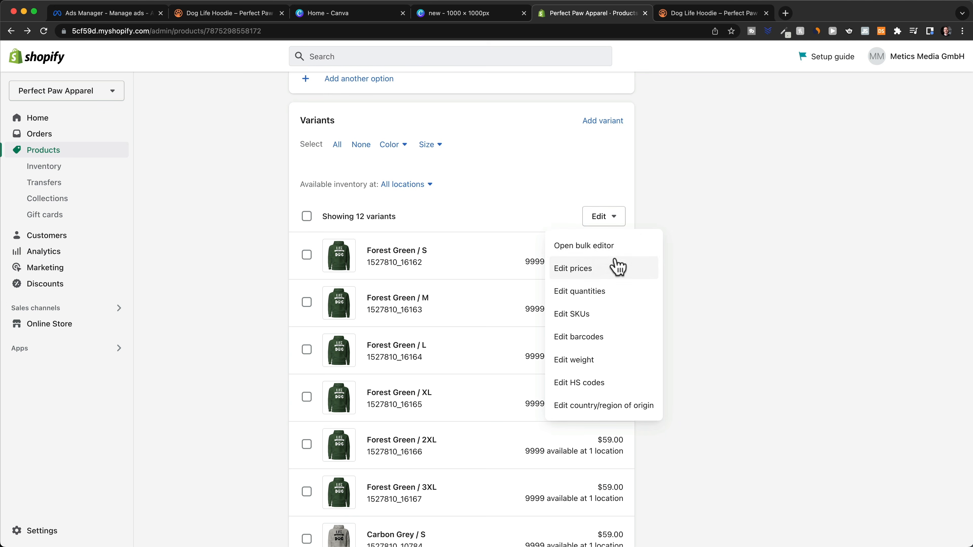
{"action": "left_click", "coordinate": [609, 250]}
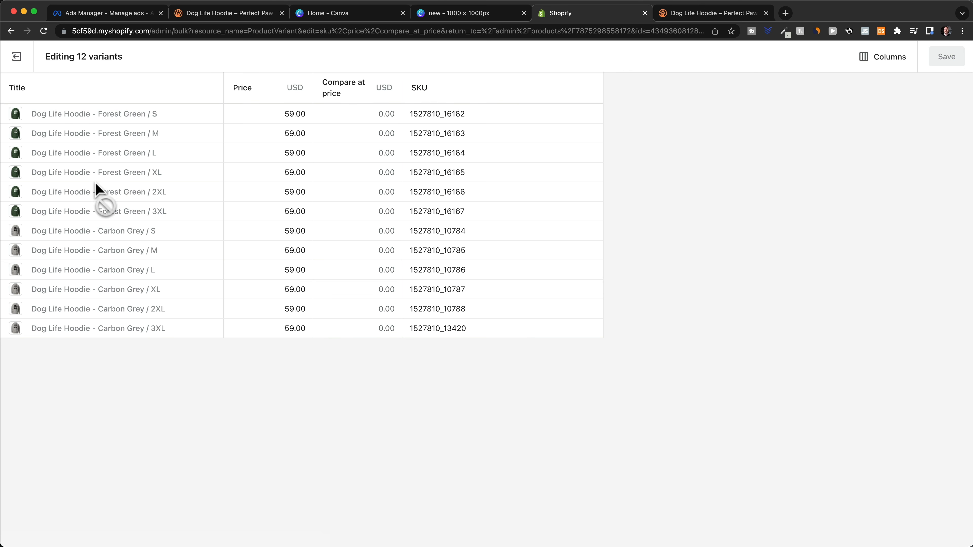
{"action": "left_click", "coordinate": [373, 115]}
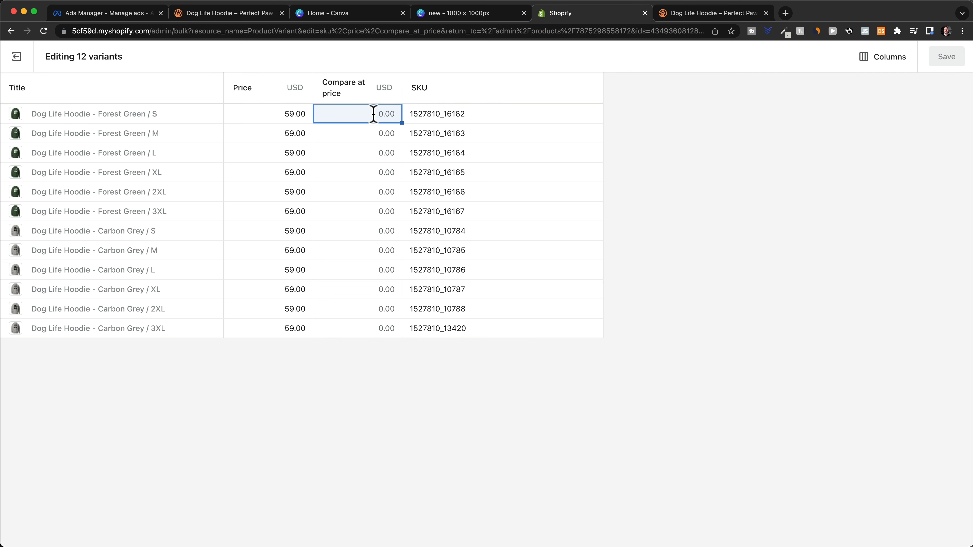
{"action": "type", "text": "119"}
{"action": "left_click_drag", "start_coordinate": [382, 114], "coordinate": [398, 114]}
{"action": "left_click", "coordinate": [382, 131]}
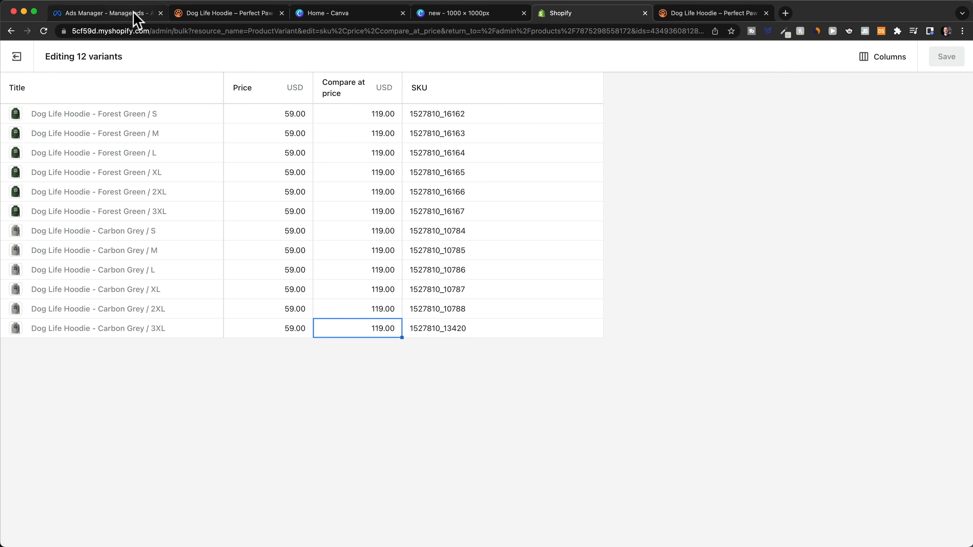
Step: Return to Ads Manager and preview the website URL again to check how the hoodie's discounted price displays
{"action": "left_click", "coordinate": [135, 15]}
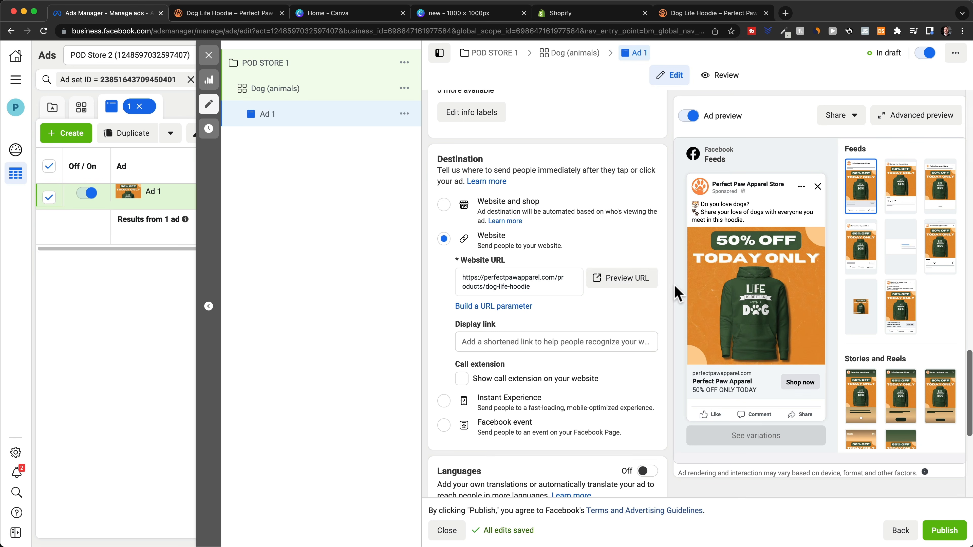
{"action": "left_click", "coordinate": [636, 281]}
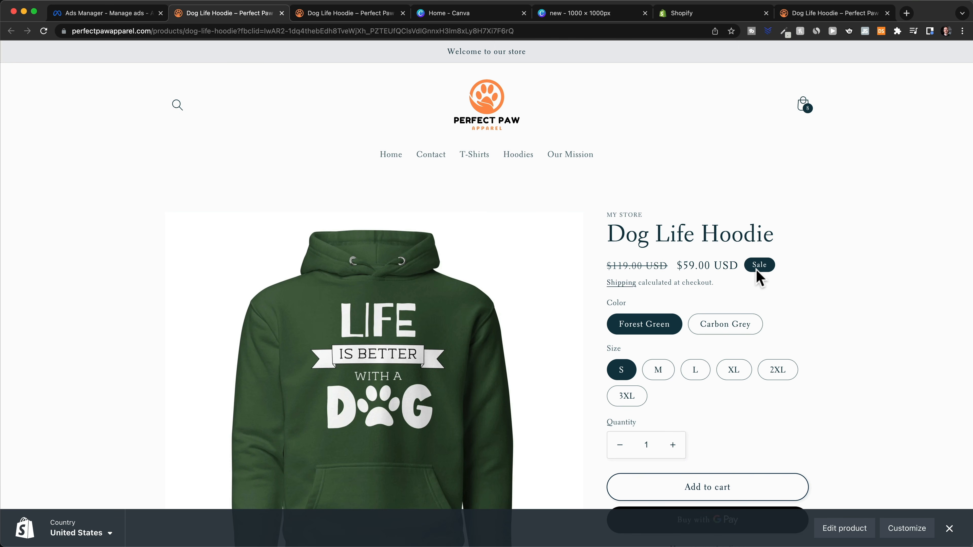
{"action": "left_click_drag", "start_coordinate": [608, 268], "coordinate": [781, 282]}
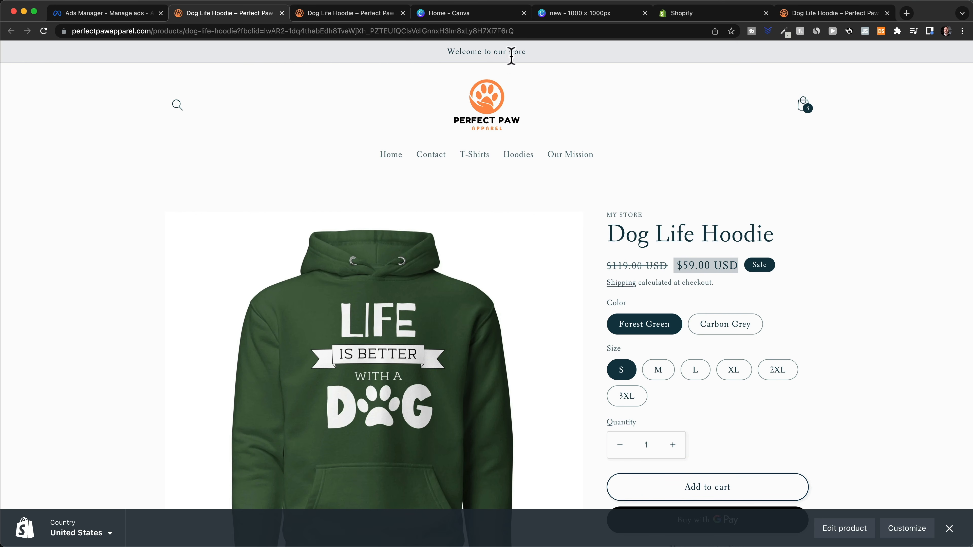
Step: Switch to Shopify, leave the variant bulk editor and open the online store's theme for customizing
{"action": "left_click", "coordinate": [679, 15]}
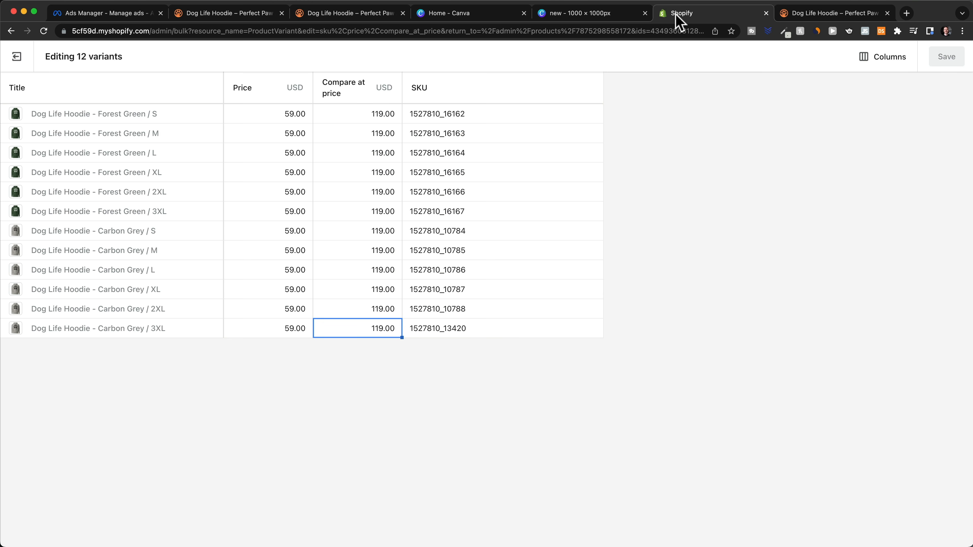
{"action": "left_click", "coordinate": [28, 66]}
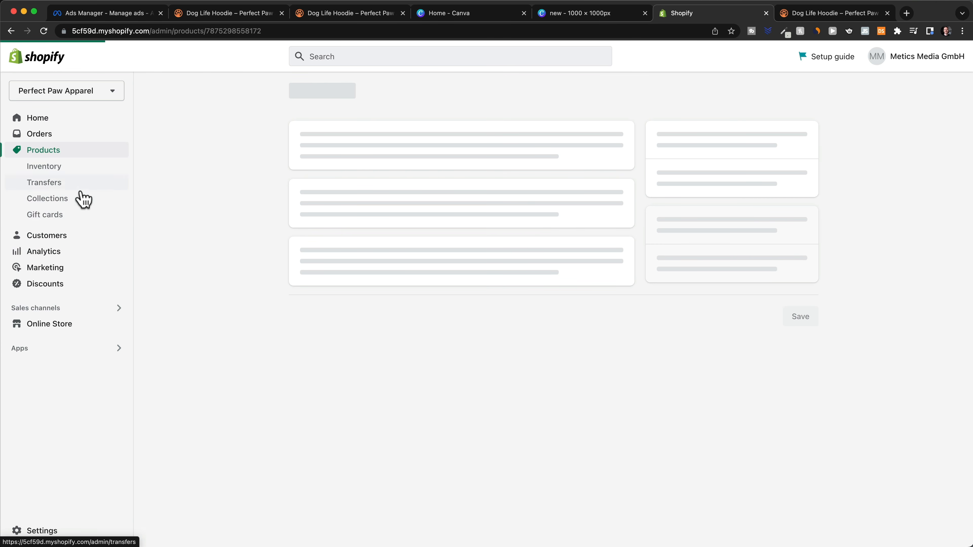
{"action": "left_click", "coordinate": [88, 332]}
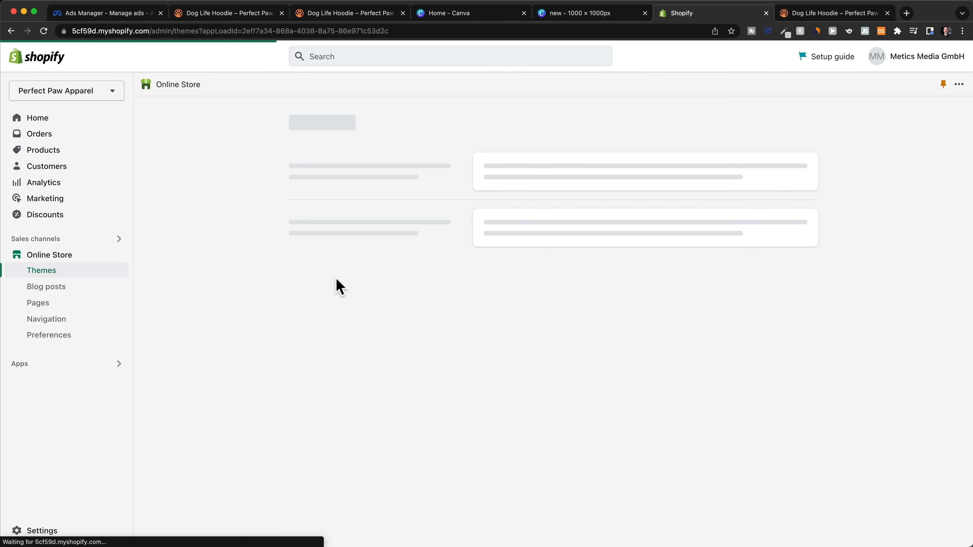
{"action": "left_click", "coordinate": [767, 172]}
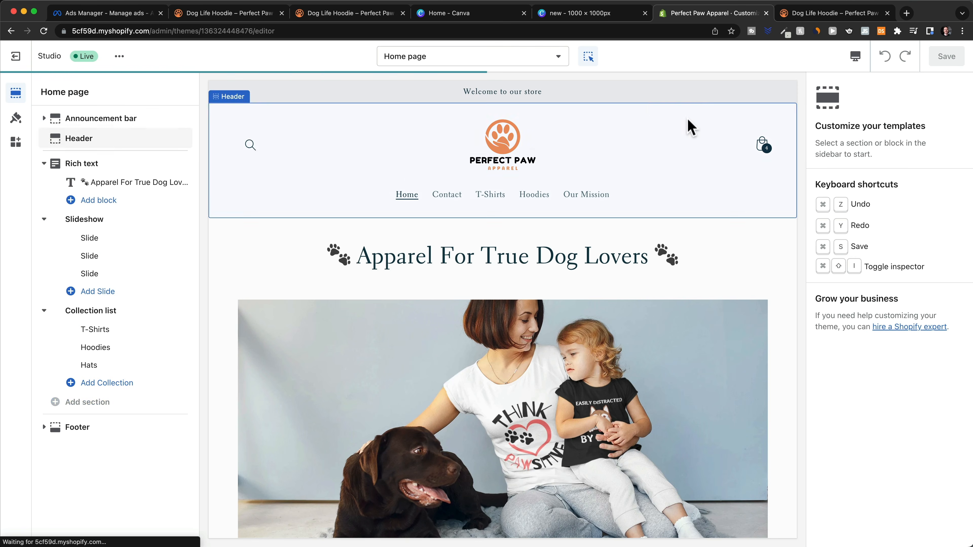
Step: Change the announcement bar text on the home page to "50% OFF ONLY TODAY"
{"action": "left_click", "coordinate": [500, 89]}
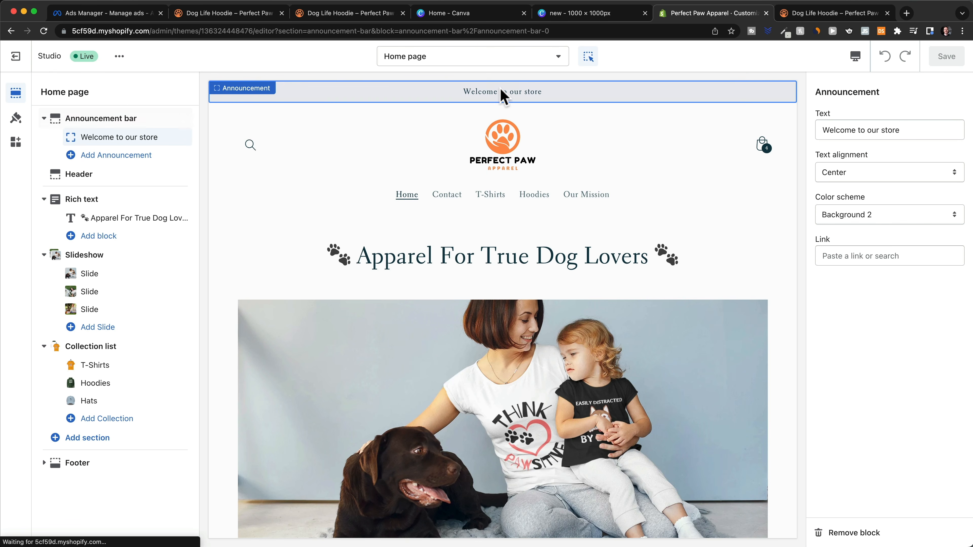
{"action": "triple_click", "coordinate": [921, 130]}
{"action": "type", "text": "50"}
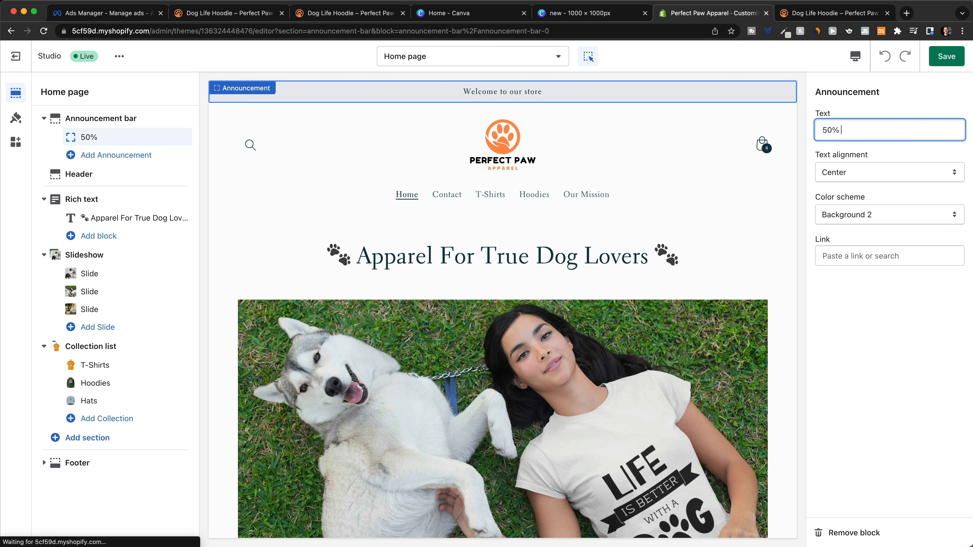
{"action": "type", "text": "% OFF ONLY TODAY"}
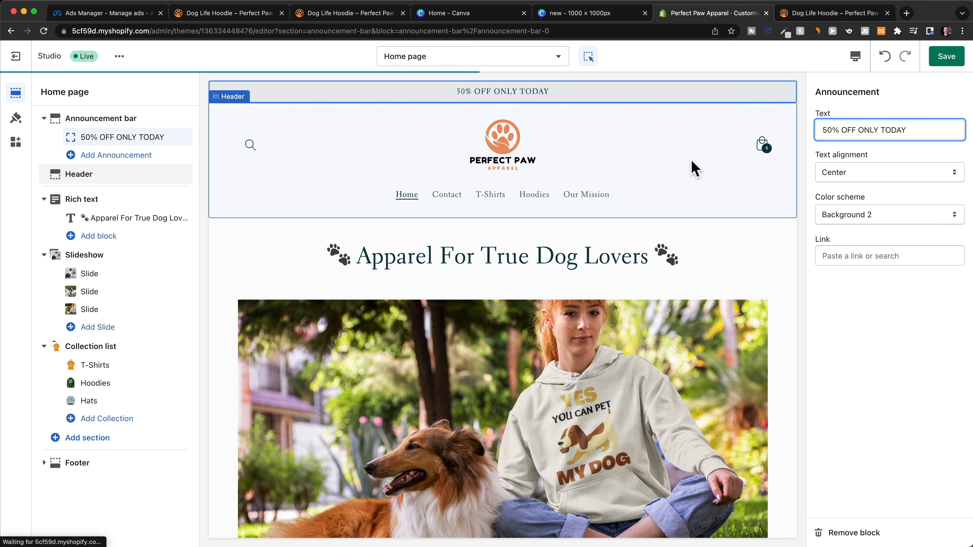
{"action": "left_click", "coordinate": [691, 168]}
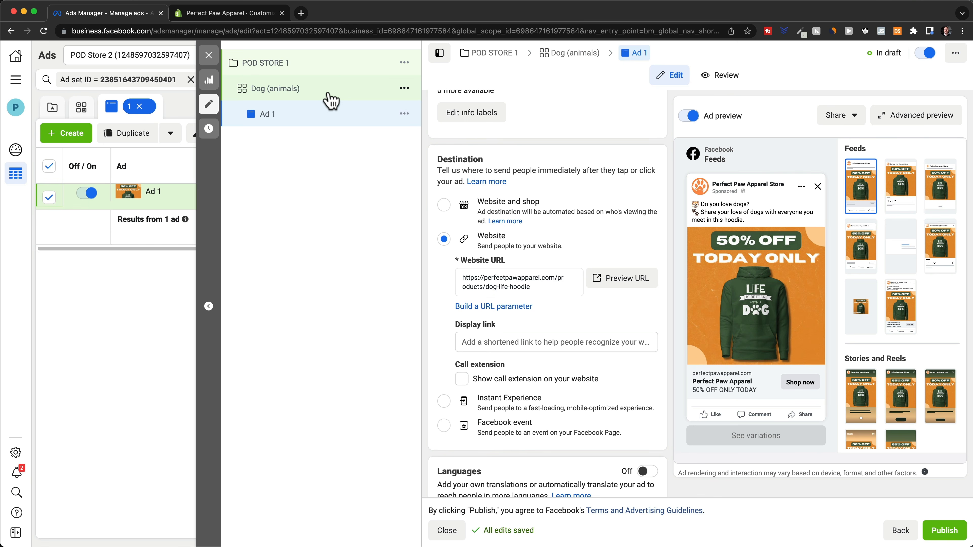
Step: Duplicate Ad 1 within the original campaign, making one copy
{"action": "left_click", "coordinate": [404, 115]}
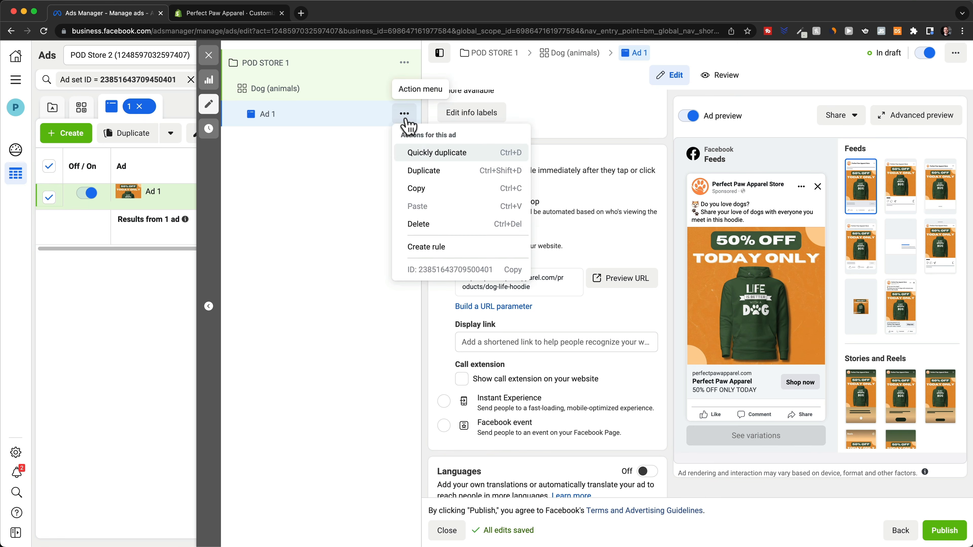
{"action": "left_click", "coordinate": [462, 174]}
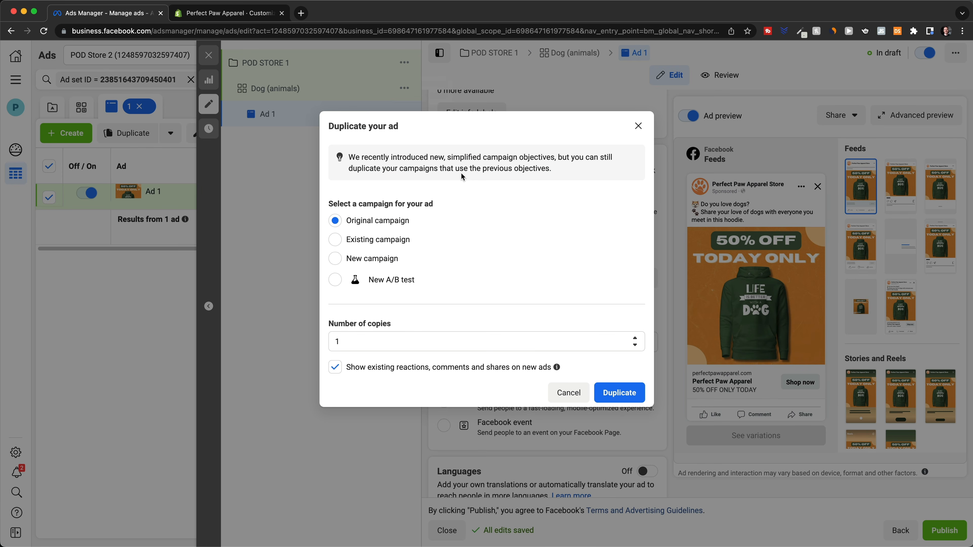
{"action": "left_click", "coordinate": [370, 341]}
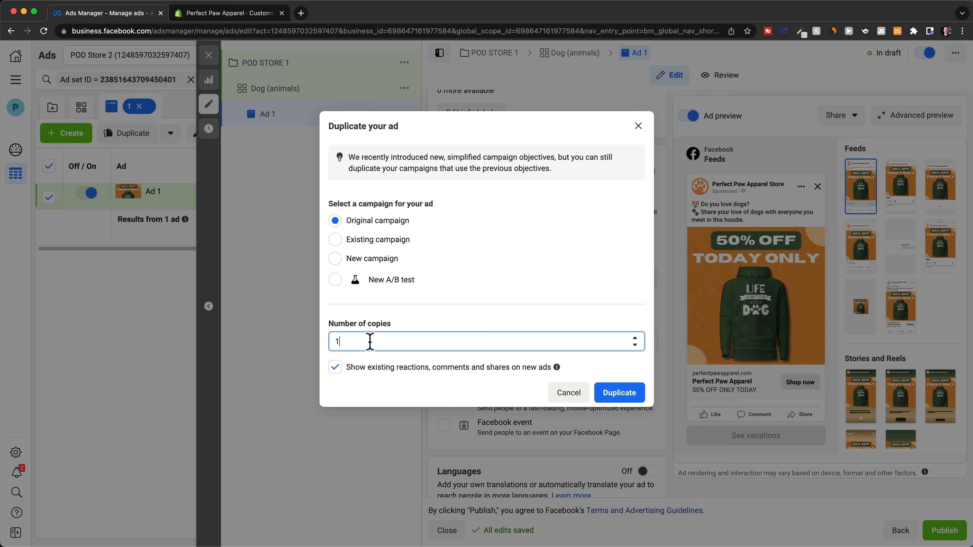
{"action": "left_click", "coordinate": [635, 338]}
{"action": "left_click", "coordinate": [635, 344]}
{"action": "left_click", "coordinate": [623, 395]}
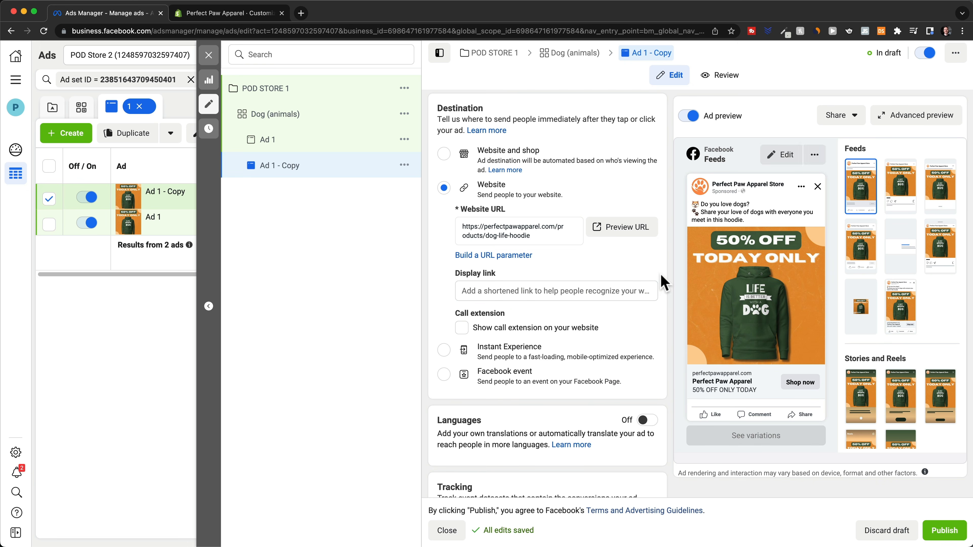
Step: Delete the duplicate of Ad 1 from the Dog (animals) ad set
{"action": "left_click", "coordinate": [404, 164]}
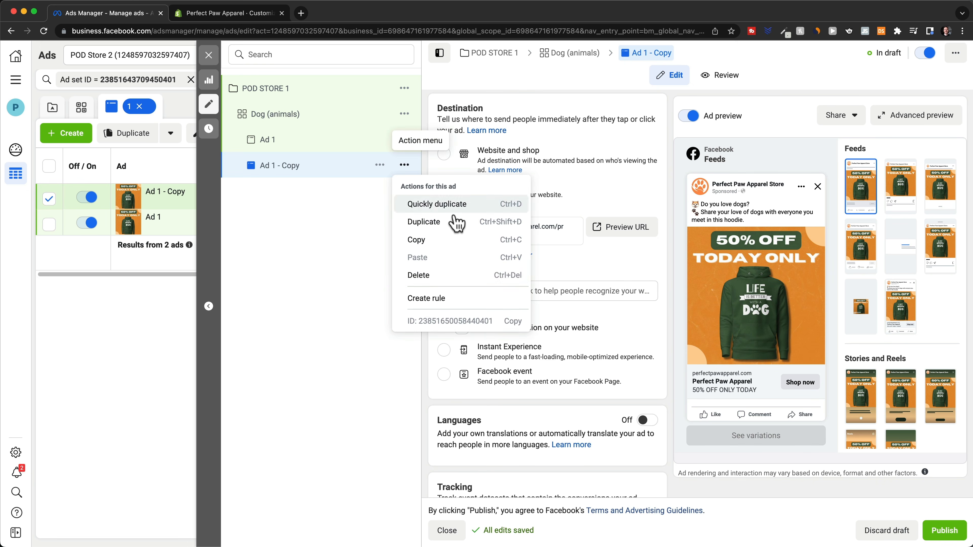
{"action": "left_click", "coordinate": [439, 277]}
{"action": "left_click", "coordinate": [577, 232]}
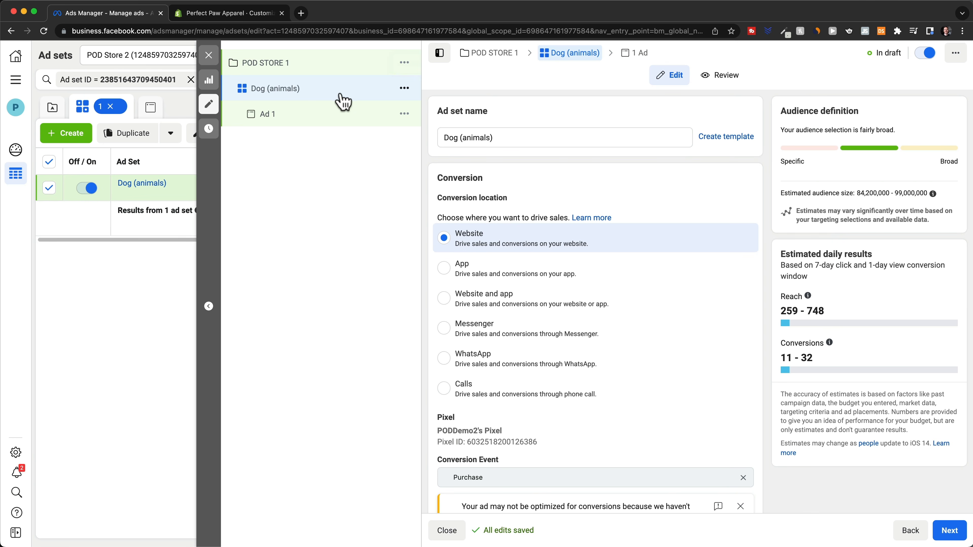
Step: Duplicate the Dog (animals) ad set within the original campaign, making 5 copies
{"action": "left_click", "coordinate": [399, 92]}
{"action": "left_click", "coordinate": [462, 146]}
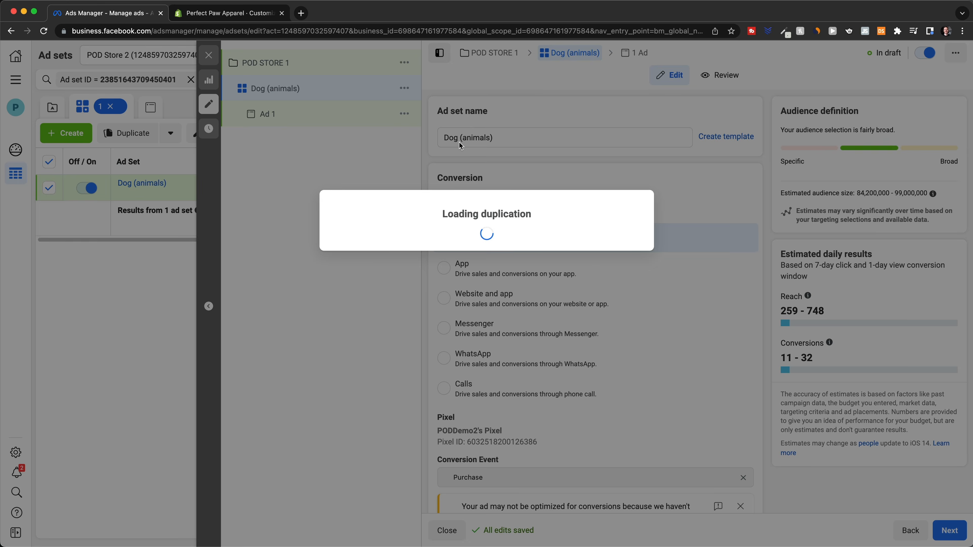
{"action": "left_click_drag", "start_coordinate": [468, 341], "coordinate": [324, 350]}
{"action": "type", "text": "5"}
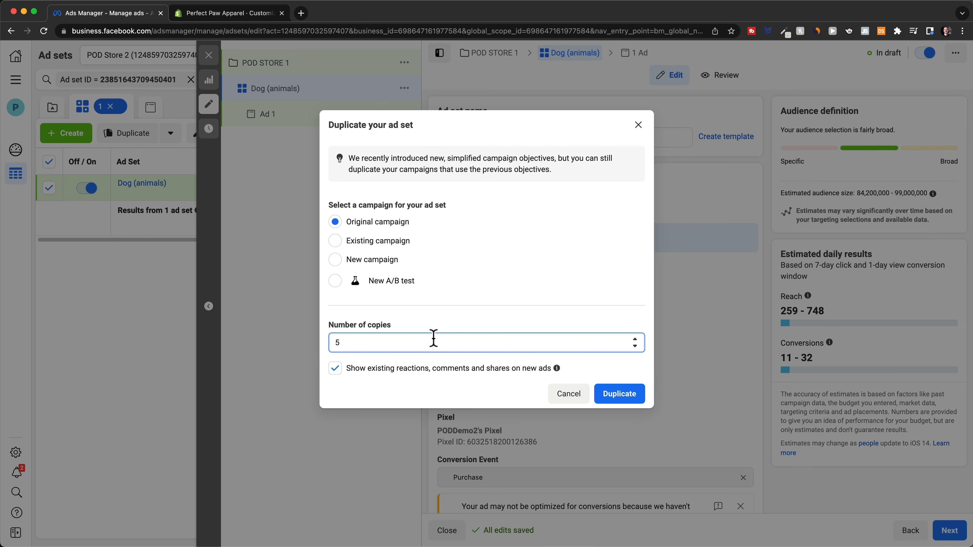
{"action": "left_click", "coordinate": [621, 397]}
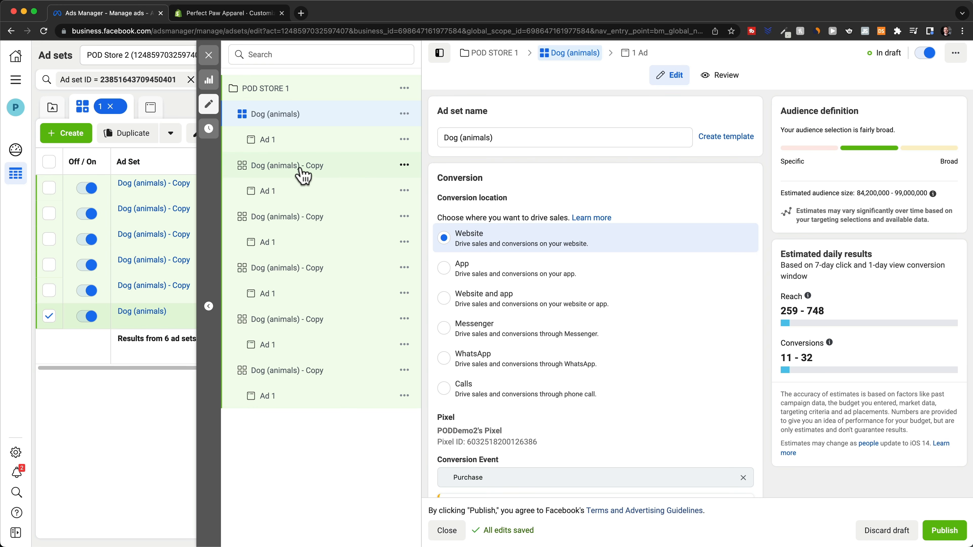
Step: In the first copied ad set, add the suggested interest Puppy (dogs) to the detailed targeting
{"action": "left_click", "coordinate": [345, 176]}
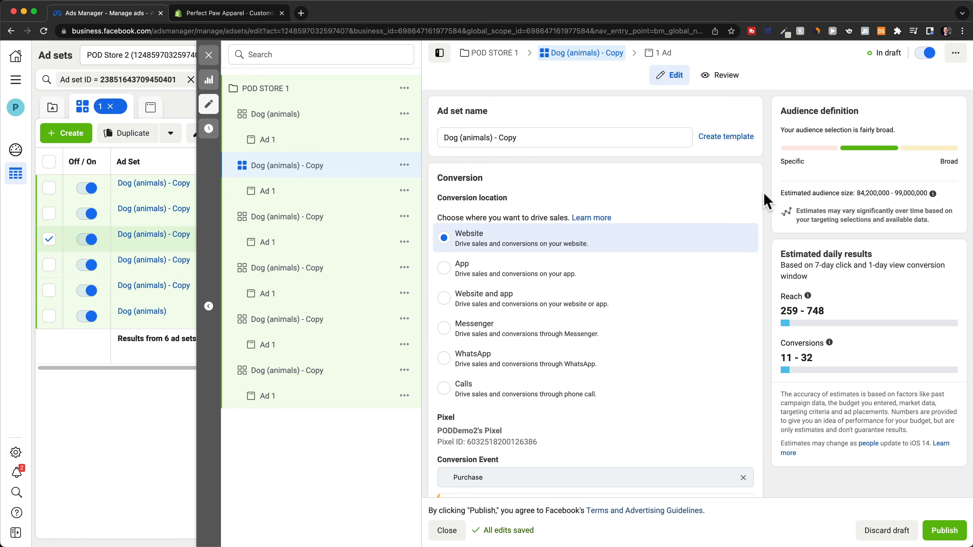
{"action": "scroll", "coordinate": [764, 207], "scroll_direction": "down", "scroll_amount": 10}
{"action": "scroll", "coordinate": [764, 207], "scroll_direction": "down", "scroll_amount": 10}
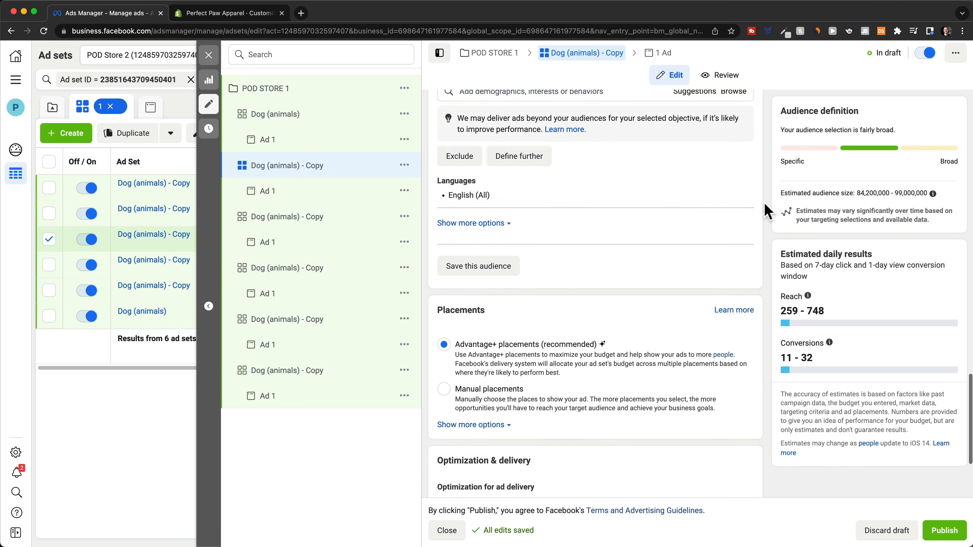
{"action": "scroll", "coordinate": [516, 293], "scroll_direction": "up", "scroll_amount": 5}
{"action": "left_click", "coordinate": [510, 296]}
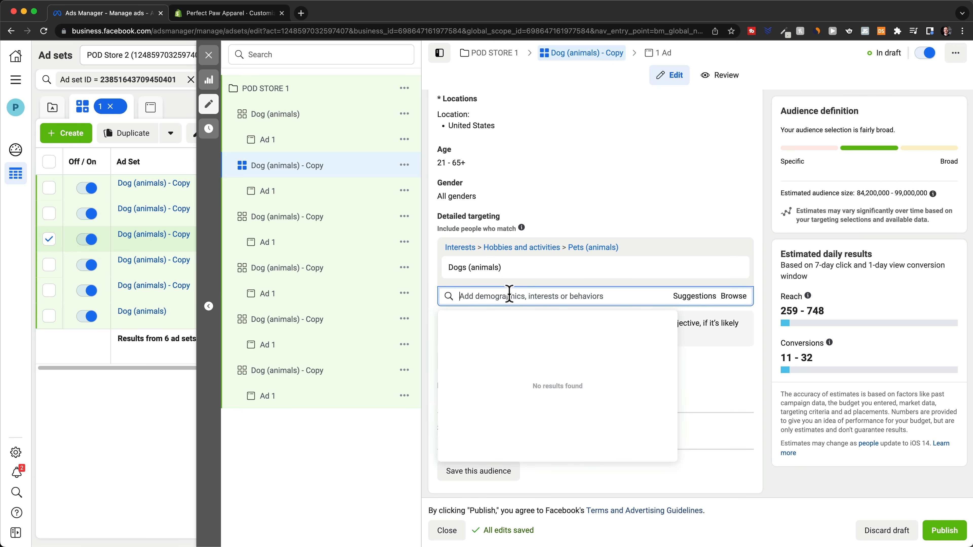
{"action": "type", "text": "dog"}
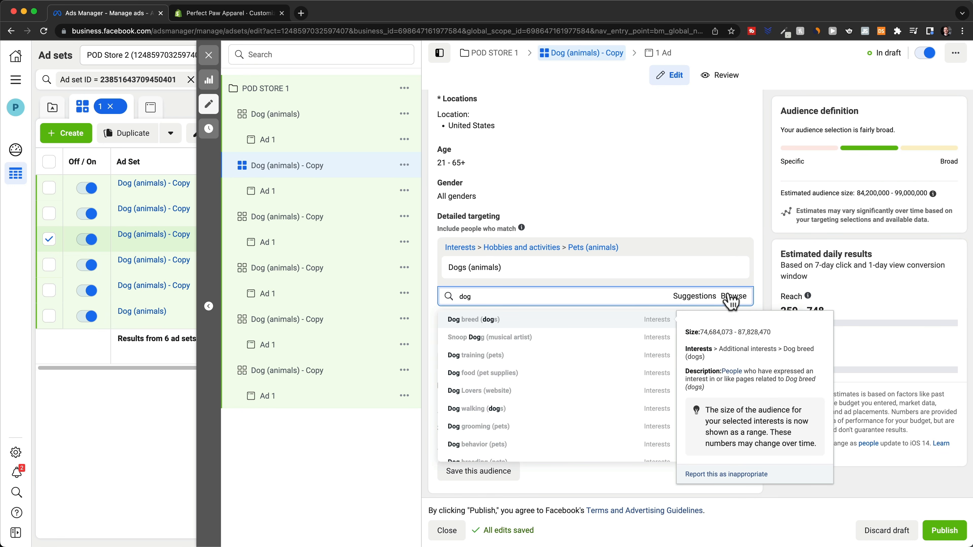
{"action": "left_click", "coordinate": [693, 297]}
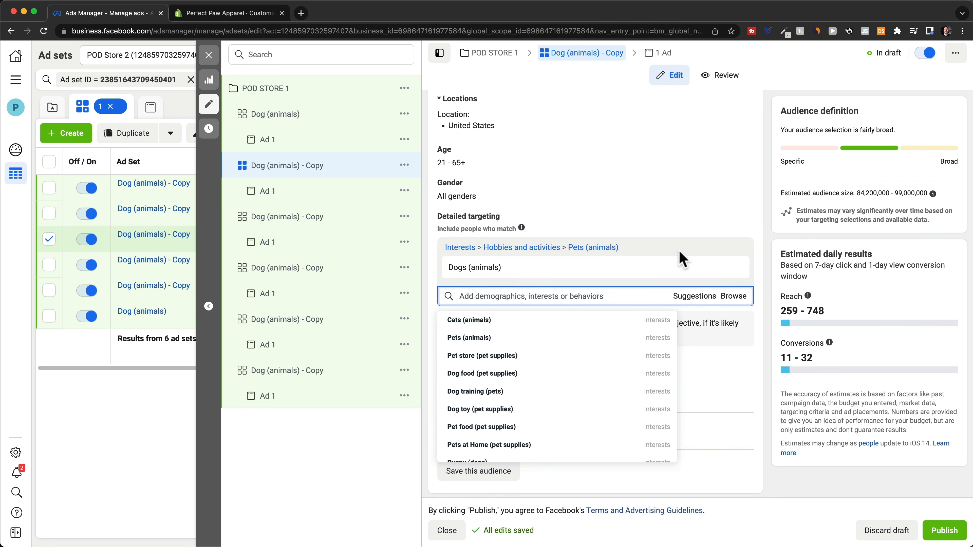
{"action": "mouse_move", "coordinate": [486, 265]}
{"action": "mouse_move", "coordinate": [564, 369]}
{"action": "scroll", "coordinate": [543, 343], "scroll_direction": "down", "scroll_amount": 3}
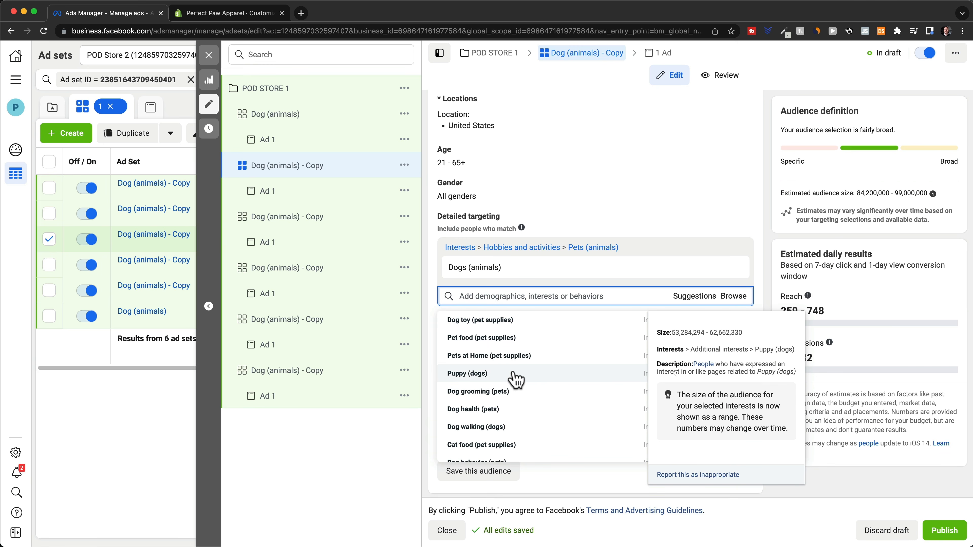
{"action": "left_click", "coordinate": [513, 374]}
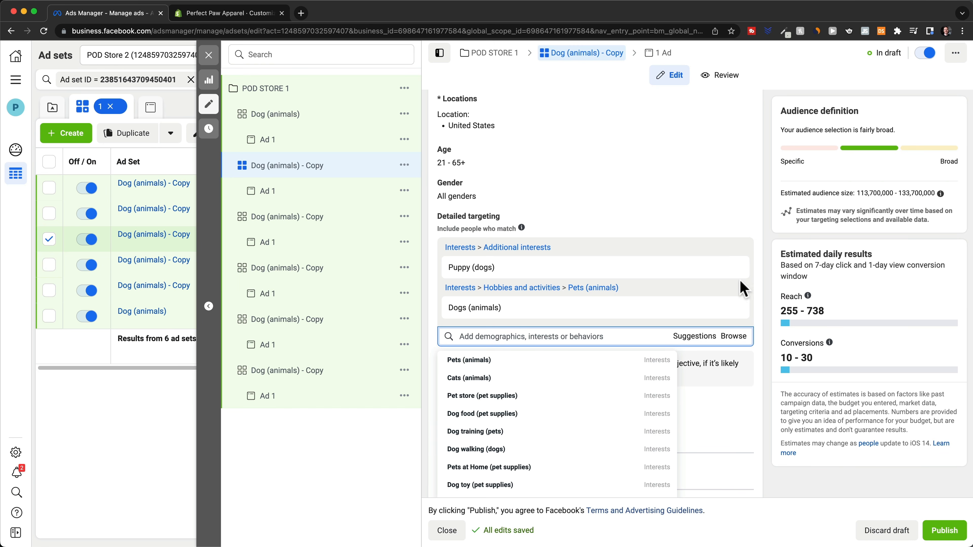
Step: Remove the Dogs (animals) interest from the first copied ad set's detailed targeting
{"action": "mouse_move", "coordinate": [724, 308]}
{"action": "left_click", "coordinate": [733, 308]}
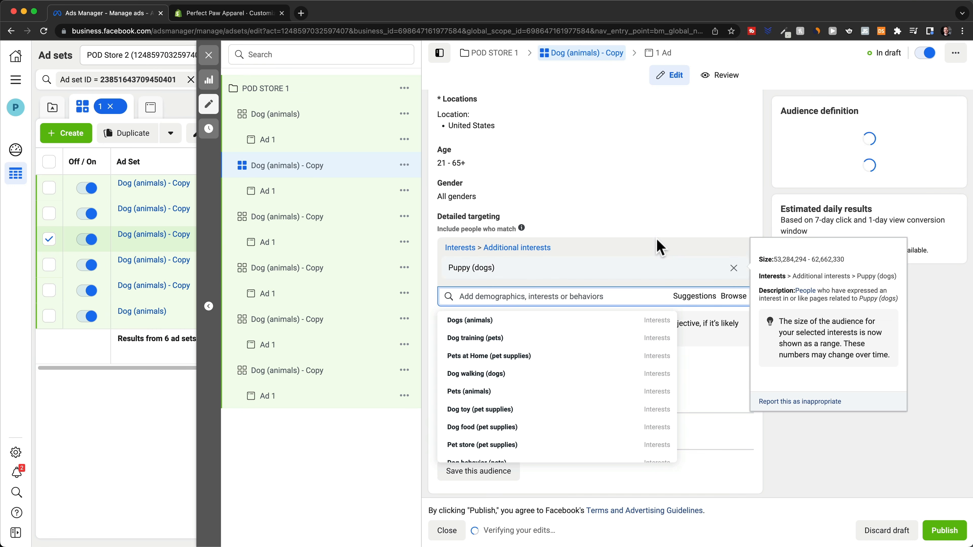
{"action": "left_click", "coordinate": [751, 224]}
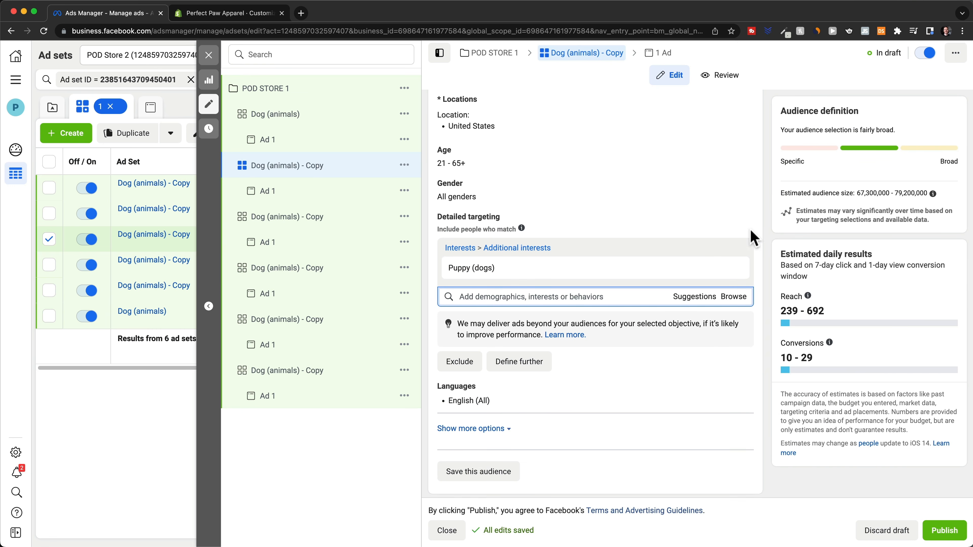
Step: Rename the first copied ad set as Puppies and open the next copy
{"action": "scroll", "coordinate": [676, 264], "scroll_direction": "up", "scroll_amount": 1}
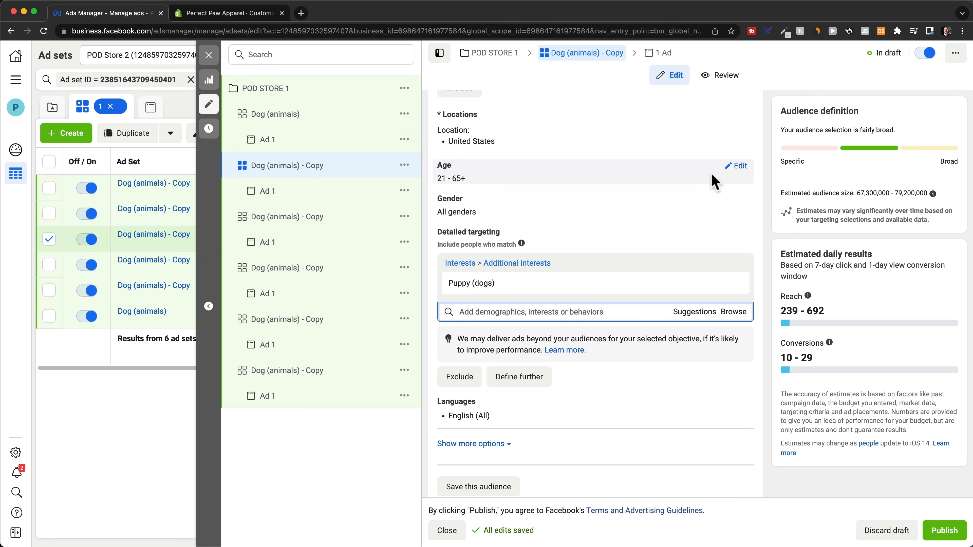
{"action": "scroll", "coordinate": [752, 234], "scroll_direction": "up", "scroll_amount": 8}
{"action": "scroll", "coordinate": [728, 223], "scroll_direction": "up", "scroll_amount": 5}
{"action": "left_click_drag", "start_coordinate": [536, 139], "coordinate": [421, 145]}
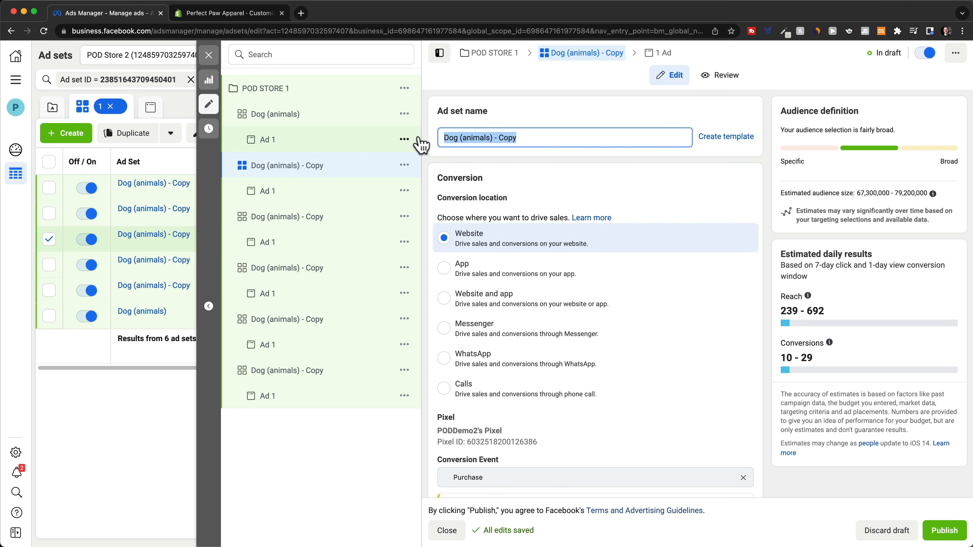
{"action": "type", "text": "Puppies"}
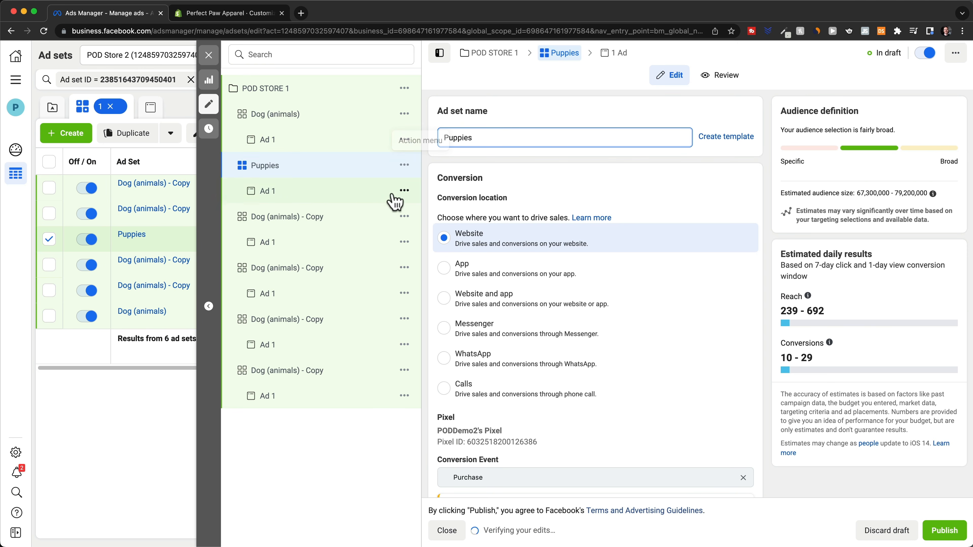
{"action": "left_click", "coordinate": [317, 219]}
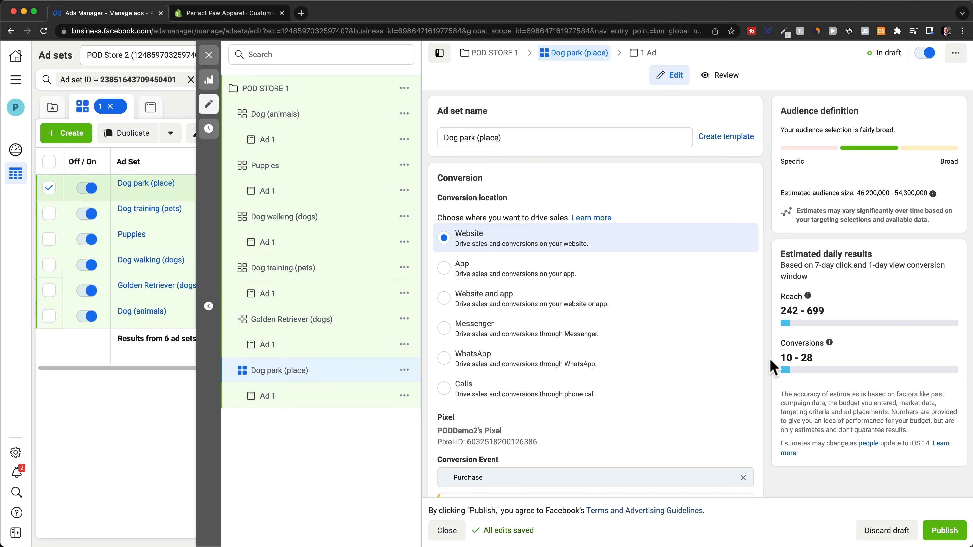
Step: Publish the POD STORE 1 campaign and review its campaign and ad set listings
{"action": "left_click", "coordinate": [945, 533]}
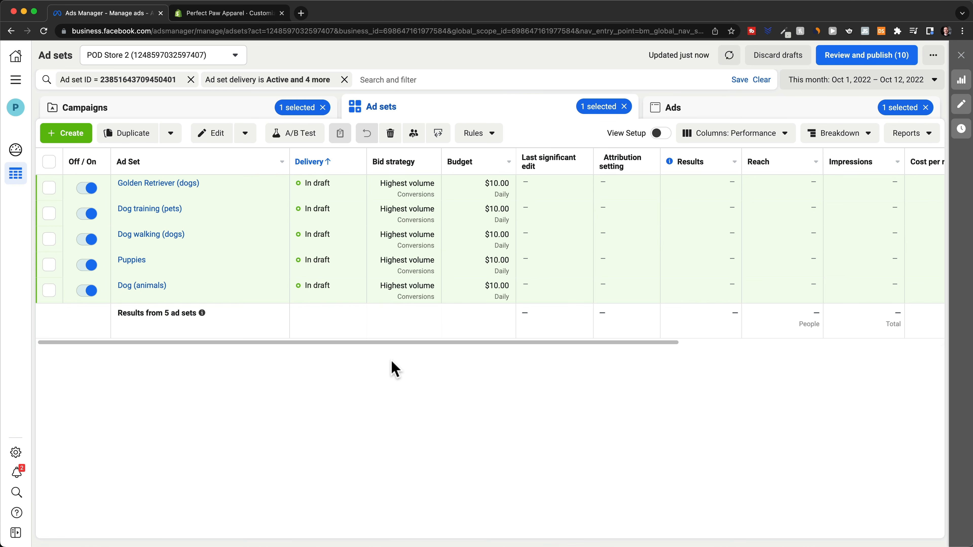
{"action": "left_click", "coordinate": [132, 114]}
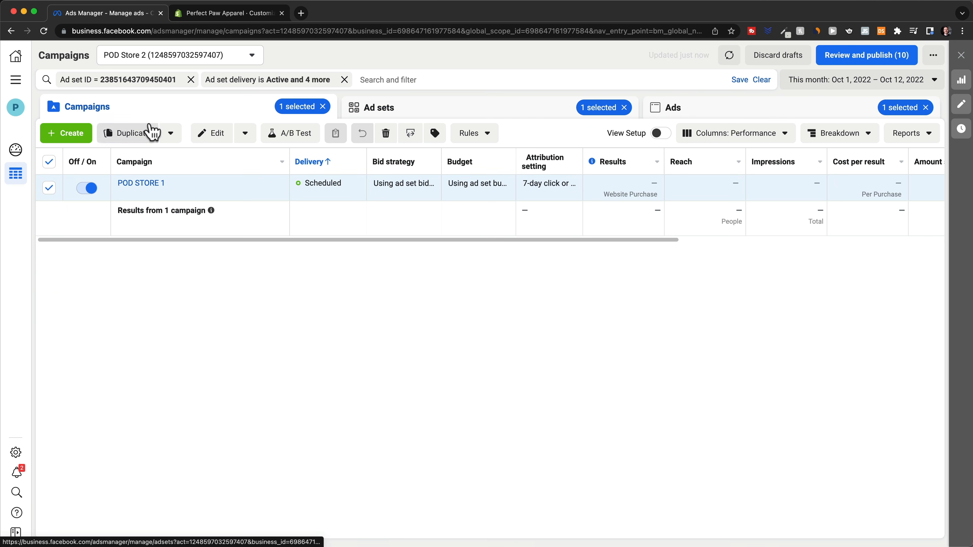
{"action": "mouse_move", "coordinate": [163, 199]}
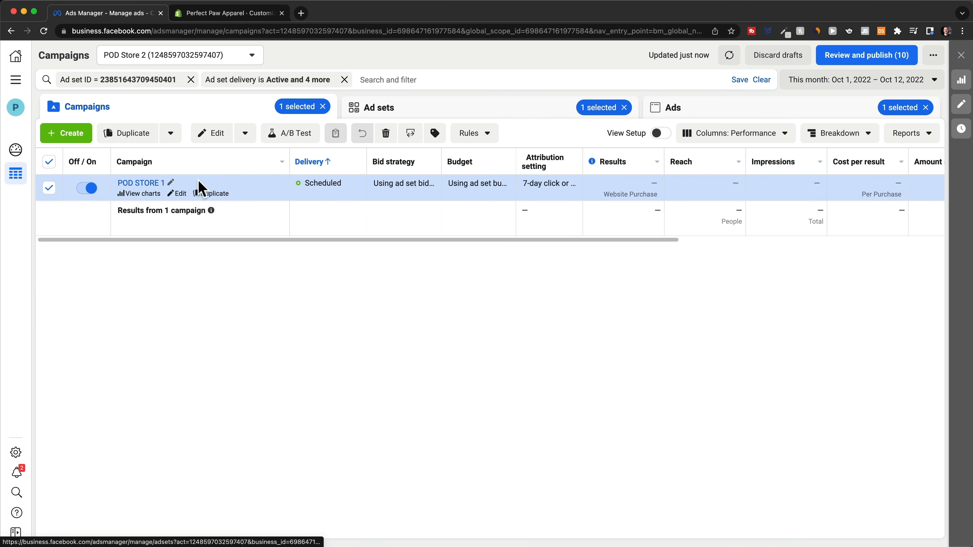
{"action": "left_click", "coordinate": [143, 184]}
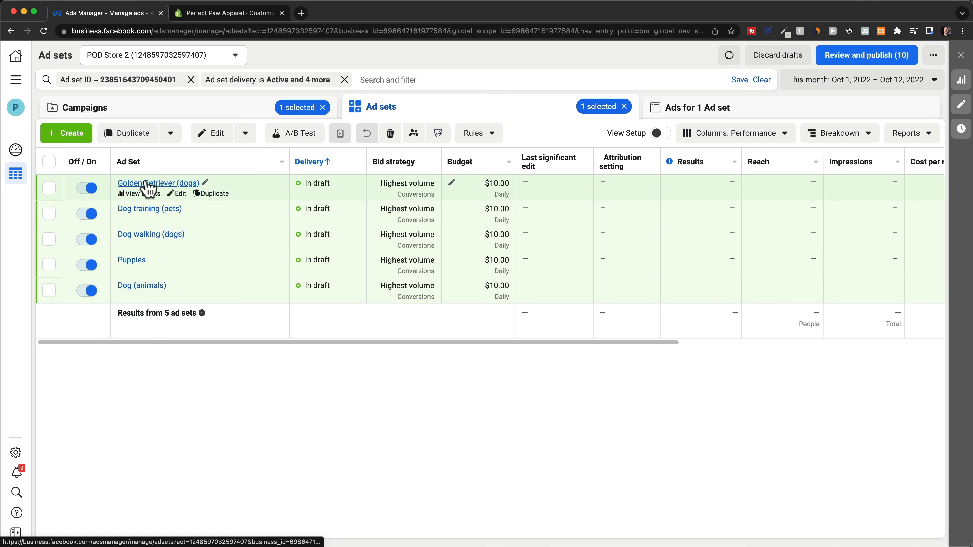
{"action": "left_click", "coordinate": [170, 115]}
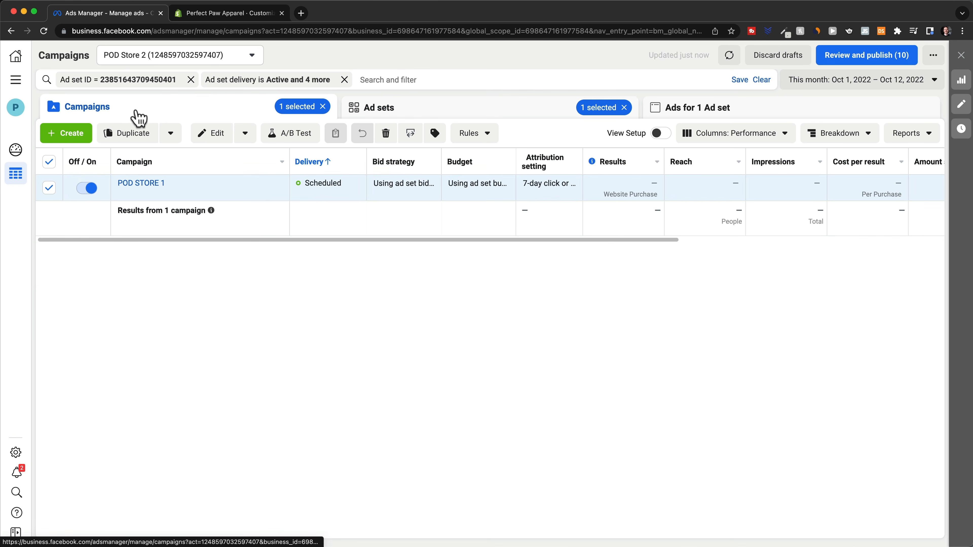
Step: Examine the POD STORE 1 campaign's ad sets and ads, trying the on/off switches of an ad and the Golden Retriever (dogs) ad set
{"action": "left_click", "coordinate": [378, 110]}
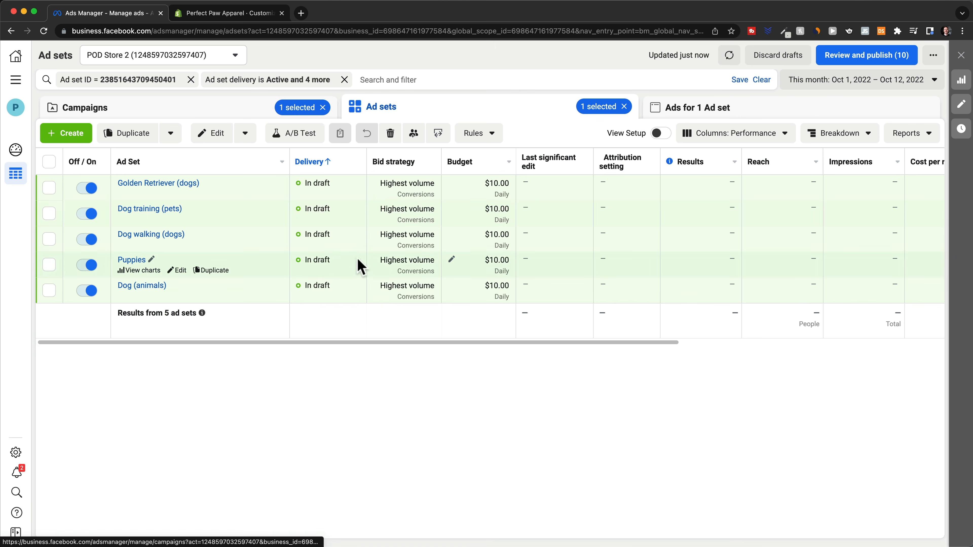
{"action": "mouse_move", "coordinate": [234, 303]}
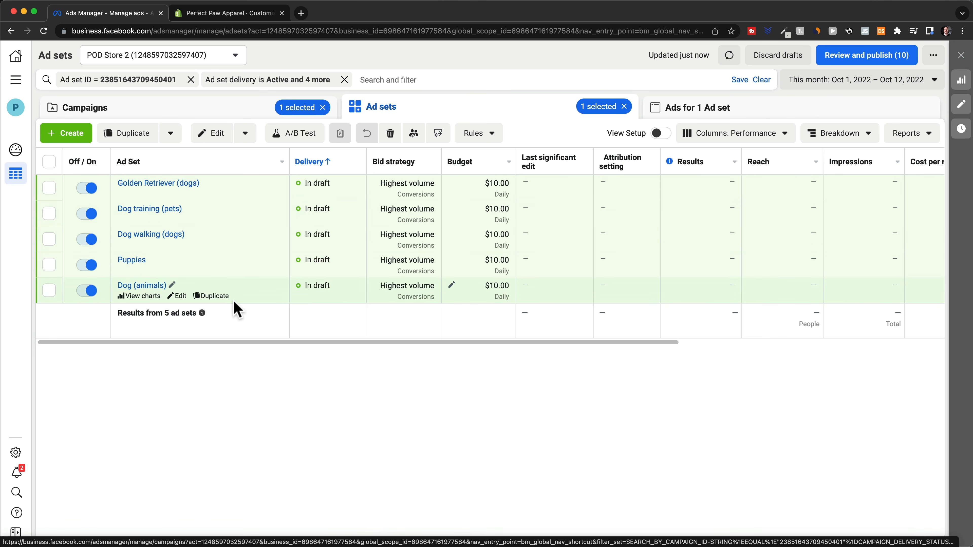
{"action": "left_click", "coordinate": [148, 188]}
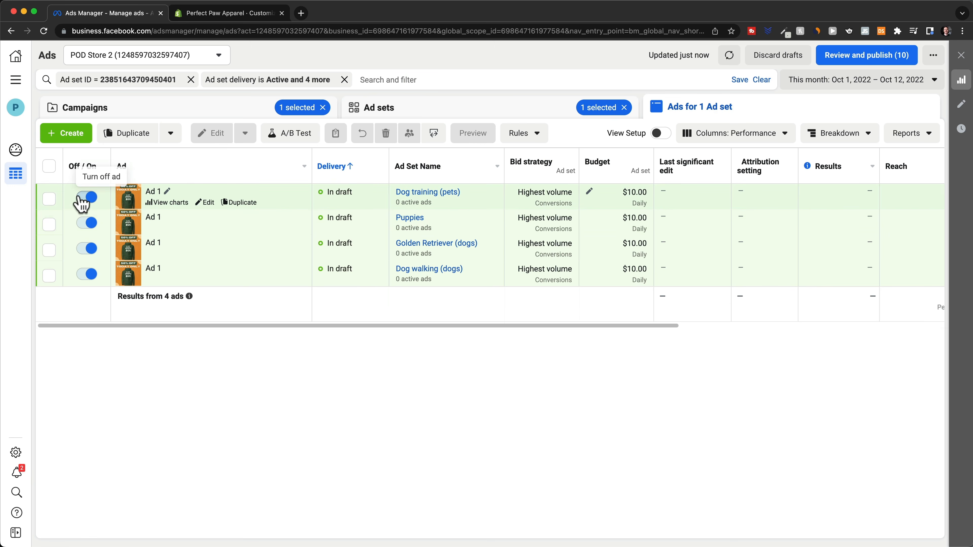
{"action": "left_click", "coordinate": [96, 202]}
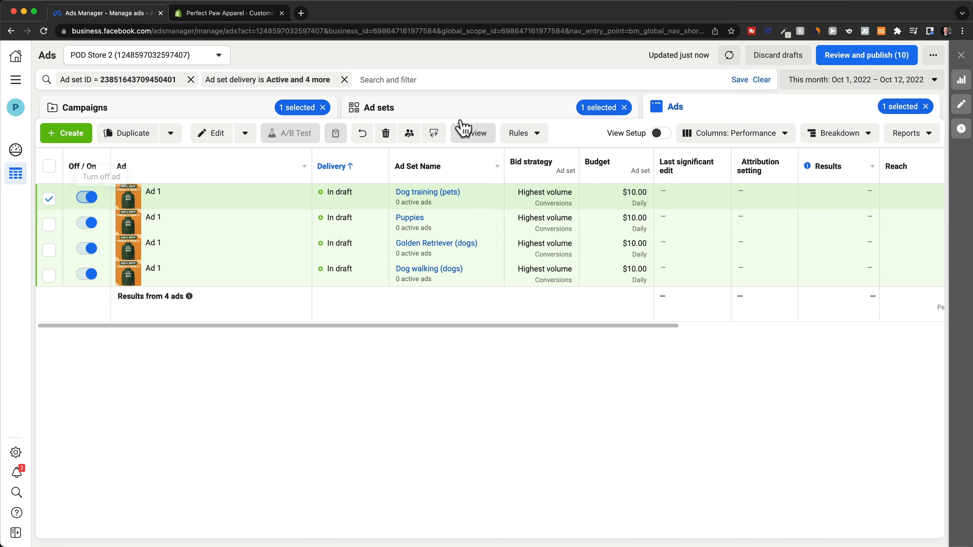
{"action": "left_click", "coordinate": [449, 112]}
{"action": "left_click", "coordinate": [89, 192]}
{"action": "left_click", "coordinate": [89, 192]}
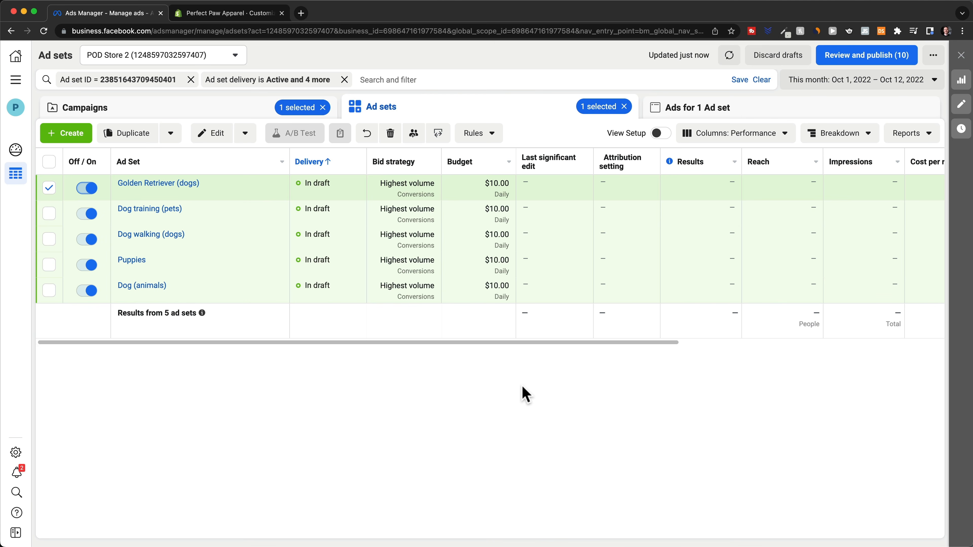
Step: Open column customization for the ad sets table and examine the full list of selected columns
{"action": "left_click", "coordinate": [740, 138]}
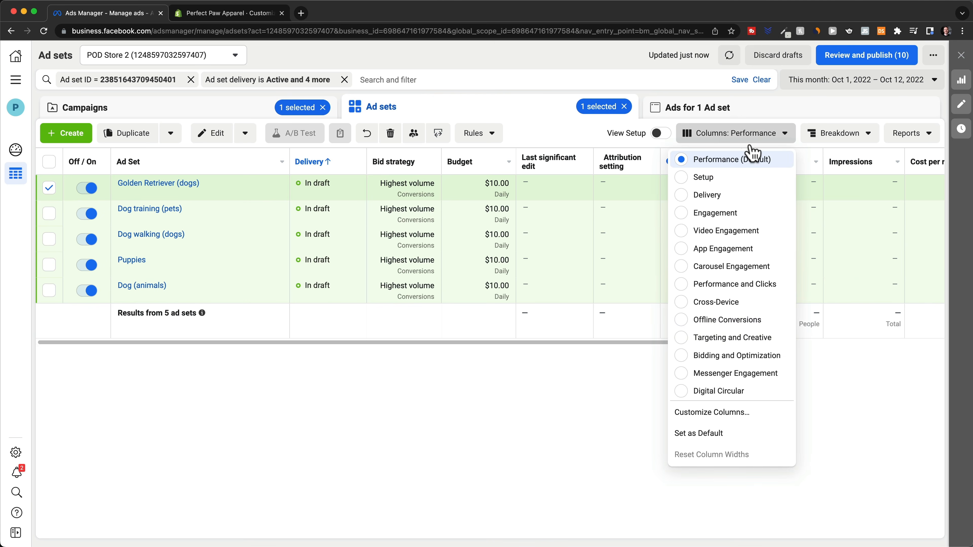
{"action": "left_click", "coordinate": [764, 418]}
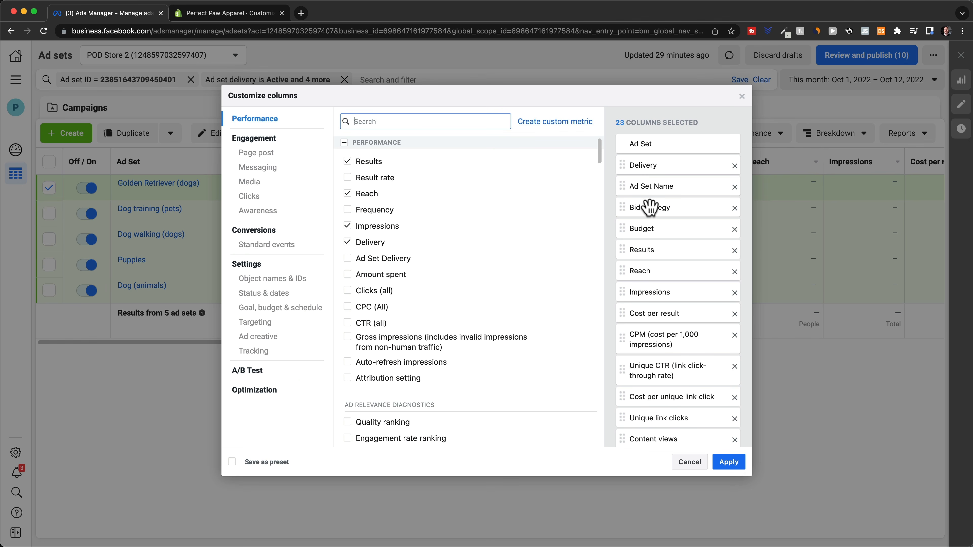
{"action": "scroll", "coordinate": [659, 203], "scroll_direction": "down", "scroll_amount": 5}
{"action": "scroll", "coordinate": [670, 244], "scroll_direction": "down", "scroll_amount": 8}
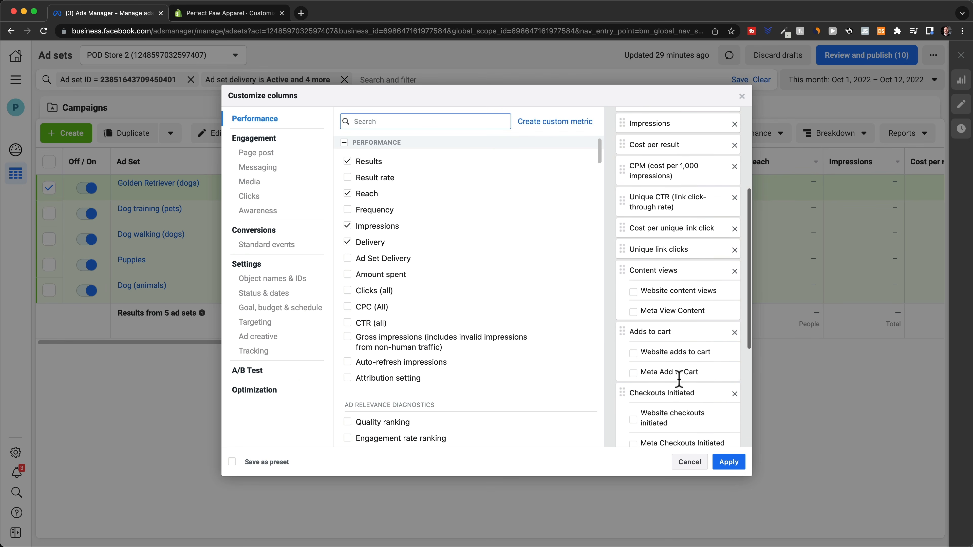
{"action": "scroll", "coordinate": [673, 237], "scroll_direction": "up", "scroll_amount": 13}
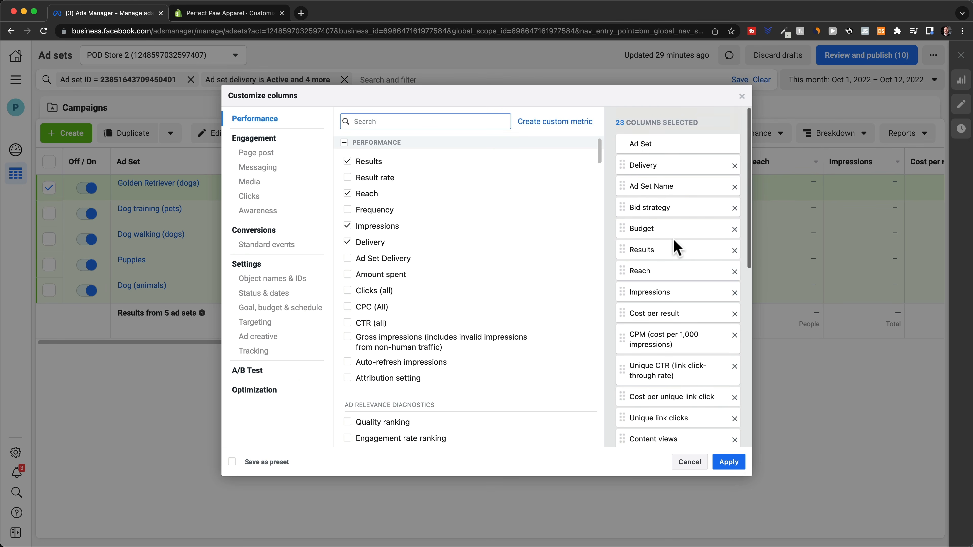
{"action": "left_click", "coordinate": [611, 195]}
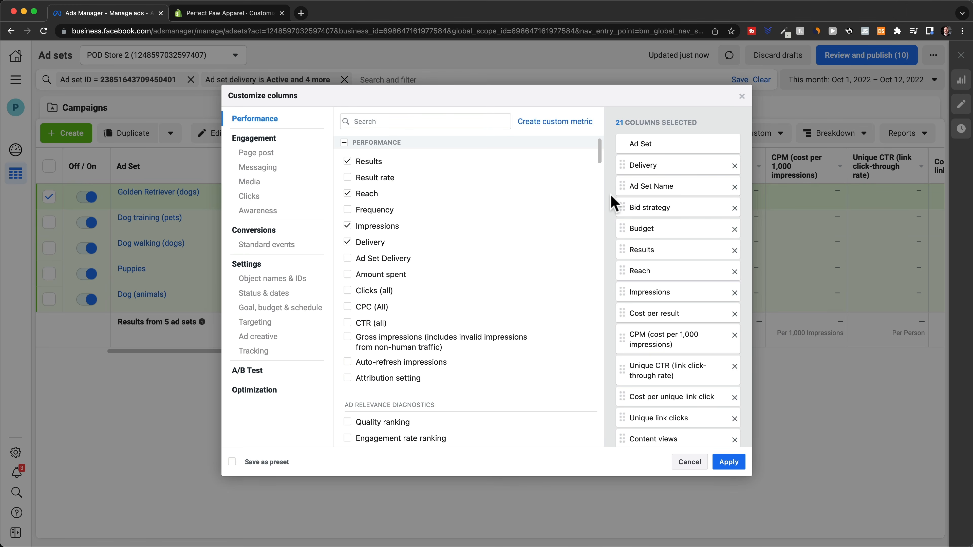
{"action": "scroll", "coordinate": [612, 202], "scroll_direction": "down", "scroll_amount": 4}
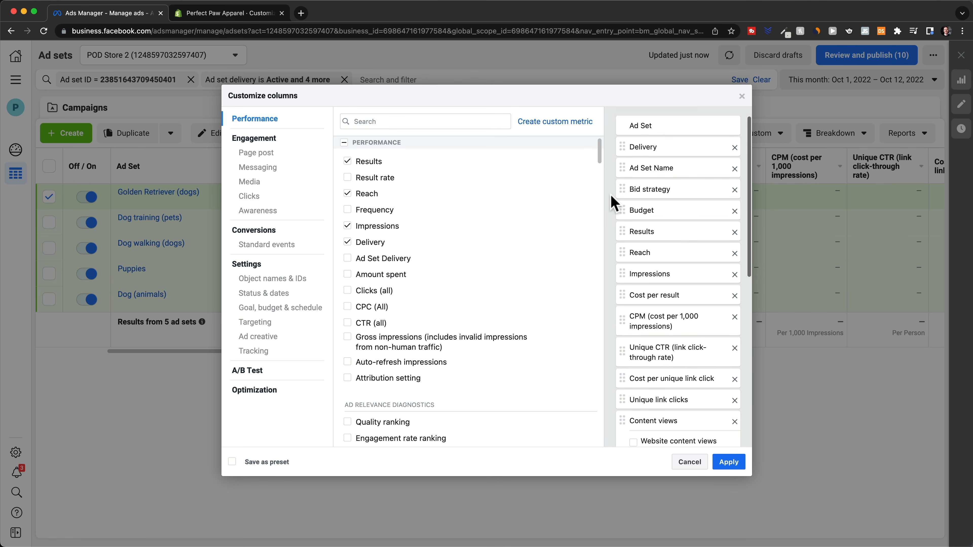
{"action": "scroll", "coordinate": [612, 202], "scroll_direction": "down", "scroll_amount": 7}
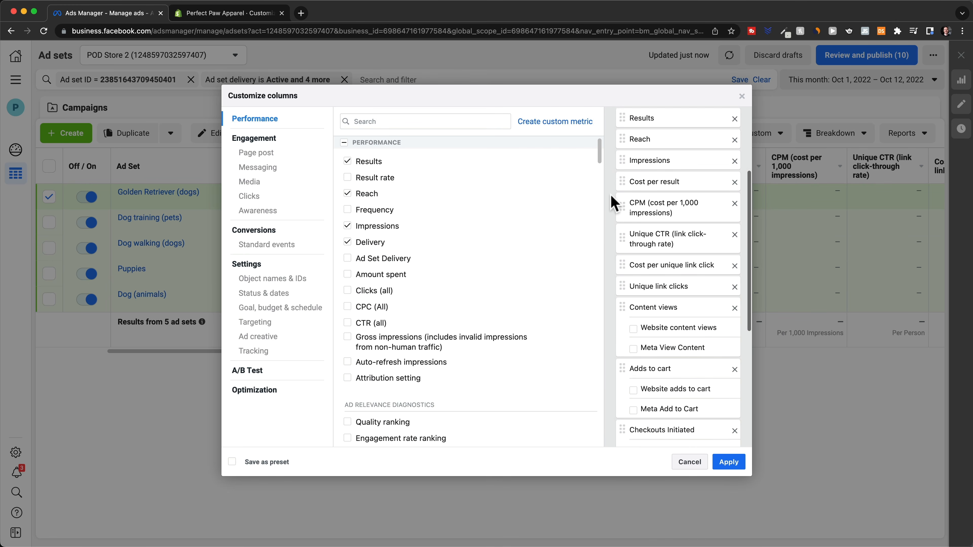
{"action": "scroll", "coordinate": [612, 202], "scroll_direction": "down", "scroll_amount": 7}
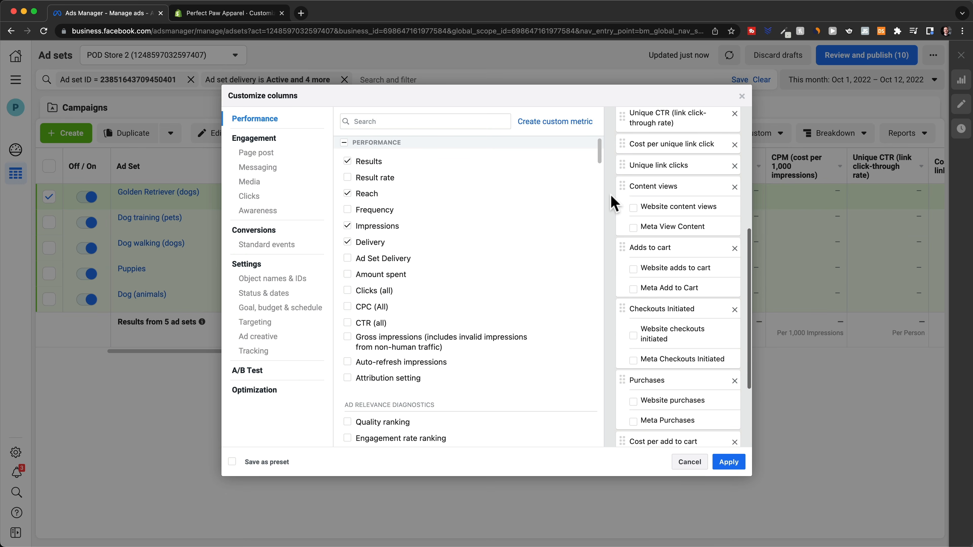
{"action": "scroll", "coordinate": [612, 196], "scroll_direction": "down", "scroll_amount": 4}
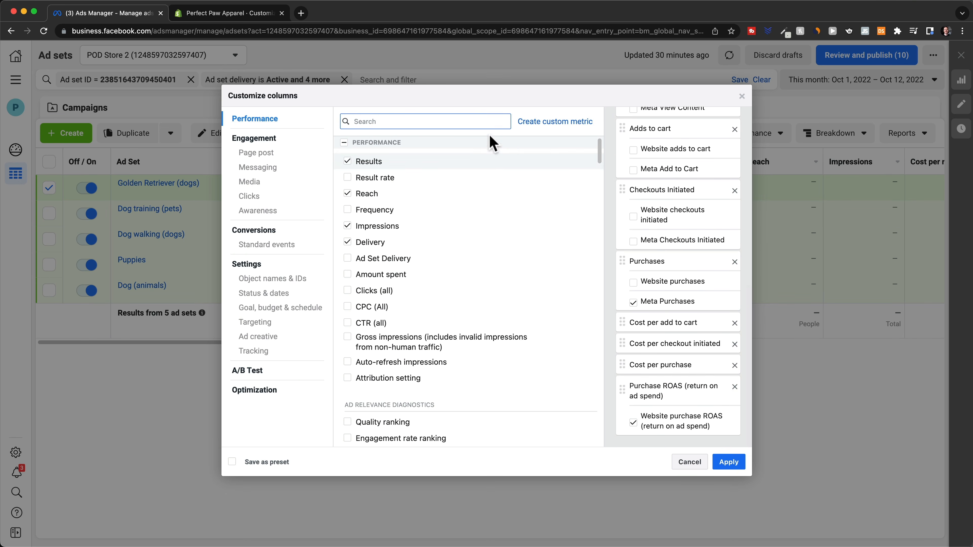
Step: Search the available column metrics for roas and clear the search
{"action": "left_click", "coordinate": [391, 121]}
{"action": "type", "text": "roas"}
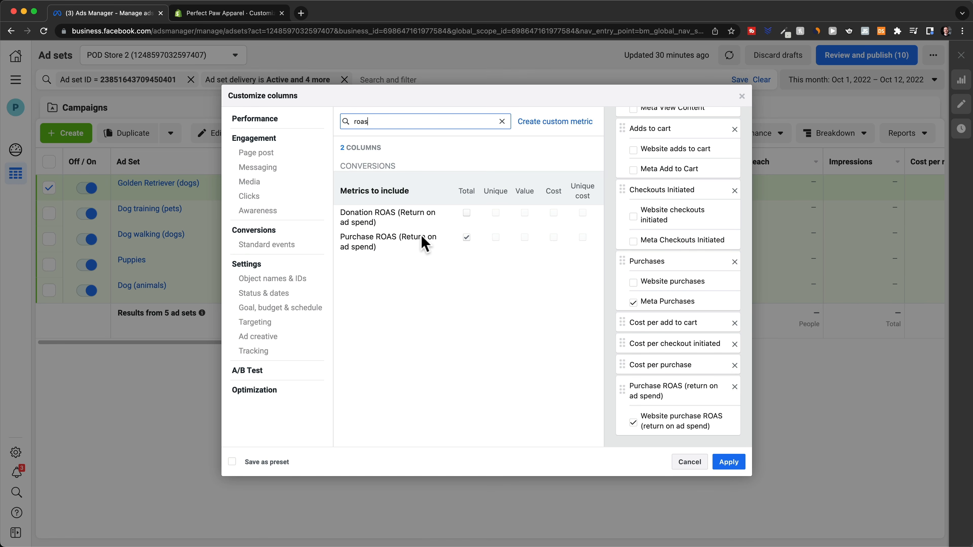
{"action": "left_click", "coordinate": [501, 121]}
Step: Save the selected columns as a preset named default and apply them to the ad sets table
{"action": "scroll", "coordinate": [674, 269], "scroll_direction": "up", "scroll_amount": 5}
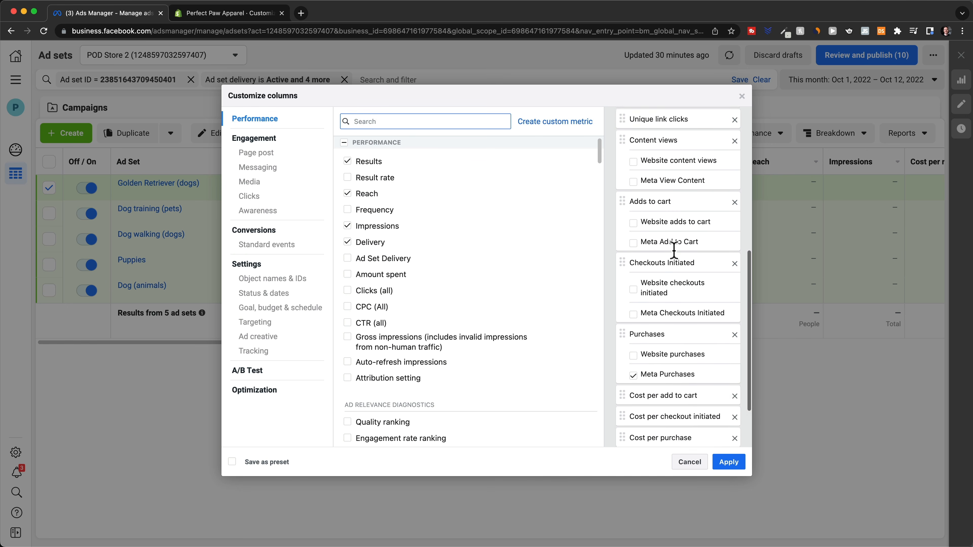
{"action": "scroll", "coordinate": [674, 253], "scroll_direction": "up", "scroll_amount": 4}
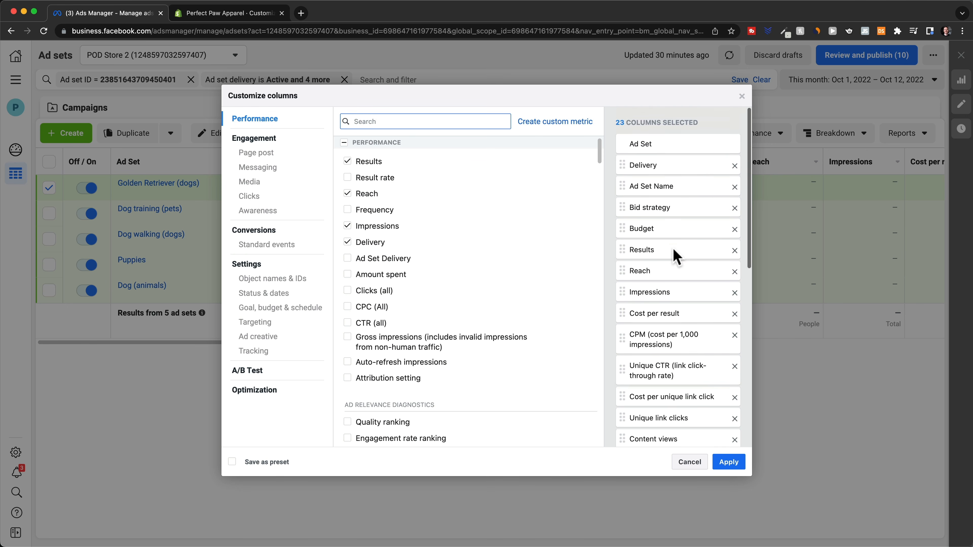
{"action": "left_click", "coordinate": [233, 462]}
{"action": "left_click", "coordinate": [318, 462]}
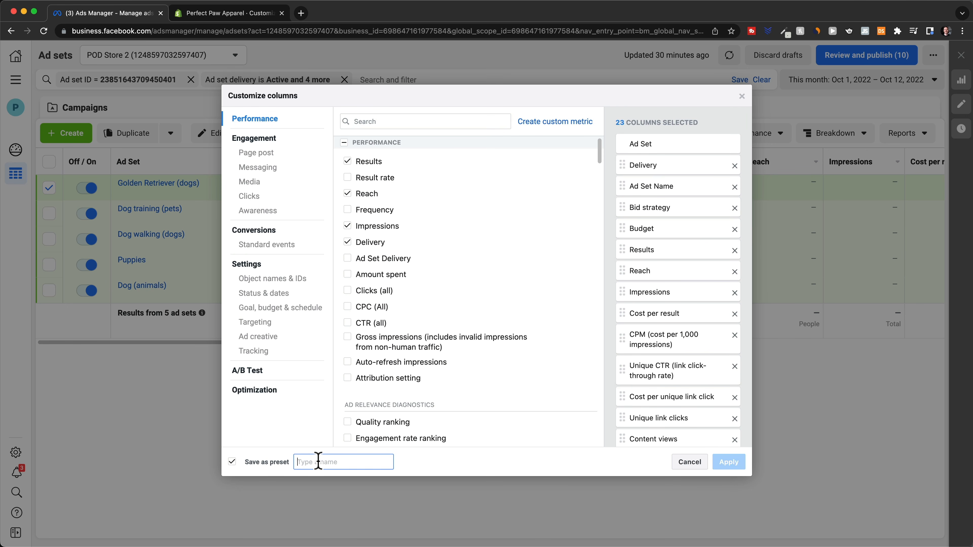
{"action": "type", "text": "default"}
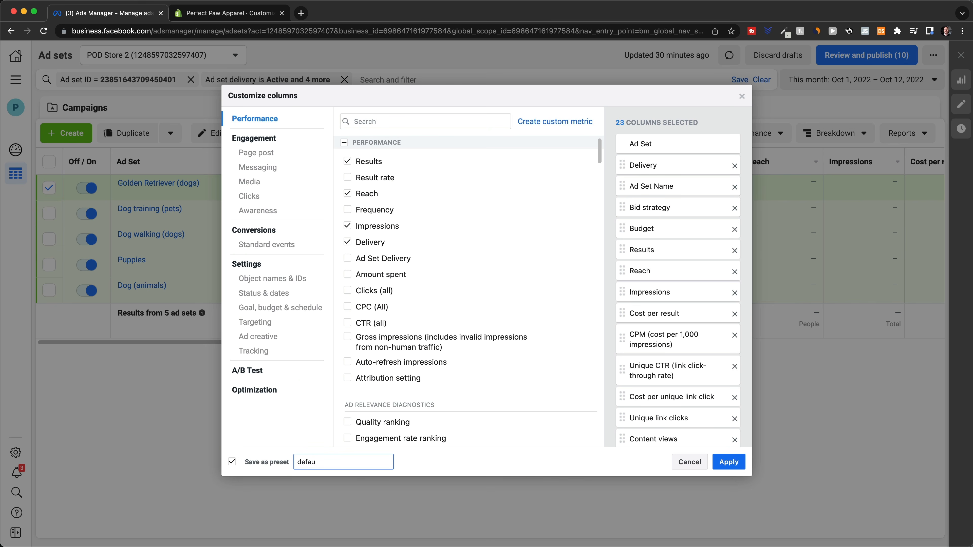
{"action": "left_click", "coordinate": [732, 460]}
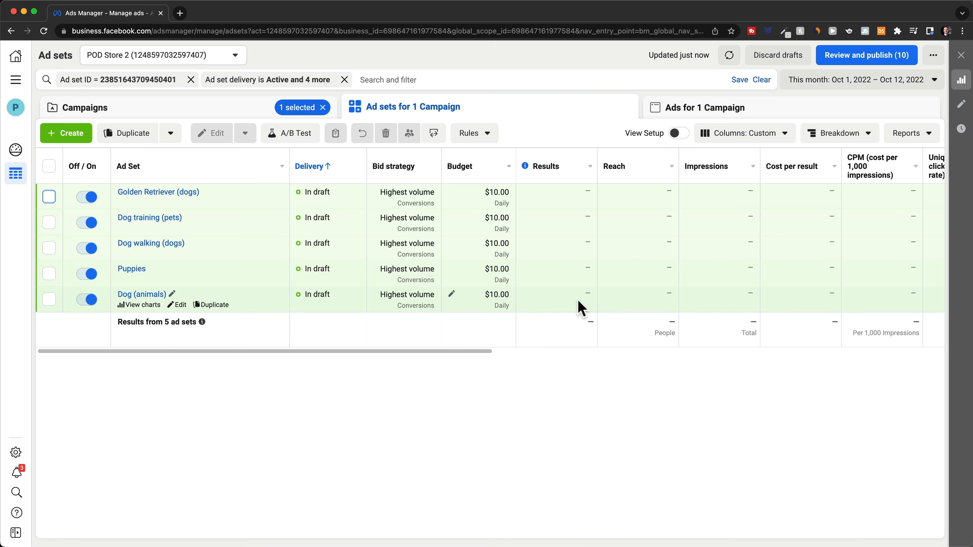
Step: Examine the ad sets table's custom columns from Budget and Results through to Purchase ROAS
{"action": "scroll", "coordinate": [567, 260], "scroll_direction": "right", "scroll_amount": 2}
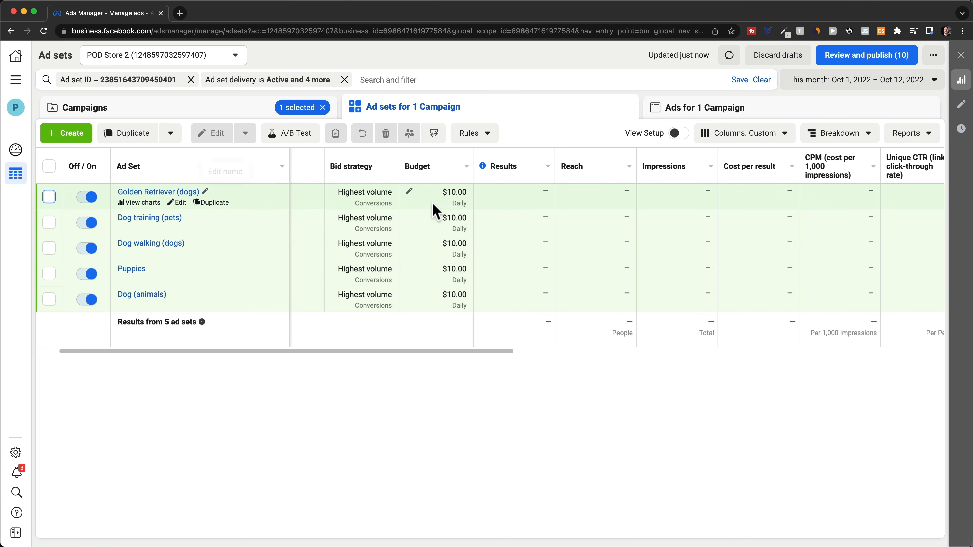
{"action": "scroll", "coordinate": [498, 208], "scroll_direction": "right", "scroll_amount": 4}
{"action": "scroll", "coordinate": [499, 208], "scroll_direction": "right", "scroll_amount": 6}
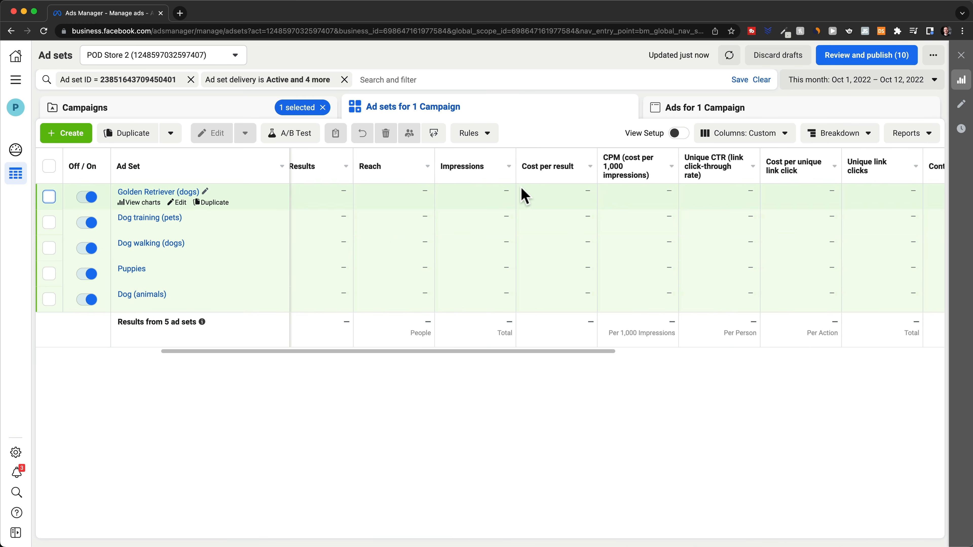
{"action": "scroll", "coordinate": [525, 196], "scroll_direction": "right", "scroll_amount": 6}
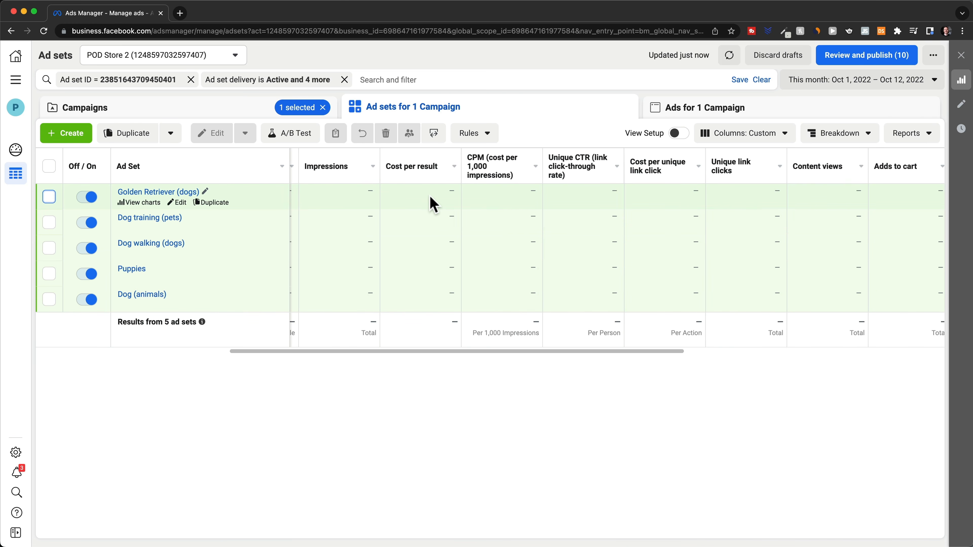
{"action": "scroll", "coordinate": [432, 203], "scroll_direction": "right", "scroll_amount": 3}
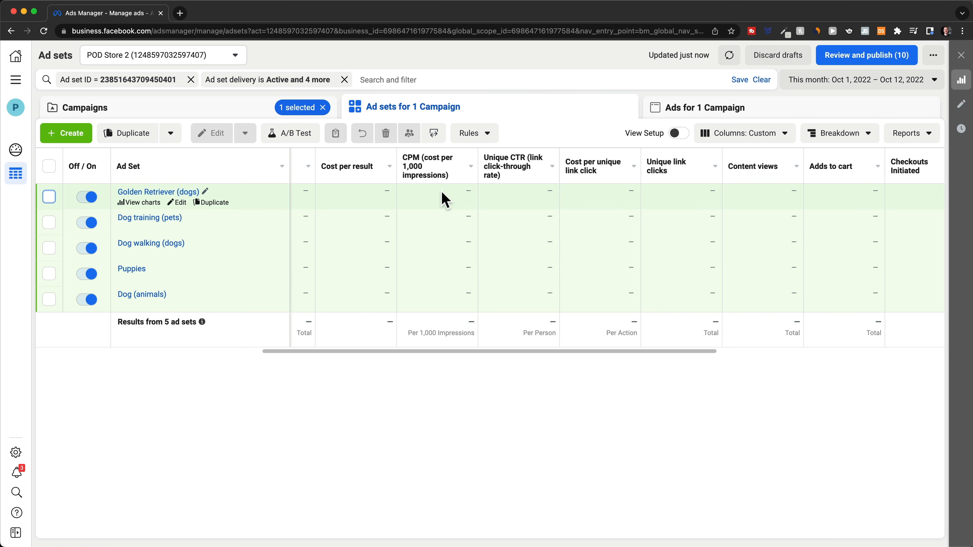
{"action": "scroll", "coordinate": [444, 199], "scroll_direction": "right", "scroll_amount": 3}
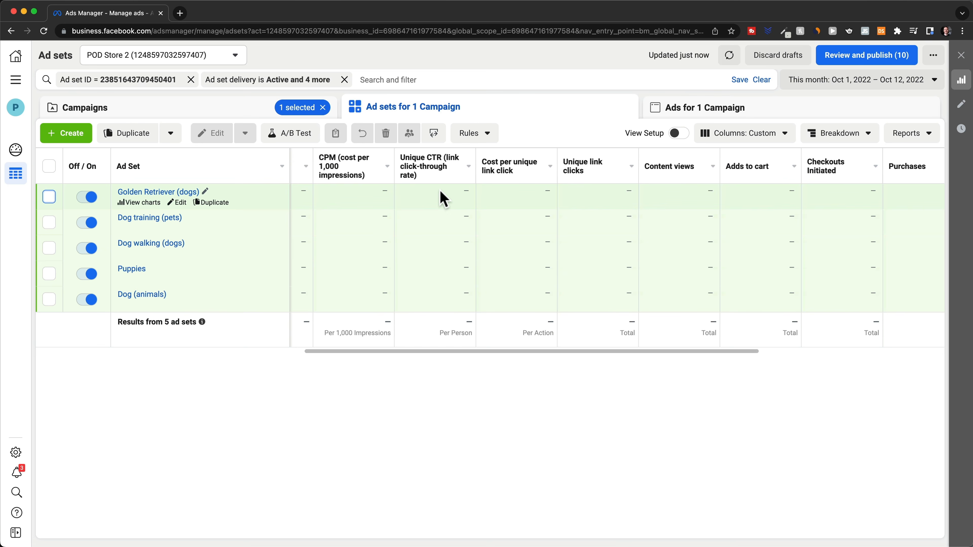
{"action": "scroll", "coordinate": [443, 198], "scroll_direction": "right", "scroll_amount": 3}
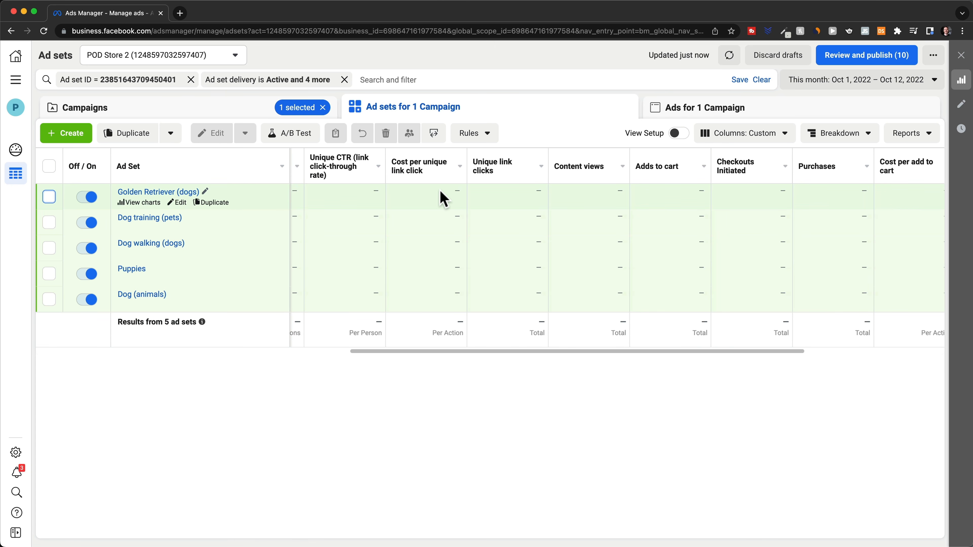
{"action": "scroll", "coordinate": [443, 198], "scroll_direction": "right", "scroll_amount": 3}
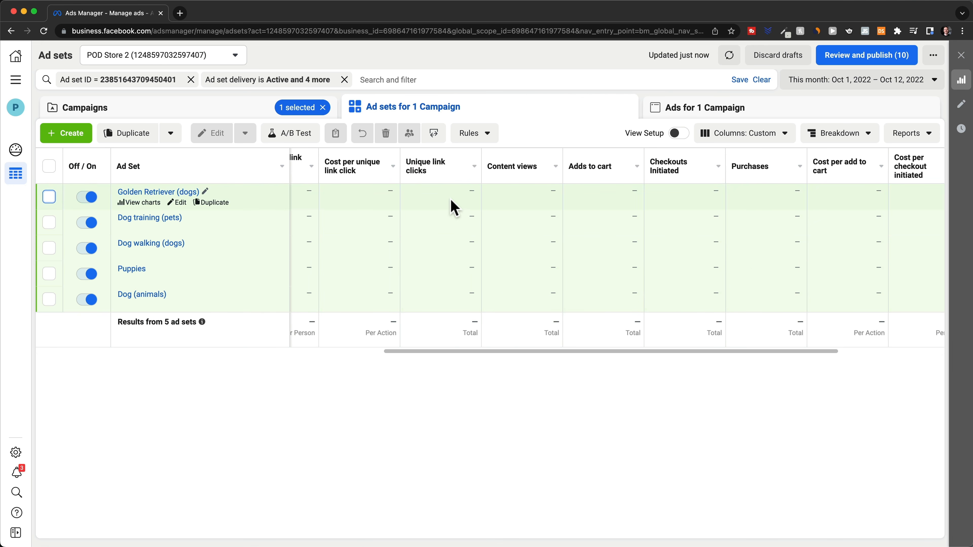
{"action": "scroll", "coordinate": [450, 201], "scroll_direction": "right", "scroll_amount": 1}
{"action": "scroll", "coordinate": [450, 202], "scroll_direction": "right", "scroll_amount": 3}
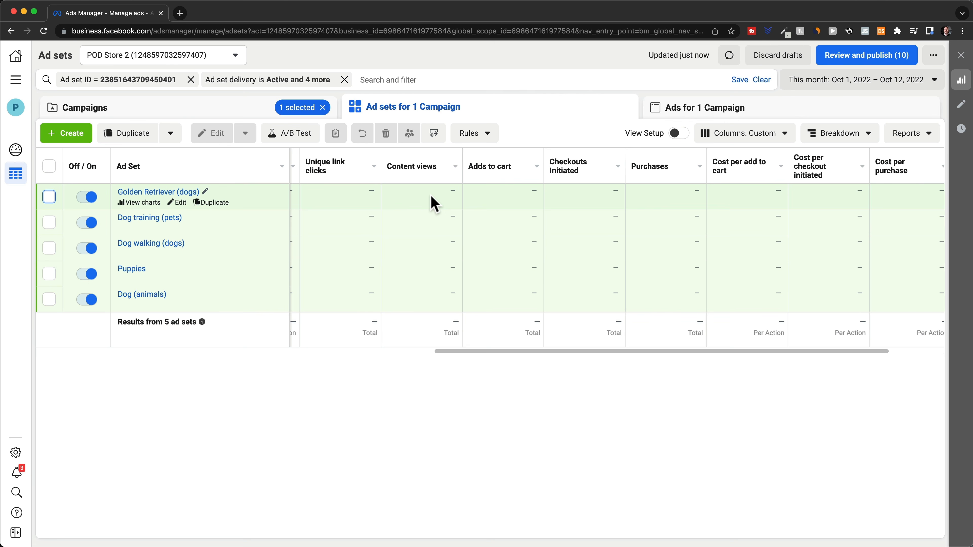
{"action": "scroll", "coordinate": [434, 202], "scroll_direction": "right", "scroll_amount": 3}
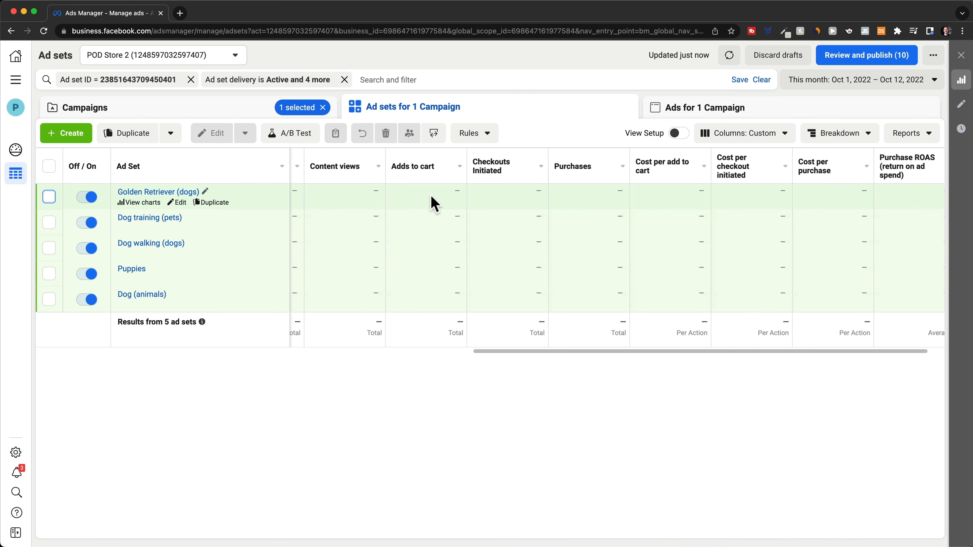
{"action": "scroll", "coordinate": [434, 203], "scroll_direction": "right", "scroll_amount": 2}
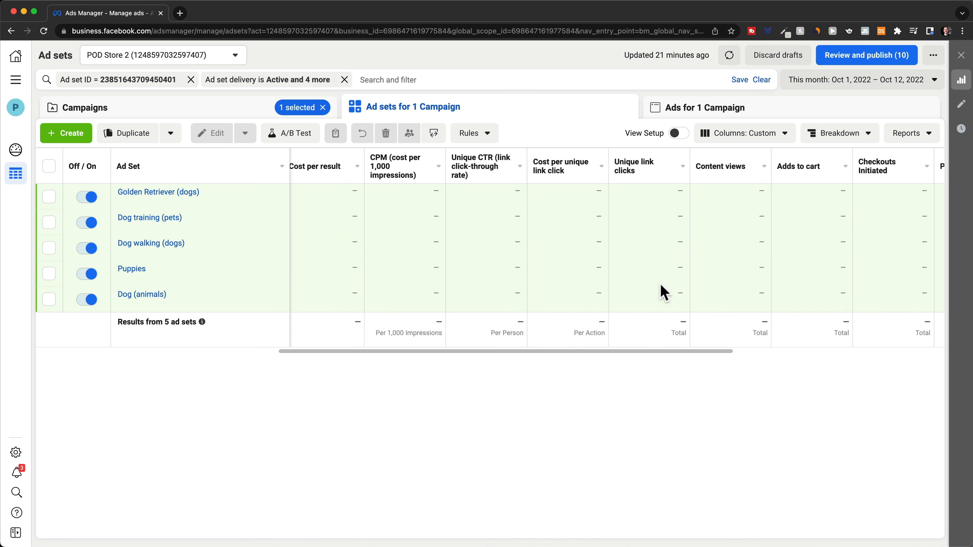
Step: Examine the CPM, Unique CTR, cost per unique link click and Content views columns again for the ad sets
{"action": "scroll", "coordinate": [525, 230], "scroll_direction": "left", "scroll_amount": 5}
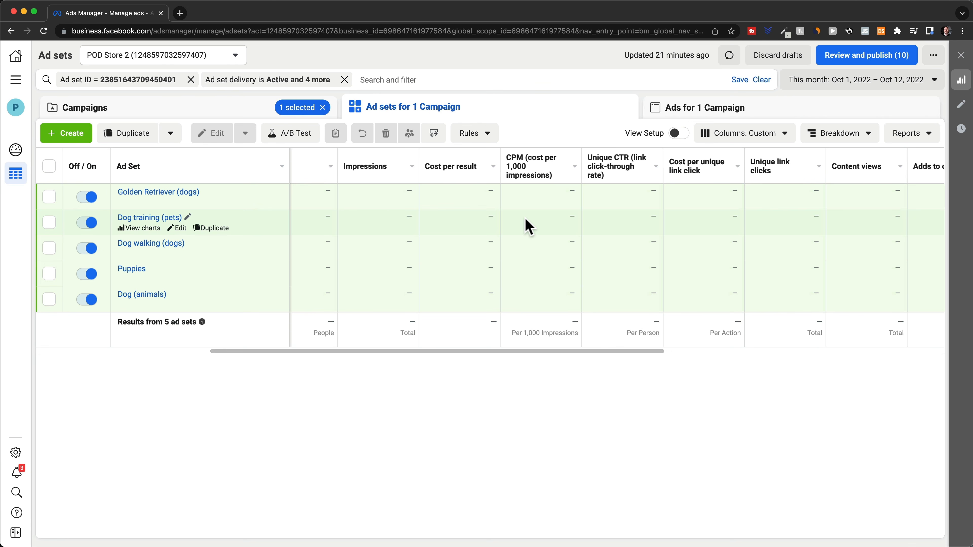
{"action": "scroll", "coordinate": [528, 226], "scroll_direction": "right", "scroll_amount": 3}
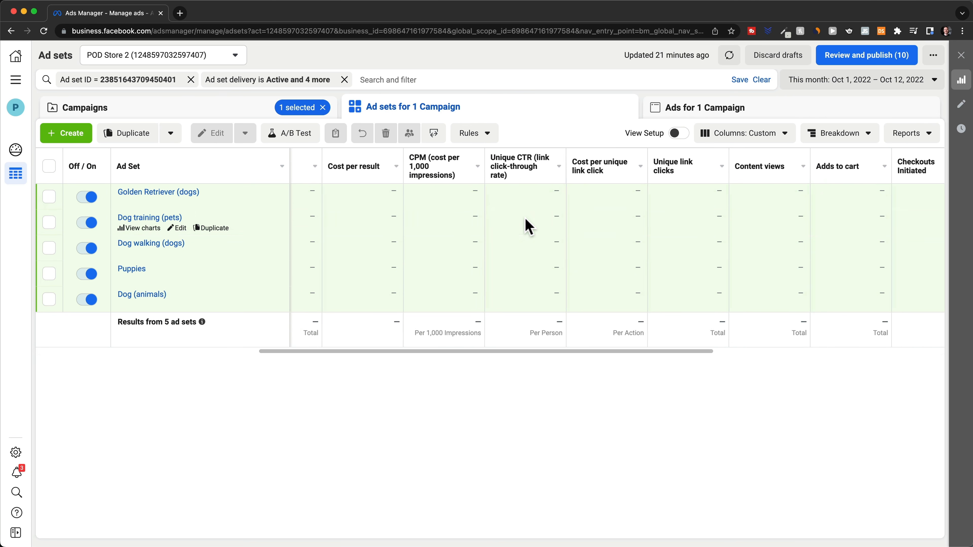
{"action": "mouse_move", "coordinate": [510, 167]}
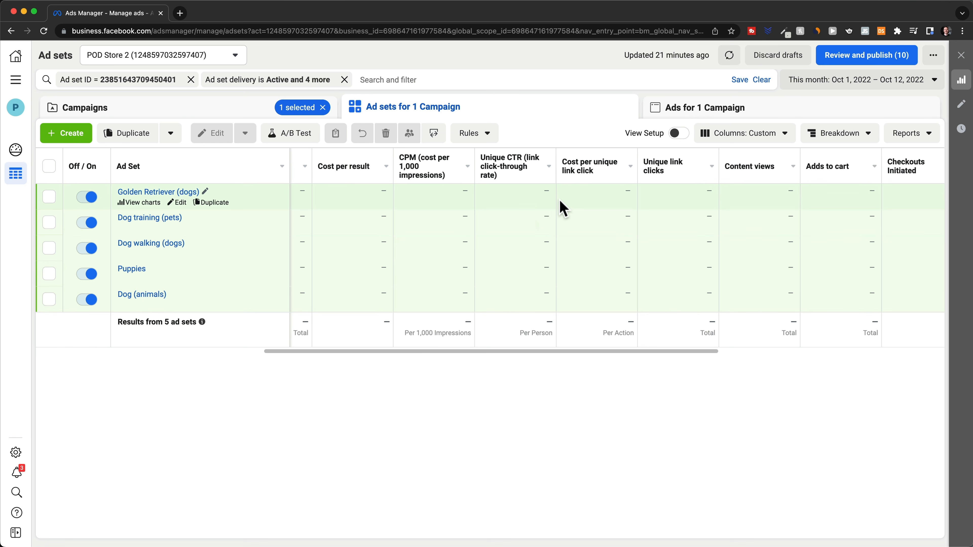
{"action": "scroll", "coordinate": [590, 208], "scroll_direction": "right", "scroll_amount": 4}
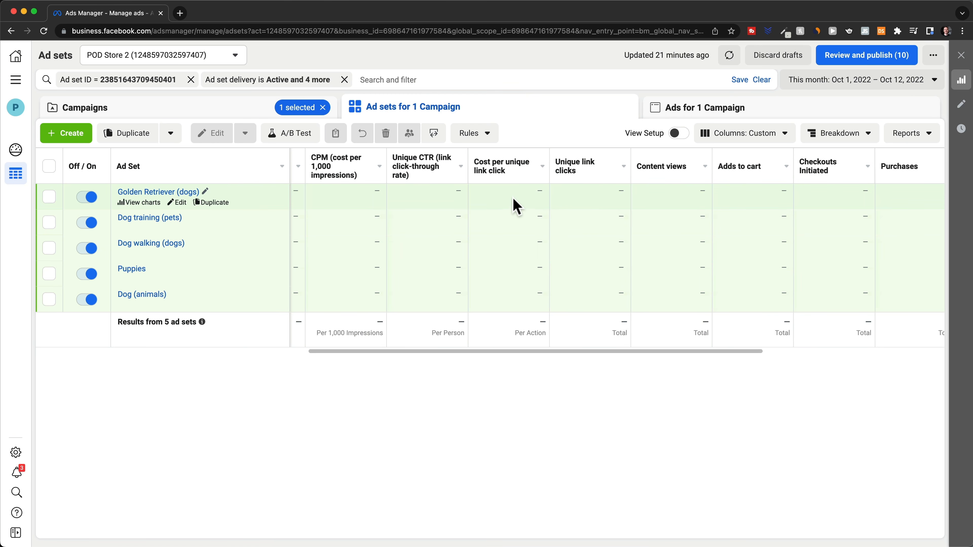
{"action": "scroll", "coordinate": [537, 200], "scroll_direction": "right", "scroll_amount": 2}
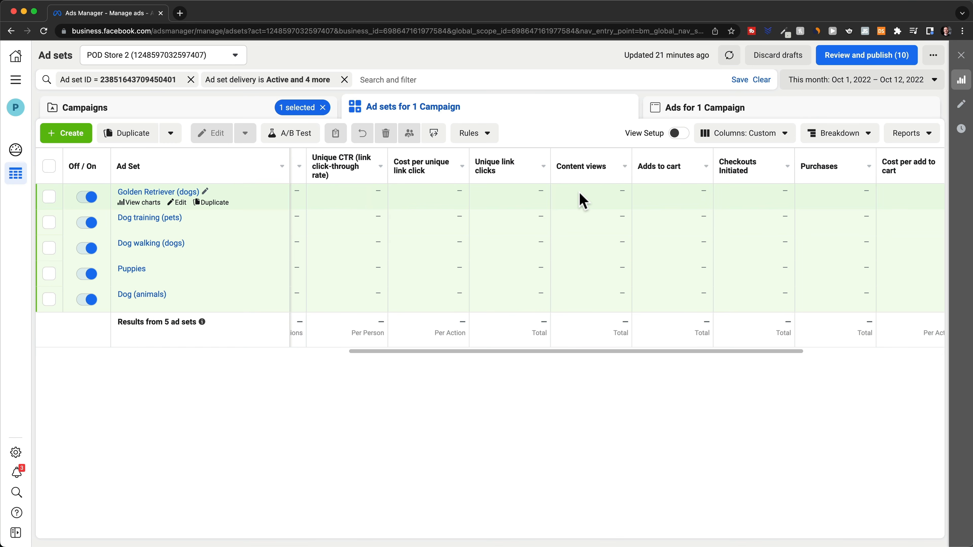
Step: Examine the Adds to cart, Checkouts Initiated, Purchases and related cost columns in the ad sets table
{"action": "scroll", "coordinate": [578, 191], "scroll_direction": "right", "scroll_amount": 2}
{"action": "mouse_move", "coordinate": [574, 174]}
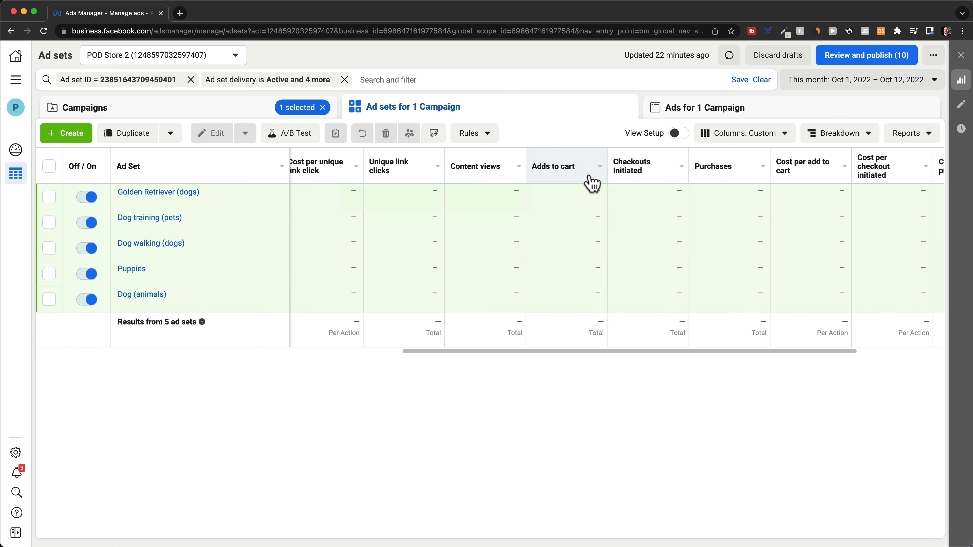
{"action": "scroll", "coordinate": [592, 183], "scroll_direction": "right", "scroll_amount": 3}
{"action": "scroll", "coordinate": [591, 183], "scroll_direction": "right", "scroll_amount": 2}
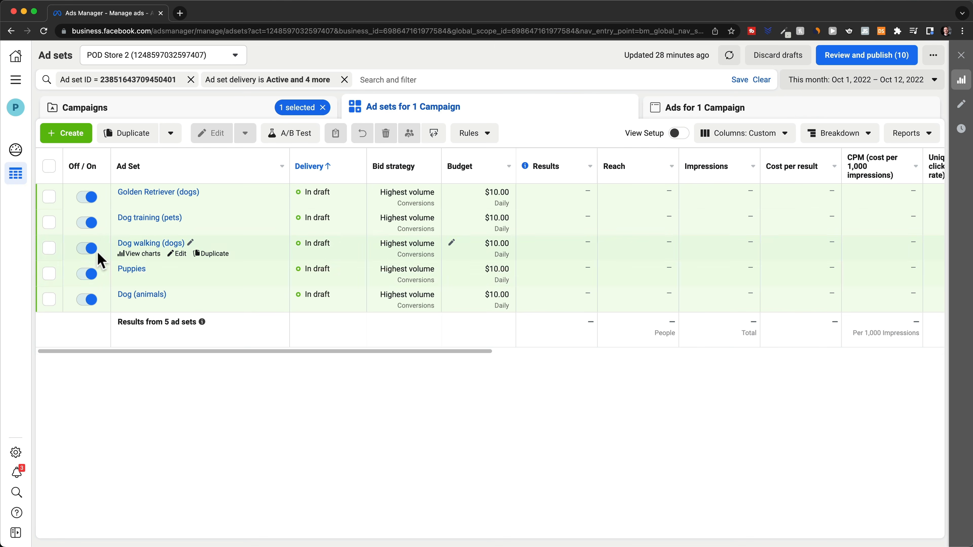
Step: Turn off the Dog walking (dogs), Puppies and Dog (animals) ad sets
{"action": "left_click", "coordinate": [89, 249]}
{"action": "left_click", "coordinate": [89, 274]}
{"action": "left_click", "coordinate": [89, 303]}
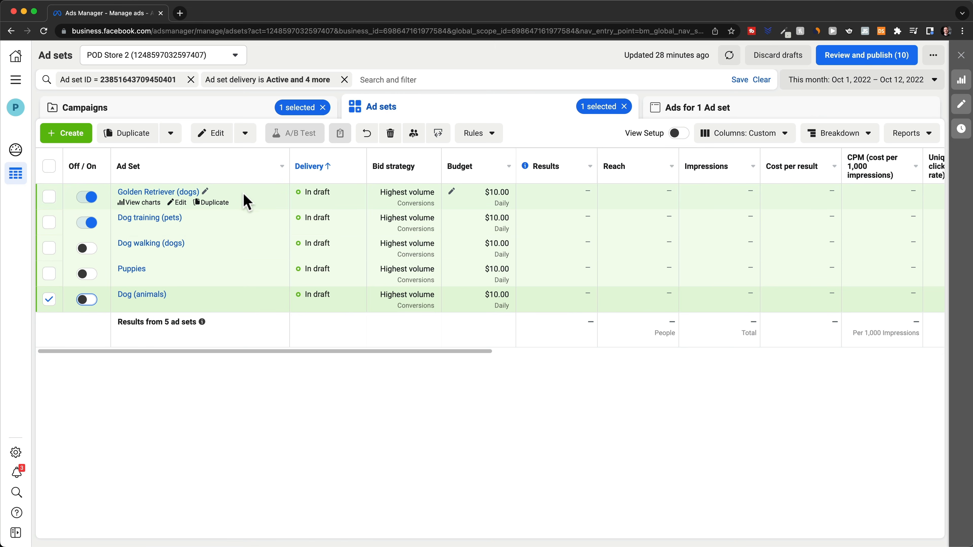
Step: Duplicate the Golden Retriever (dogs) ad set within the original campaign, making 3 copies
{"action": "left_click", "coordinate": [217, 203]}
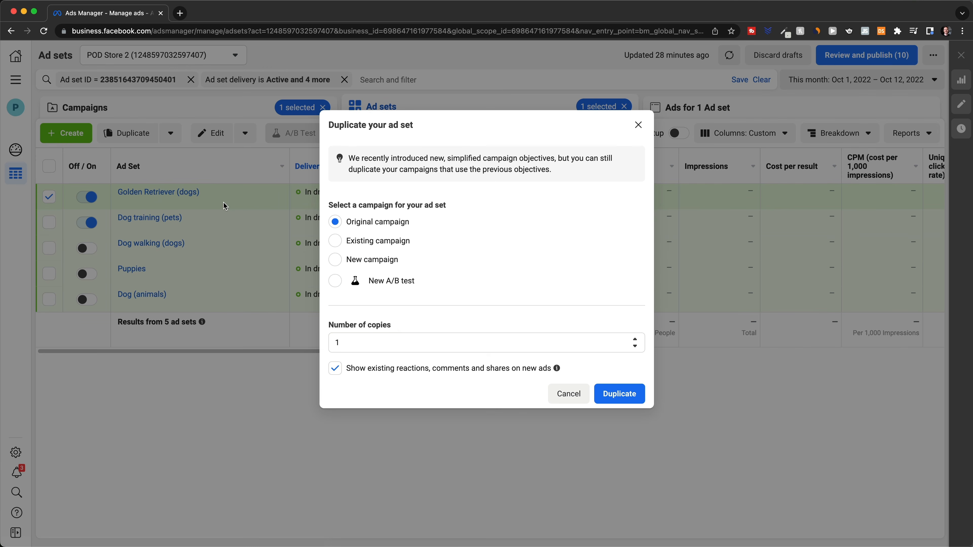
{"action": "left_click_drag", "start_coordinate": [357, 343], "coordinate": [312, 349]}
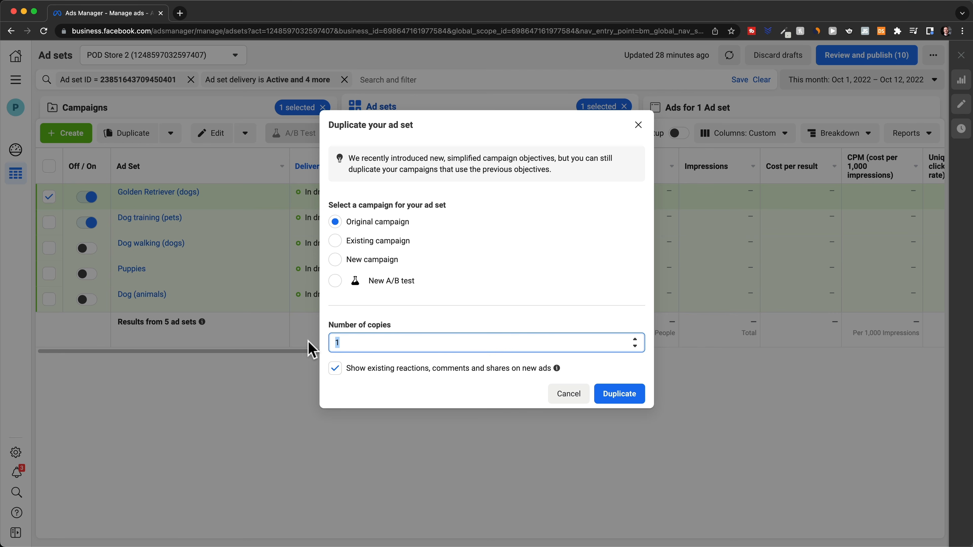
{"action": "type", "text": "3"}
{"action": "left_click", "coordinate": [606, 397]}
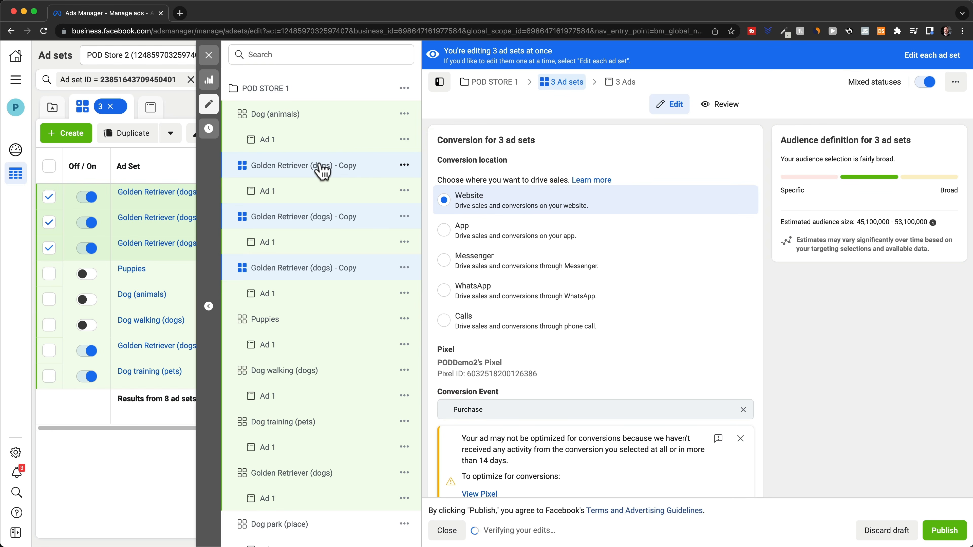
Step: In the first Golden Retriever (dogs) - Copy ad set, replace the Golden Retriever interest with the suggested German Shepherd (dogs)
{"action": "left_click", "coordinate": [323, 171]}
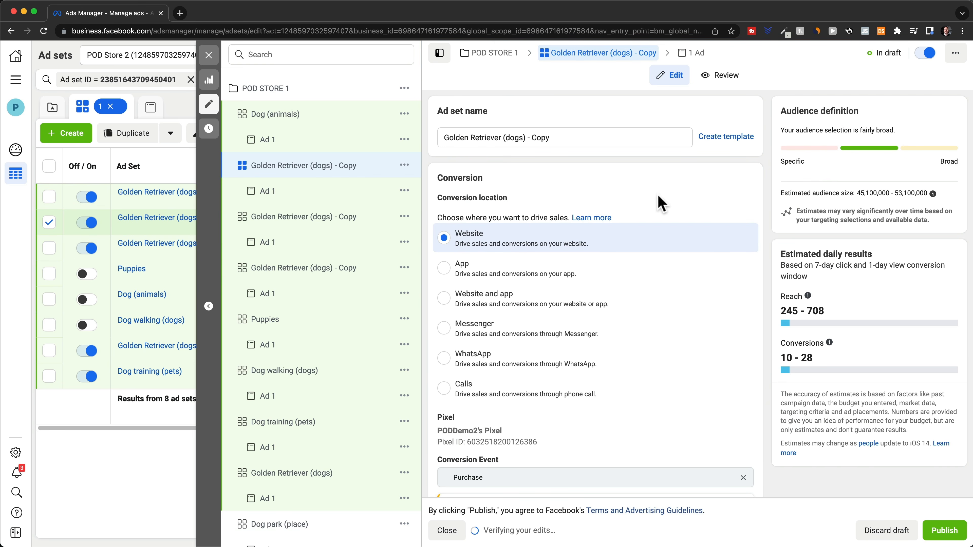
{"action": "scroll", "coordinate": [756, 304], "scroll_direction": "down", "scroll_amount": 15}
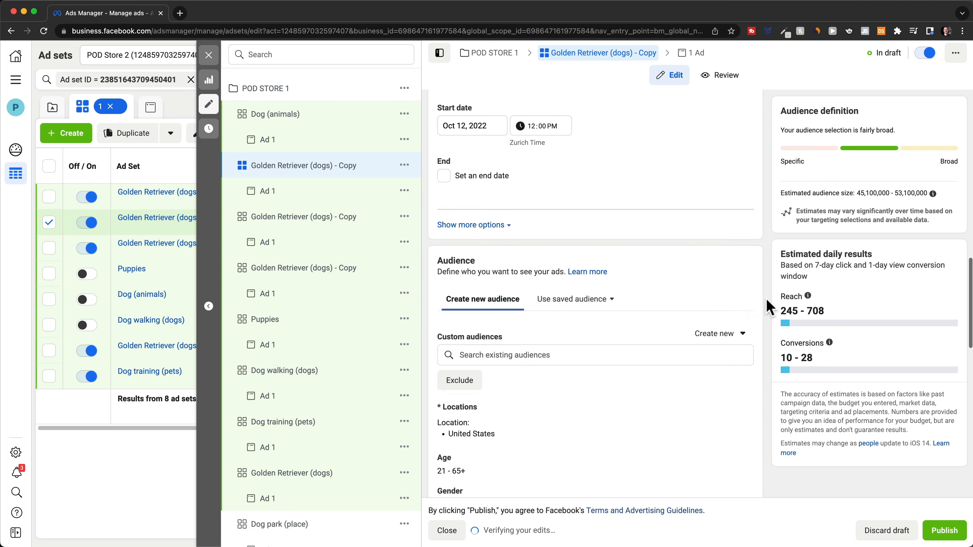
{"action": "scroll", "coordinate": [766, 306], "scroll_direction": "down", "scroll_amount": 7}
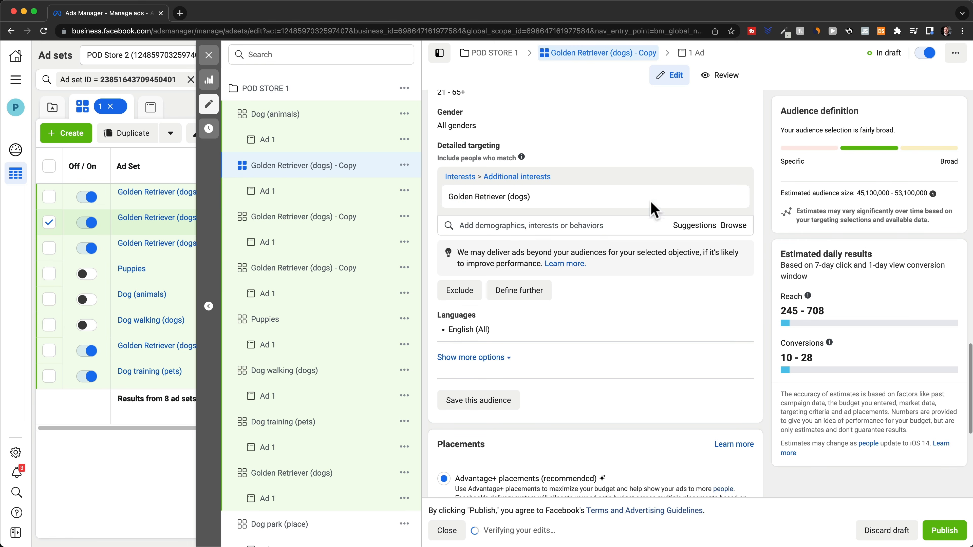
{"action": "mouse_move", "coordinate": [552, 198]}
{"action": "left_click", "coordinate": [694, 227]}
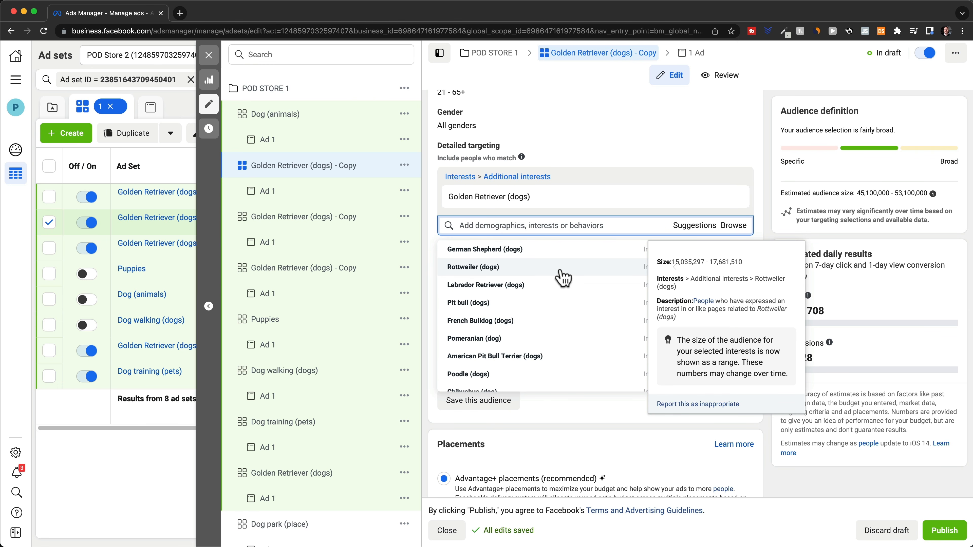
{"action": "left_click", "coordinate": [544, 249]}
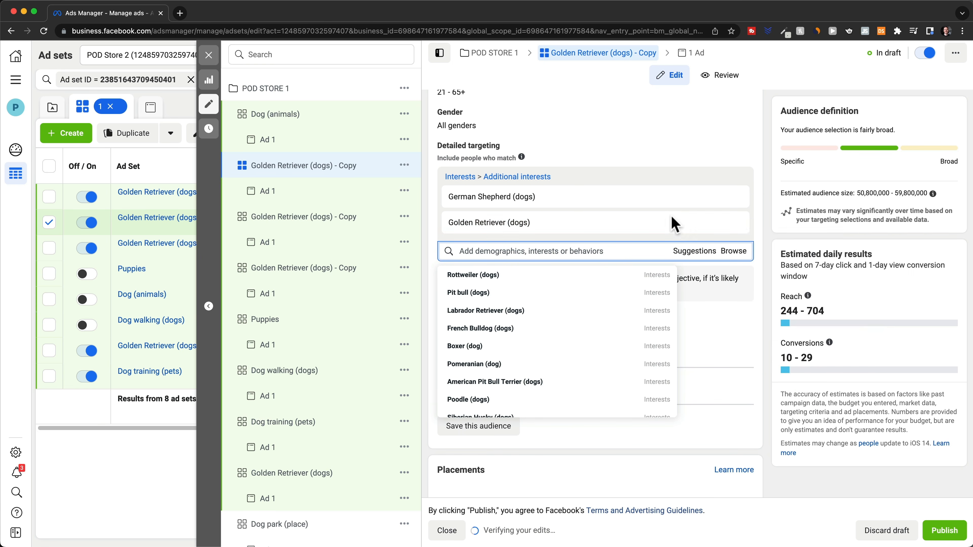
{"action": "left_click", "coordinate": [734, 223]}
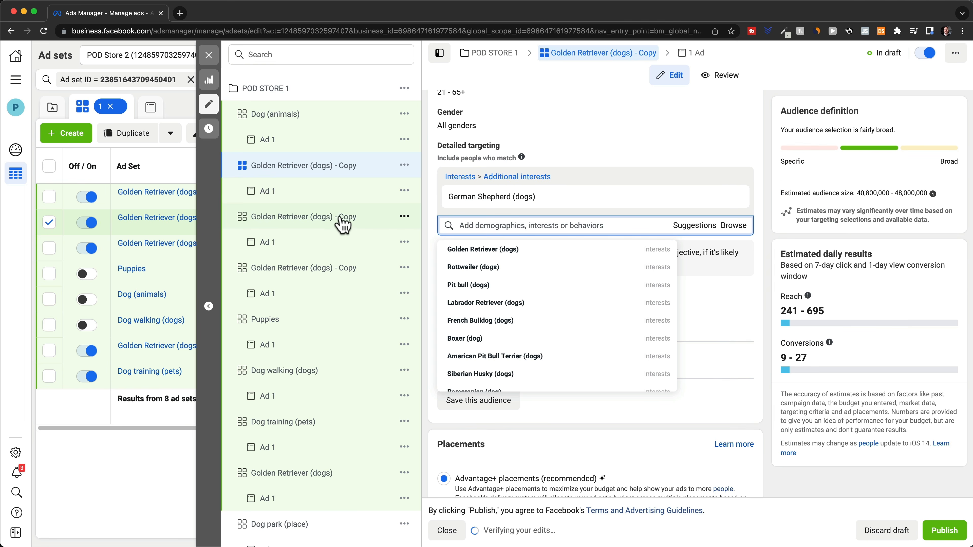
Step: In the second Golden Retriever (dogs) - Copy ad set, replace the Golden Retriever interest with the suggested French Bulldog (dogs)
{"action": "left_click", "coordinate": [327, 220]}
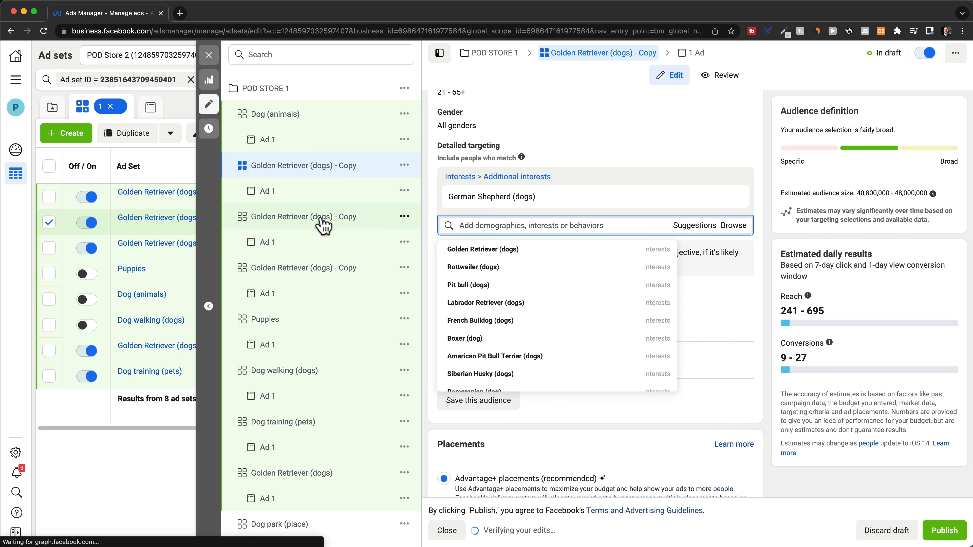
{"action": "left_click", "coordinate": [694, 227]}
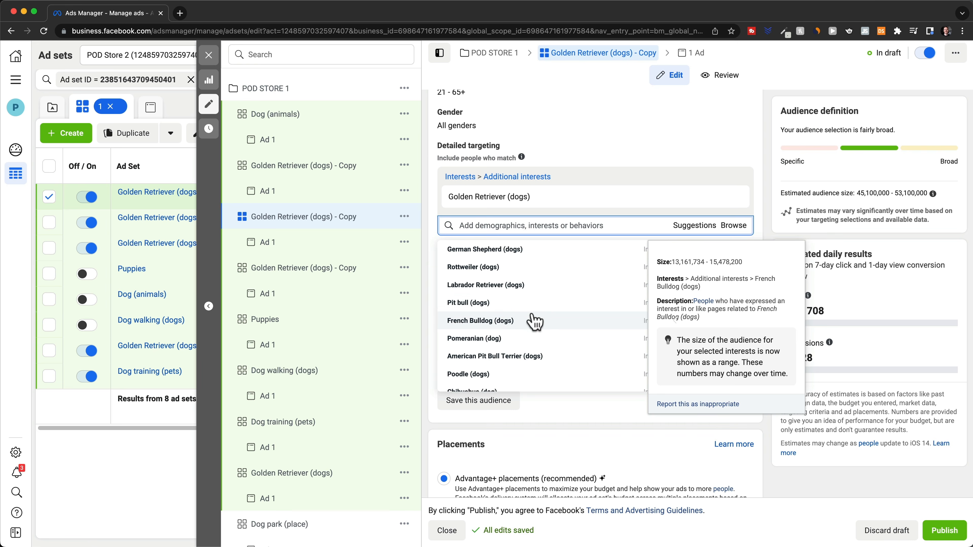
{"action": "left_click", "coordinate": [536, 319]}
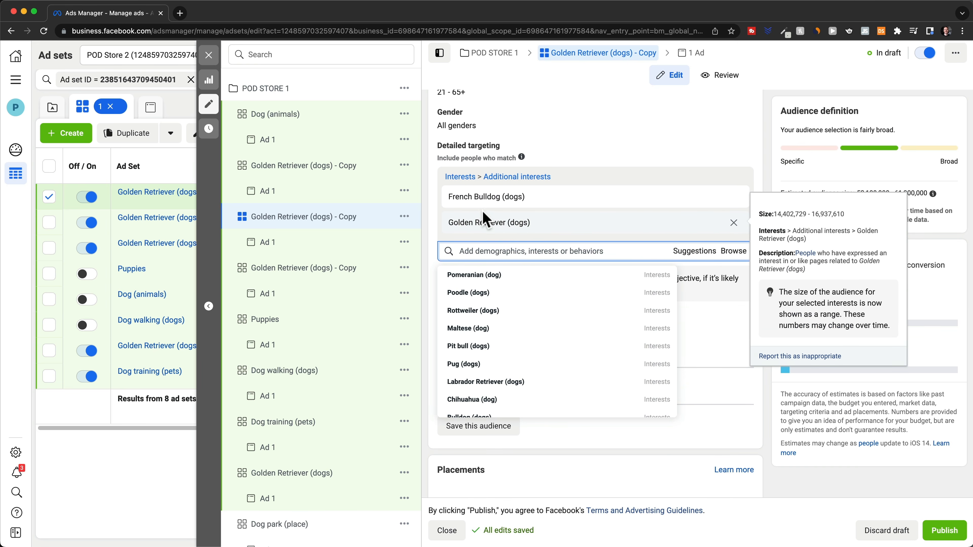
{"action": "left_click", "coordinate": [734, 223]}
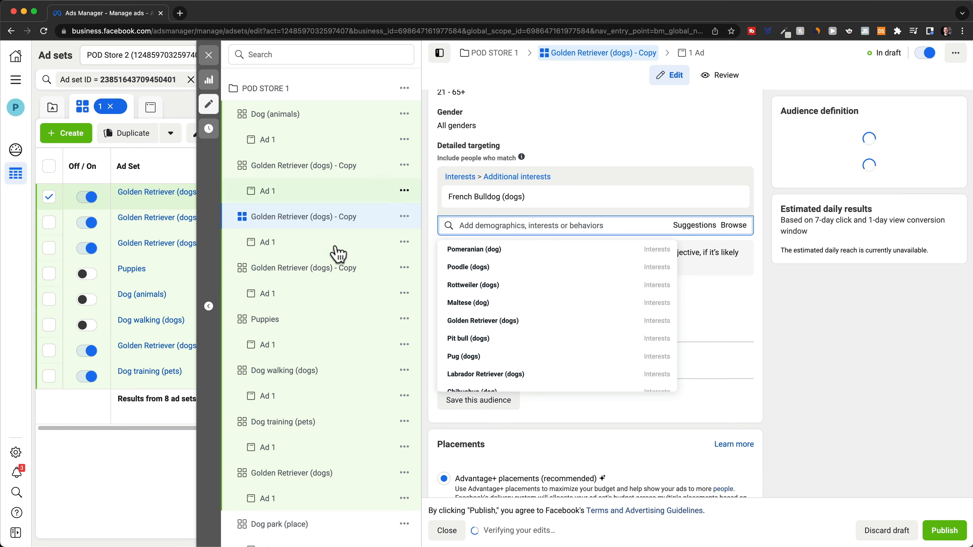
Step: Add the suggested Rottweiler (dogs) interest to the detailed targeting of the third Golden Retriever (dogs) - Copy ad set
{"action": "left_click", "coordinate": [299, 270]}
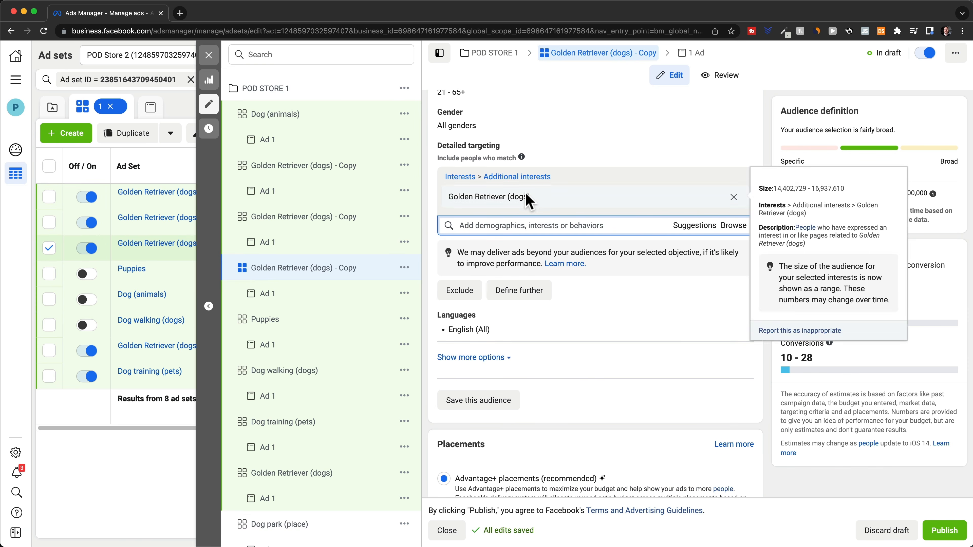
{"action": "left_click", "coordinate": [693, 225]}
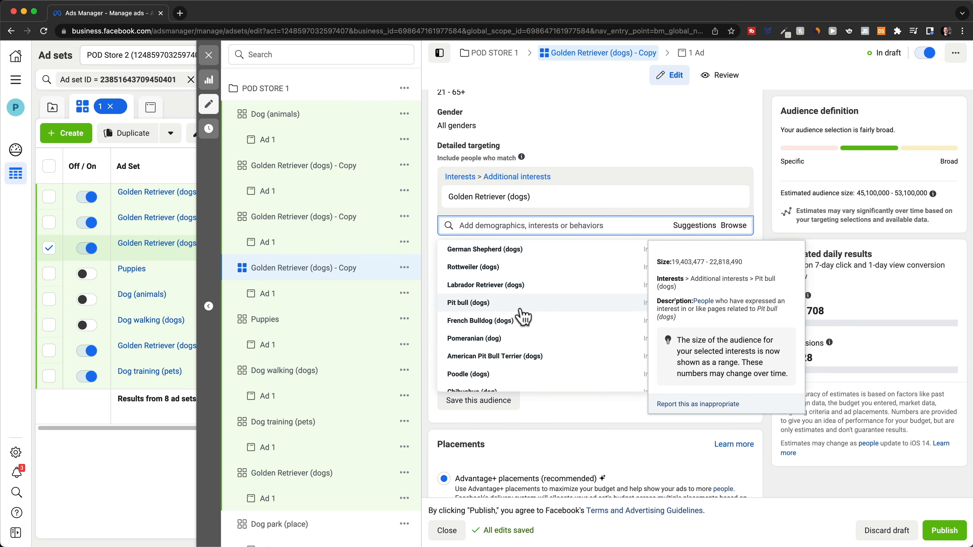
{"action": "left_click", "coordinate": [524, 268]}
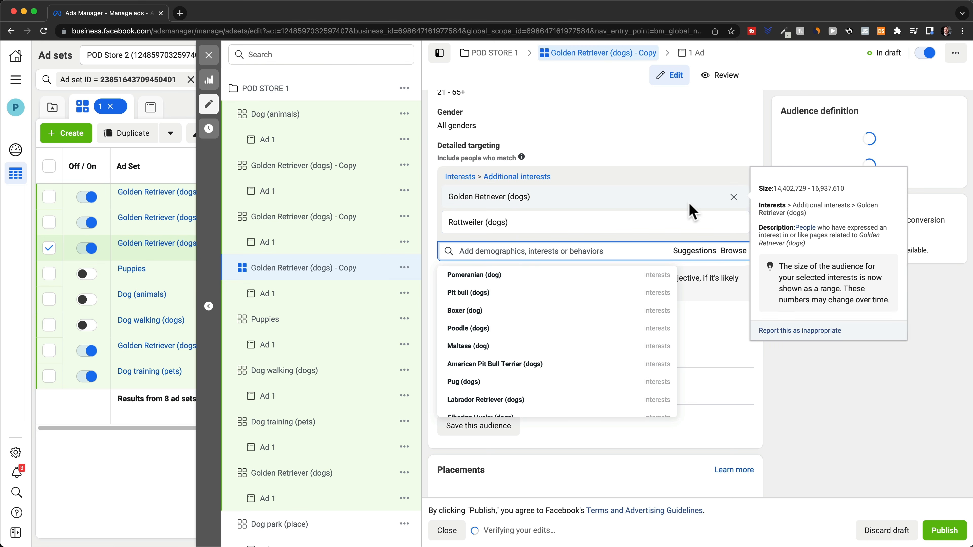